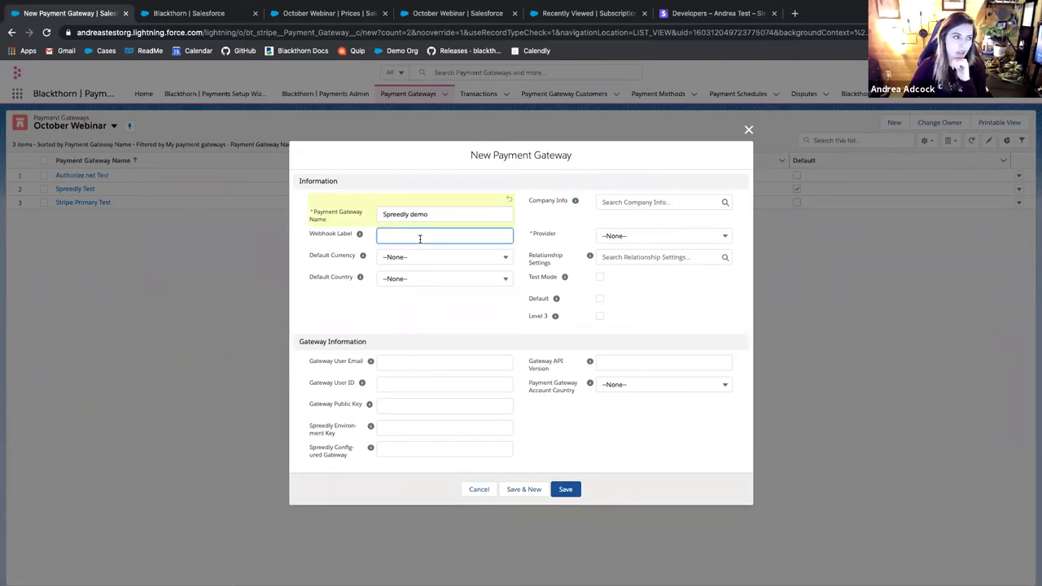
Set the new payment gateway's default currency to USD, default country to United States and provider to Spreedly.
click(432, 256)
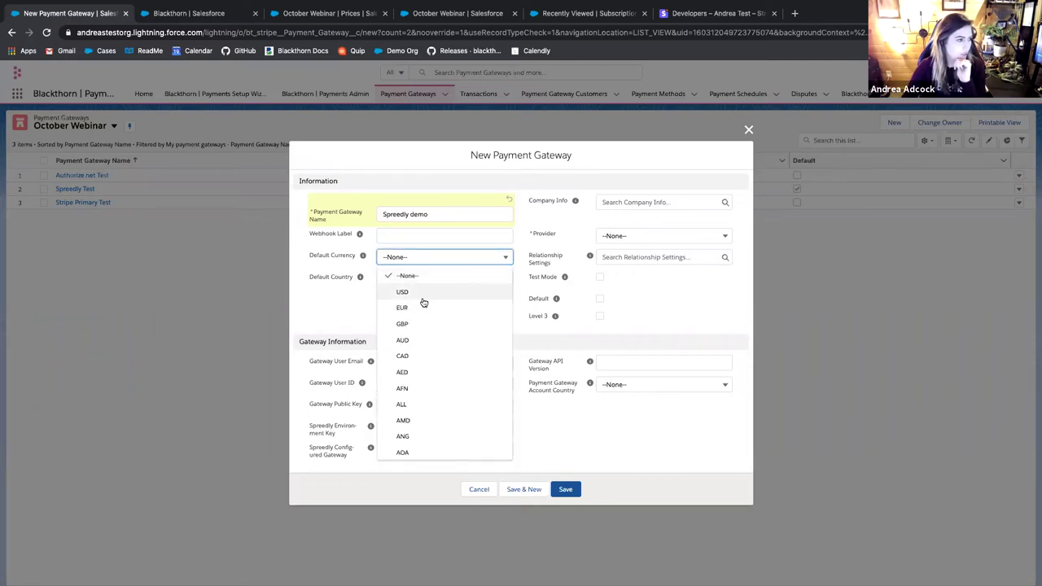
click(421, 291)
click(422, 287)
scroll(448, 342, down, 8)
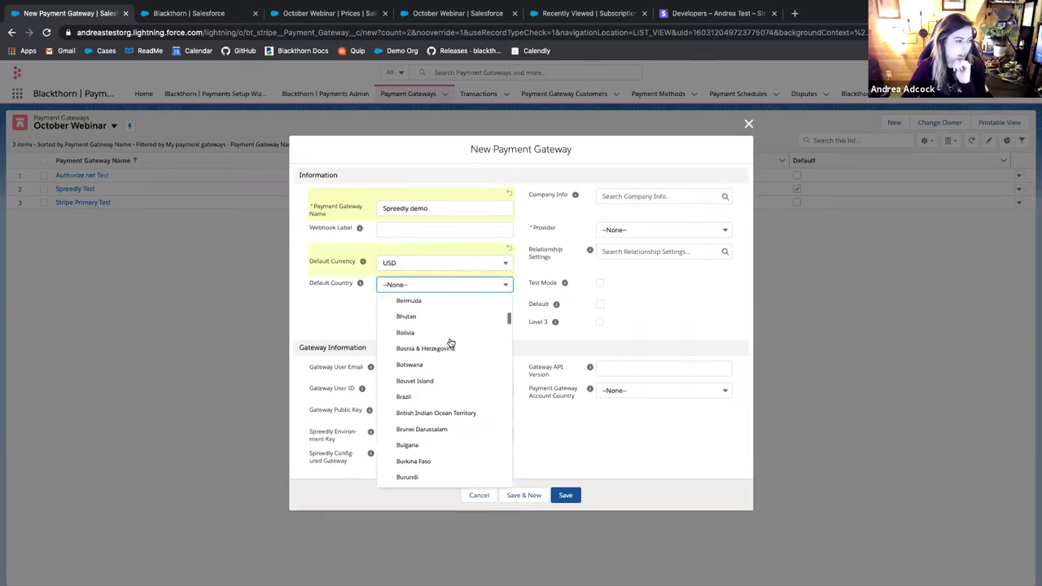
scroll(435, 294, up, 7)
scroll(435, 295, down, 20)
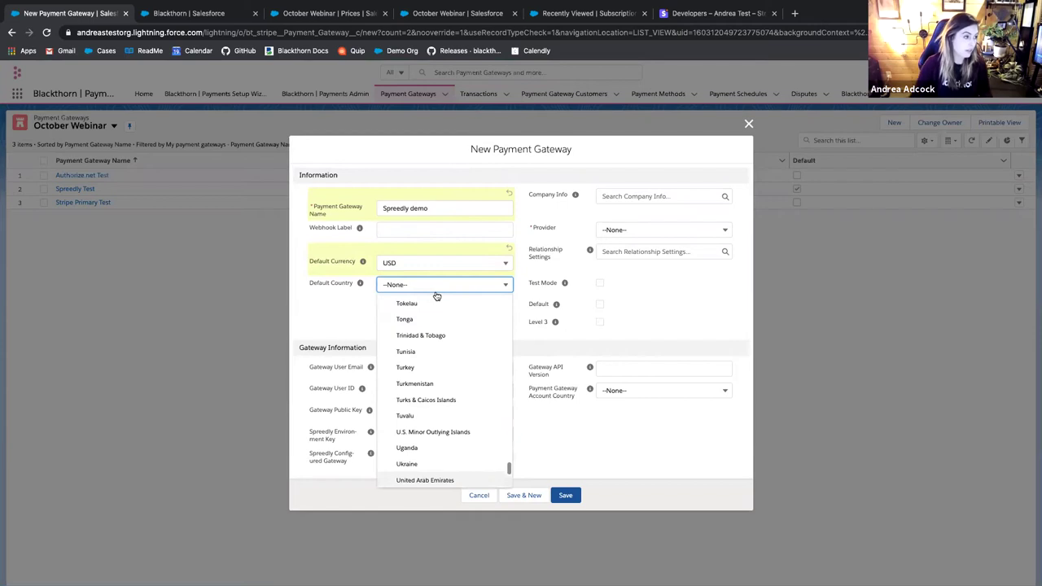
scroll(445, 375, down, 2)
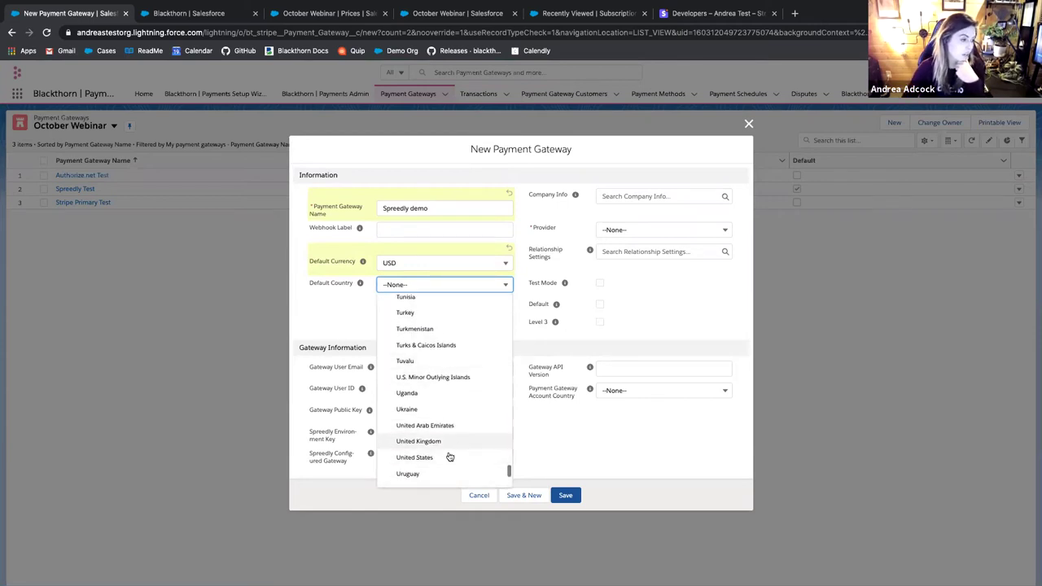
click(448, 455)
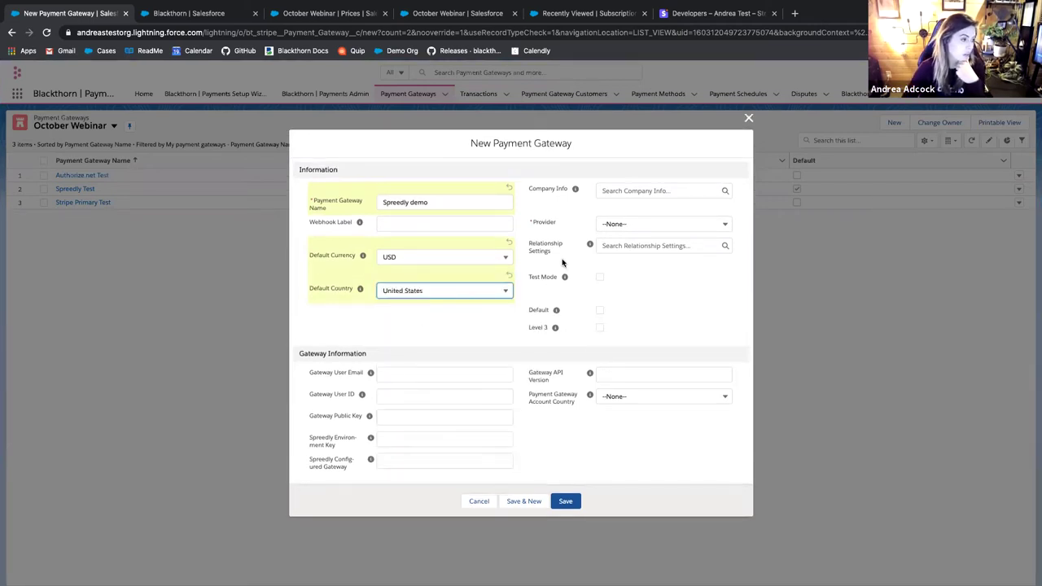
click(665, 222)
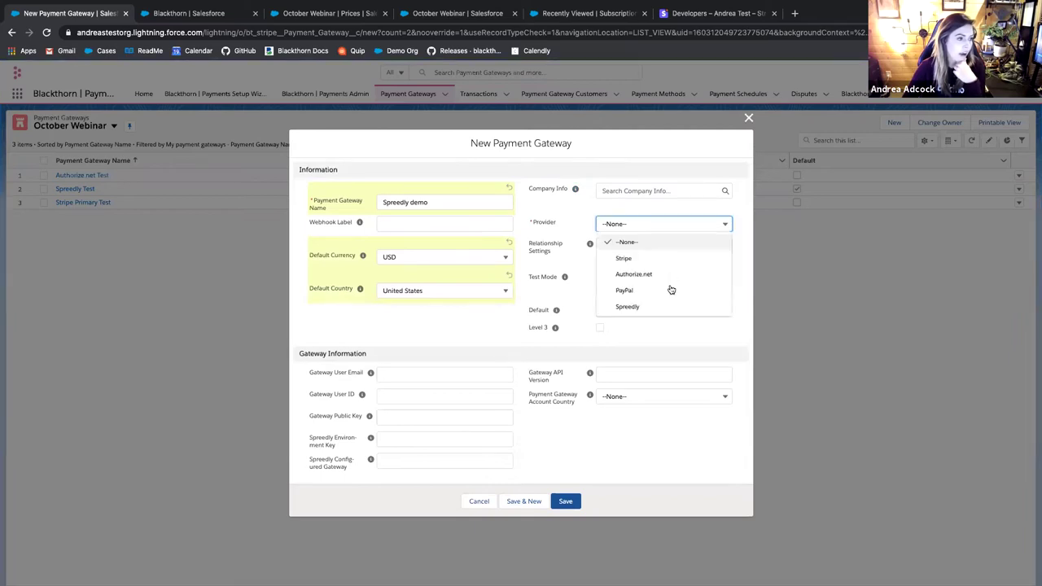
click(657, 307)
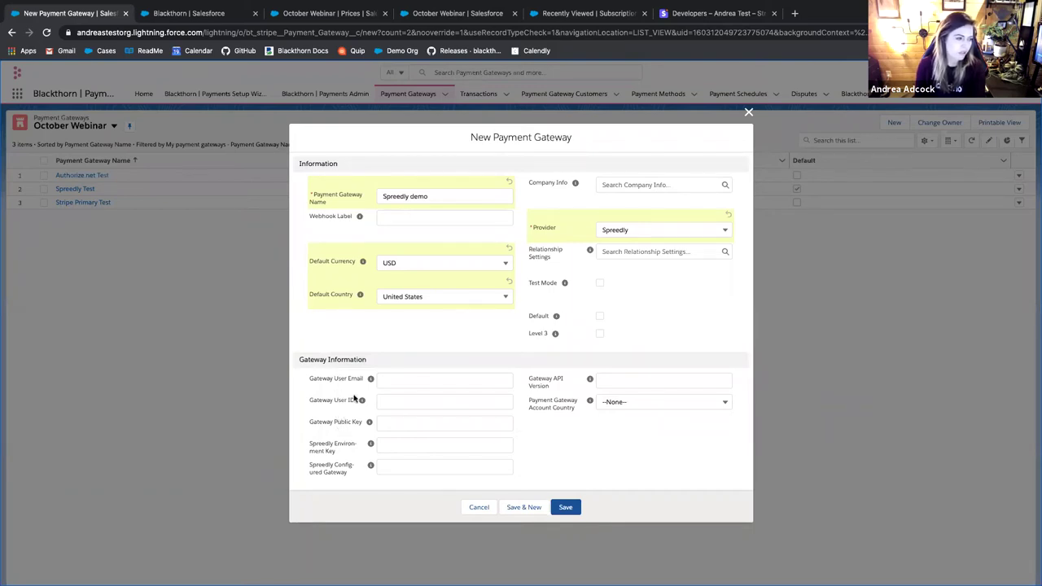
Highlight the Spreedly Environment Key field and close the new payment gateway form without saving.
click(343, 449)
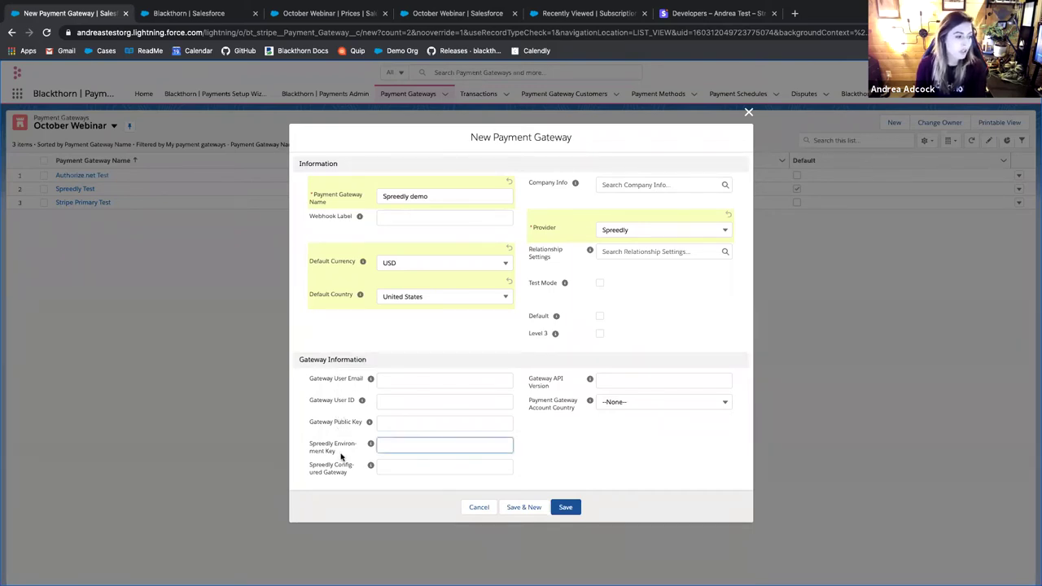
triple_click(315, 446)
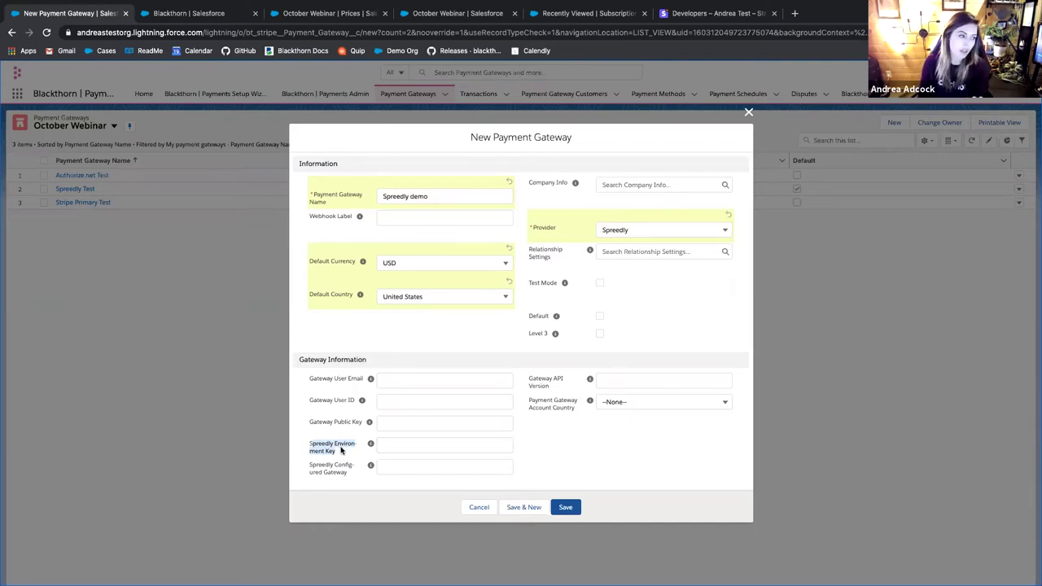
click(341, 450)
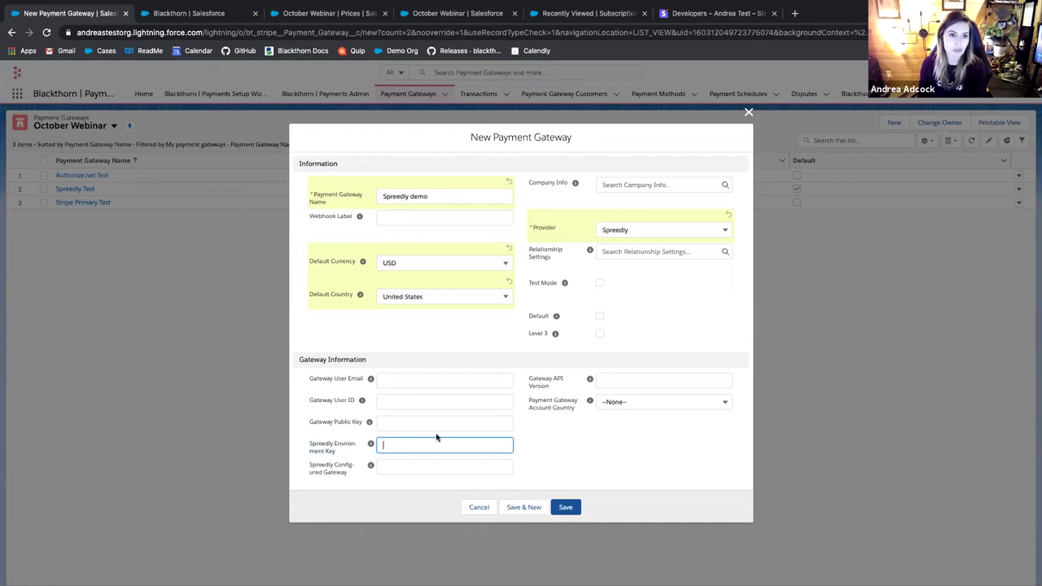
click(582, 429)
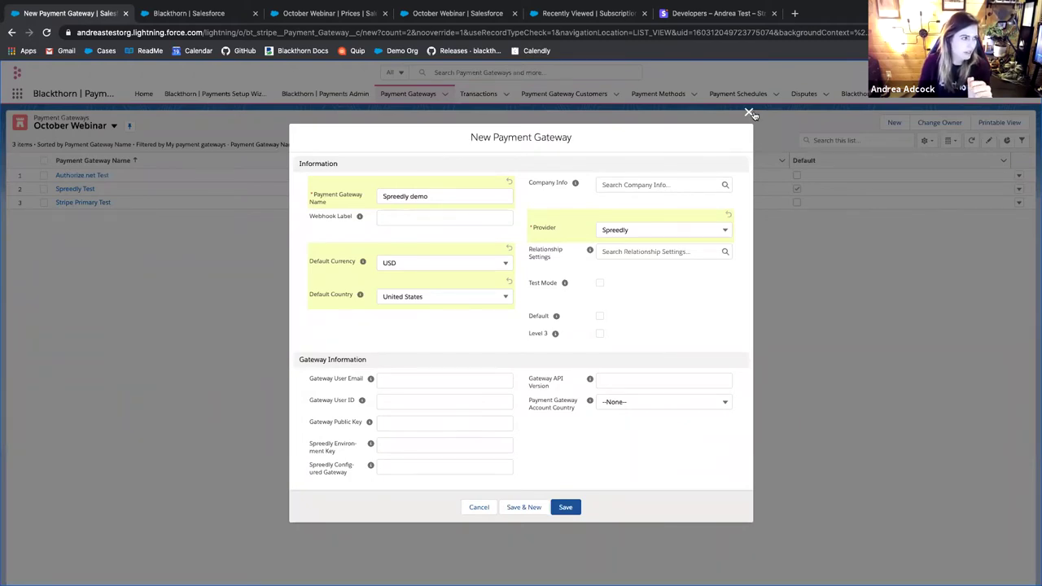
click(749, 112)
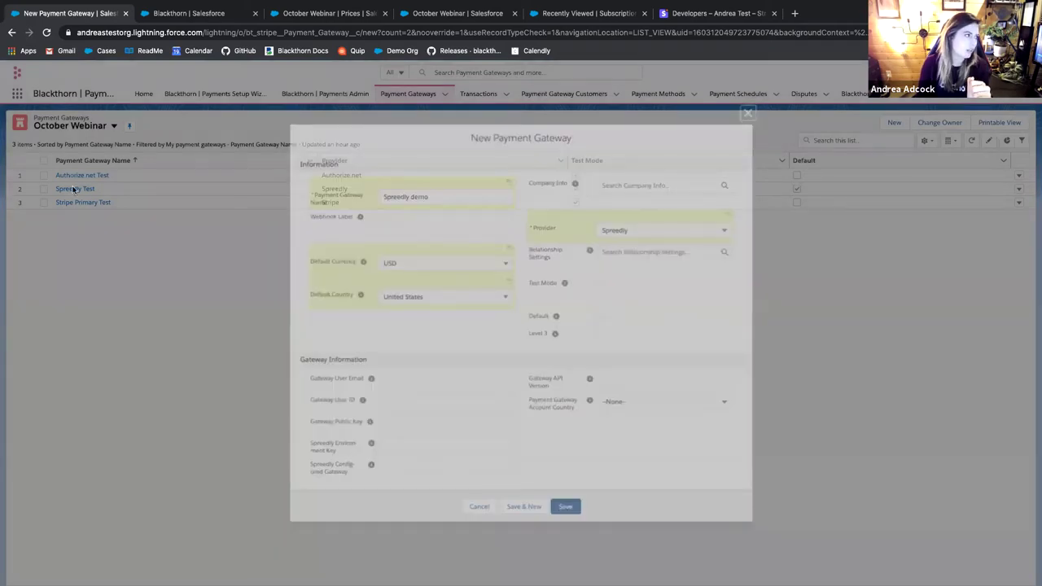
Open the Spreedly Test payment gateway record and bring up its Create Spreedly Gateway form.
click(73, 188)
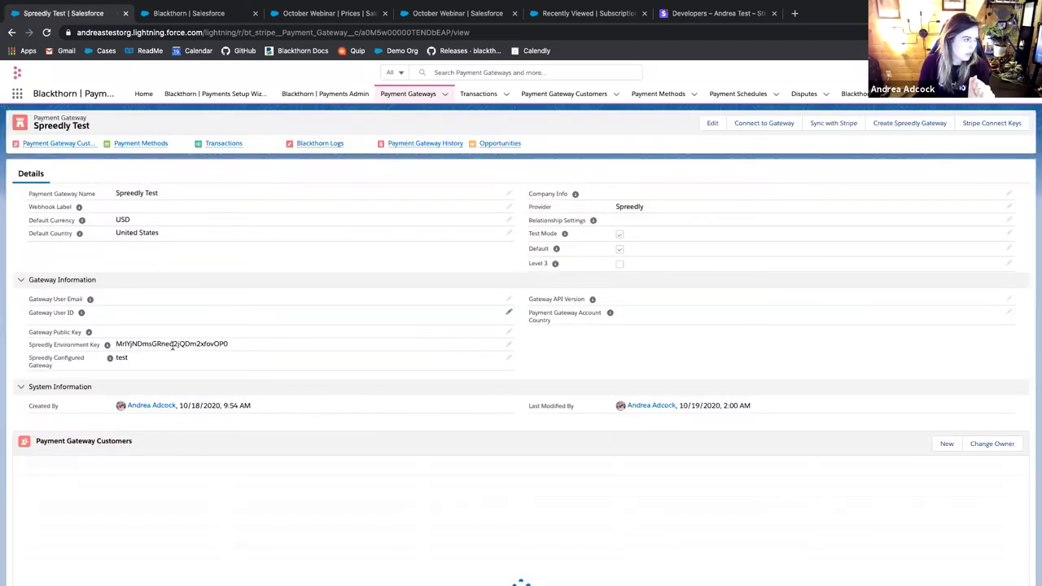
mouse_move(110, 357)
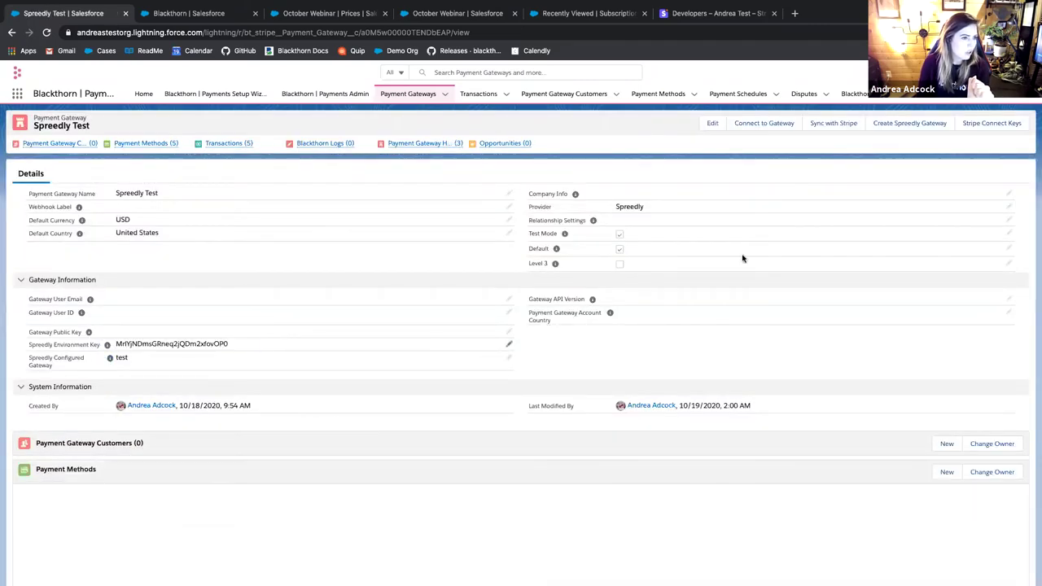
click(914, 127)
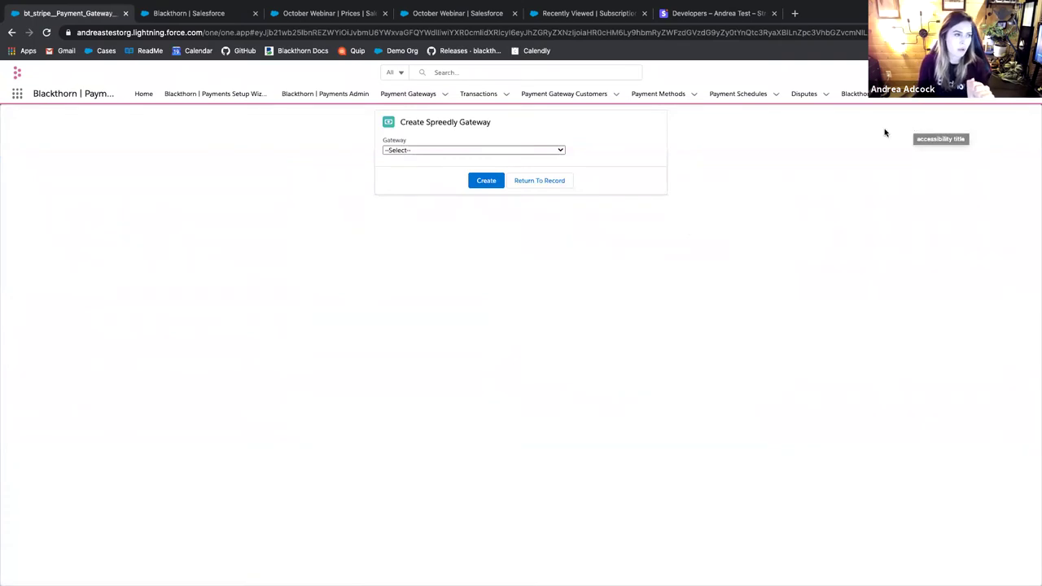
Choose JetPay from the list of Spreedly gateways and check its Login and Region fields.
click(447, 152)
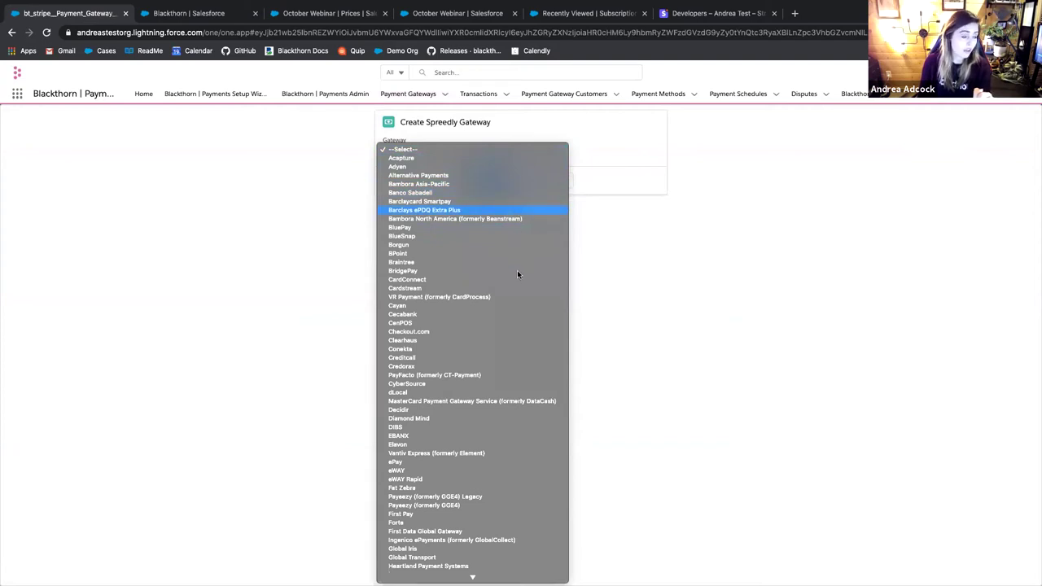
scroll(502, 236, down, 5)
scroll(499, 323, down, 3)
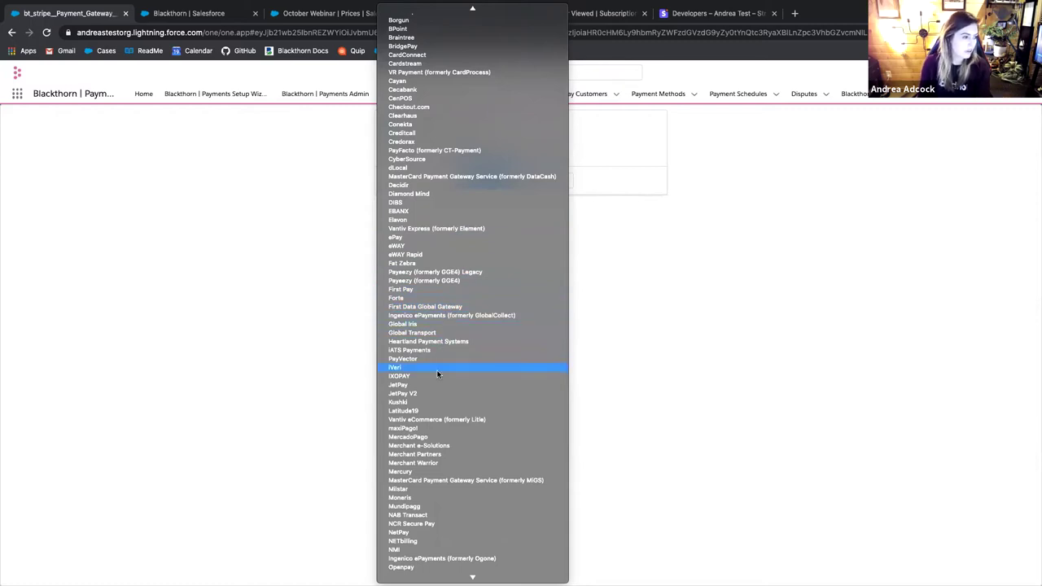
click(474, 372)
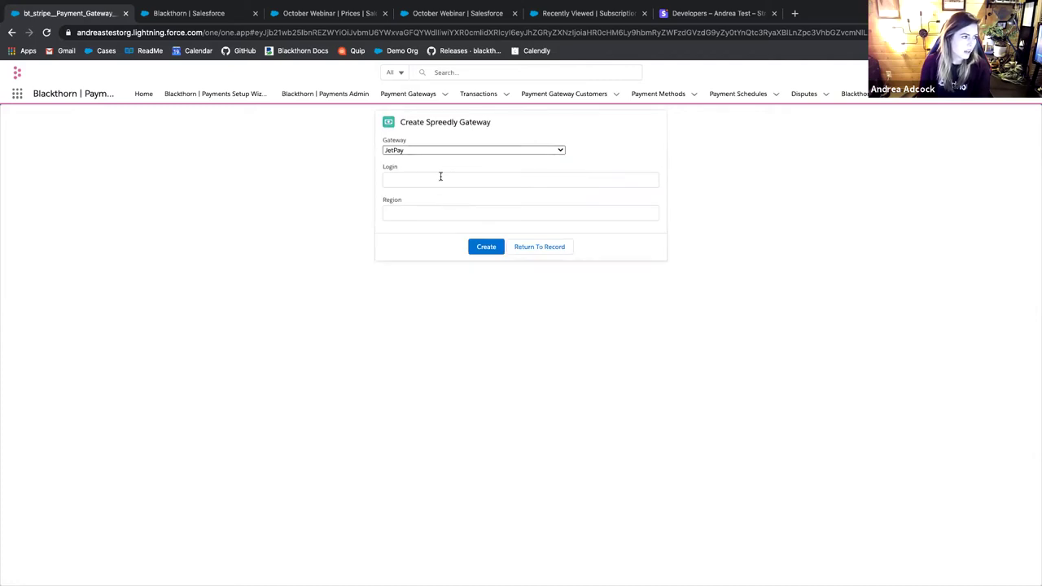
click(413, 180)
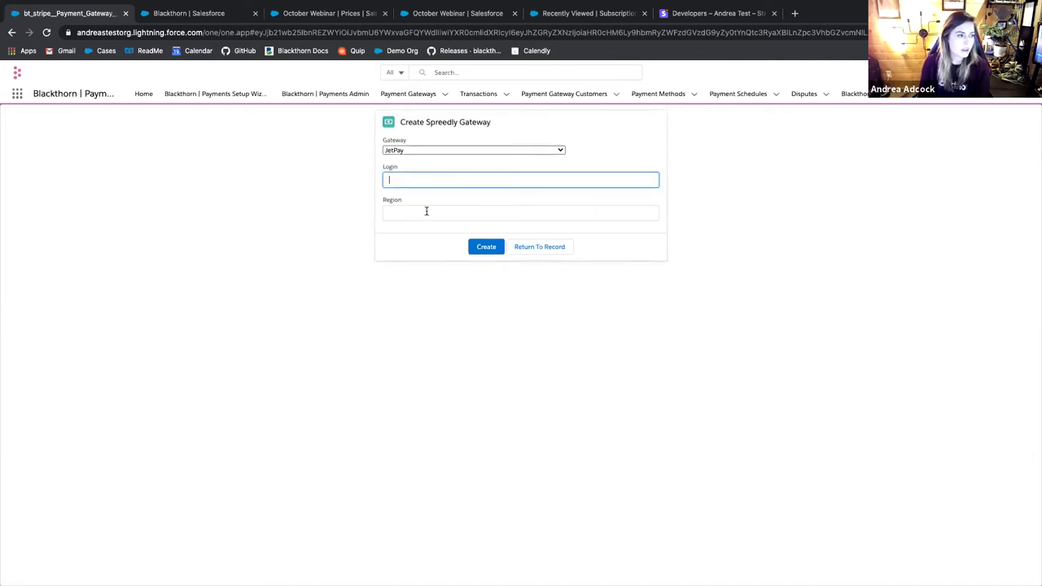
click(426, 211)
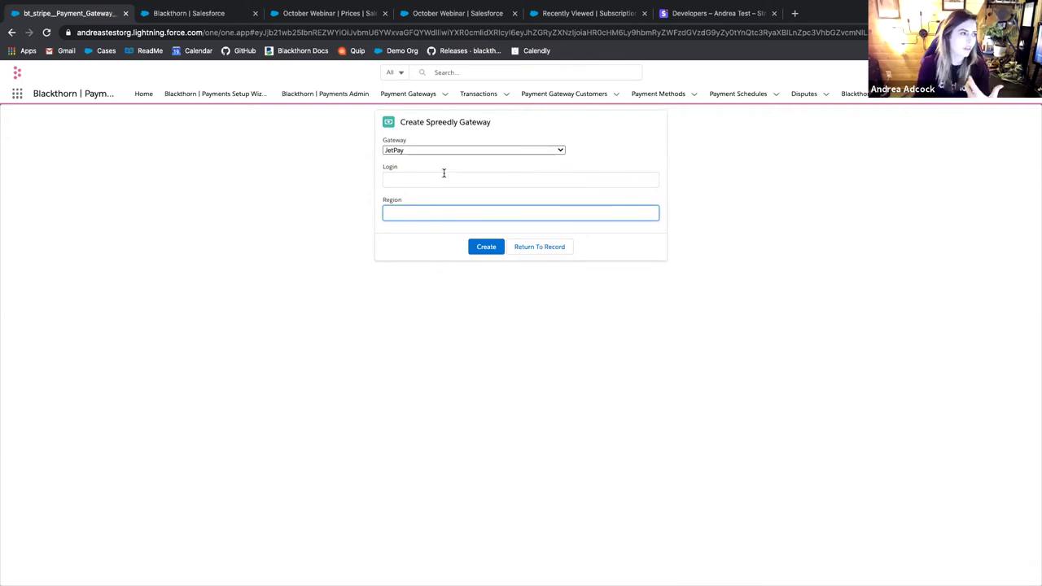
Switch the gateway selection to QuickPay, and return to the record without creating a gateway.
click(446, 154)
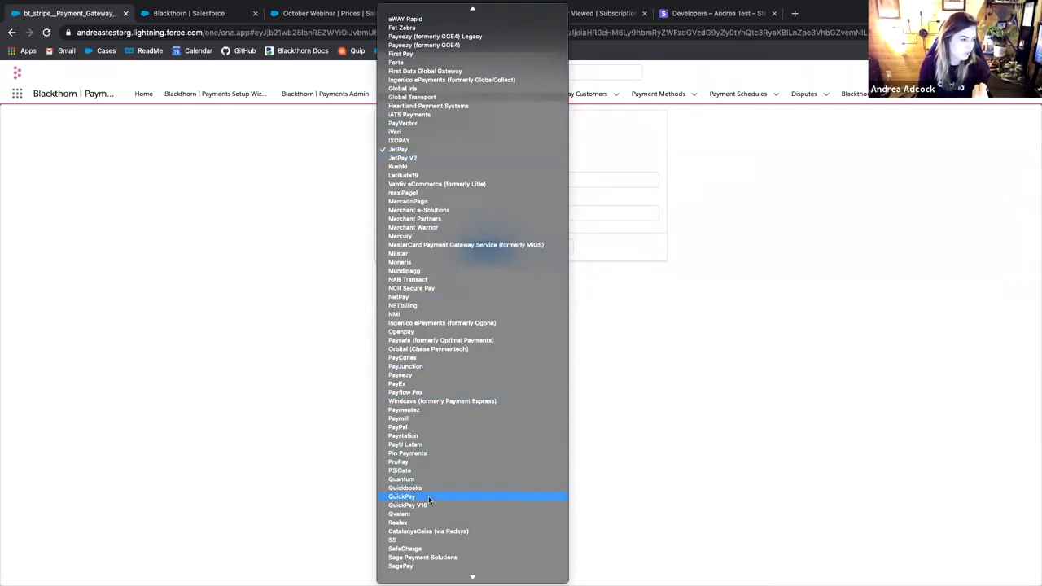
click(676, 367)
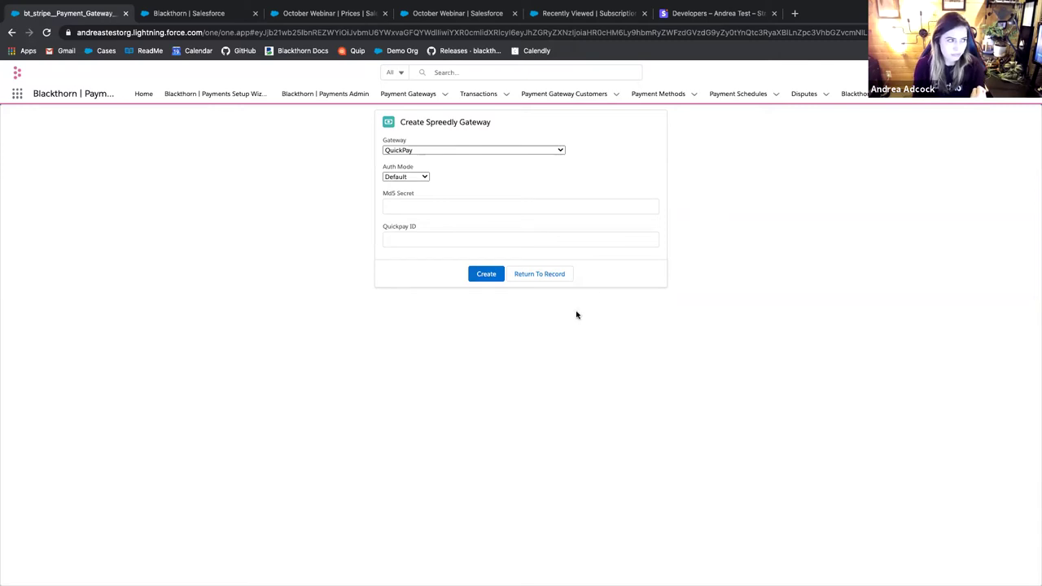
click(567, 275)
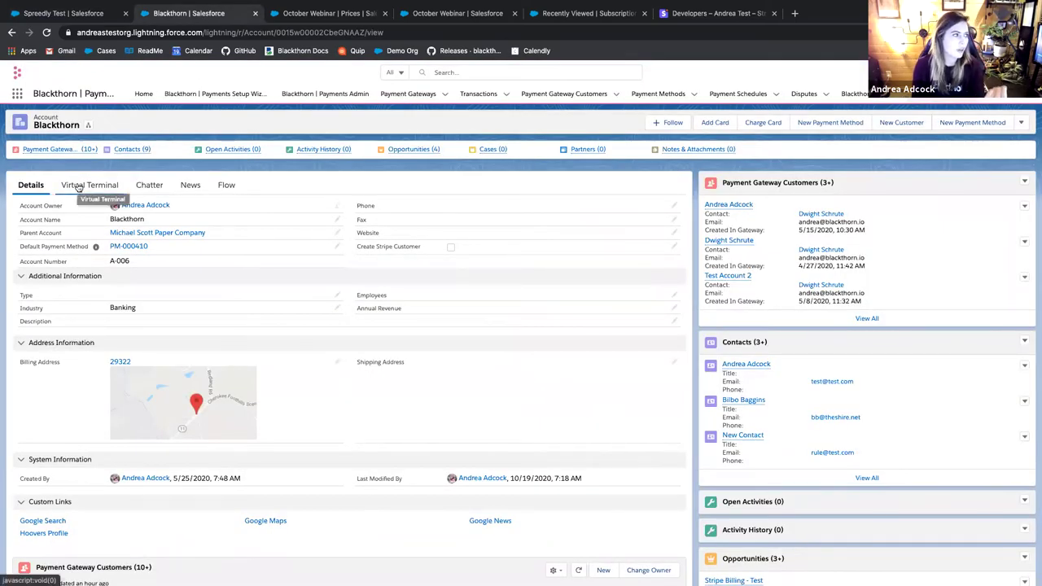
Open the Virtual Terminal on the Blackthorn account and set its action to New Payment Method.
click(78, 187)
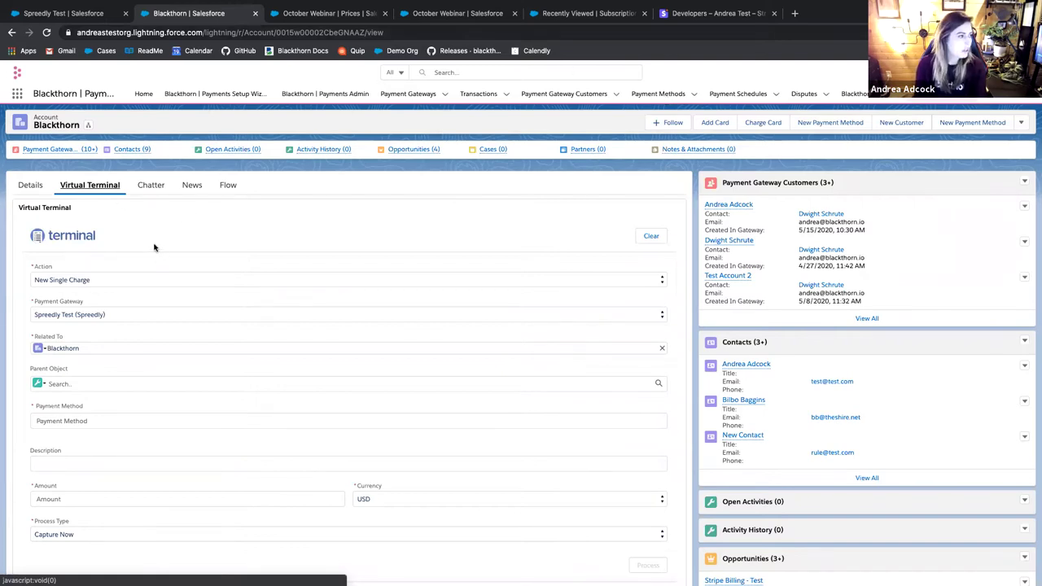
scroll(177, 473, down, 1)
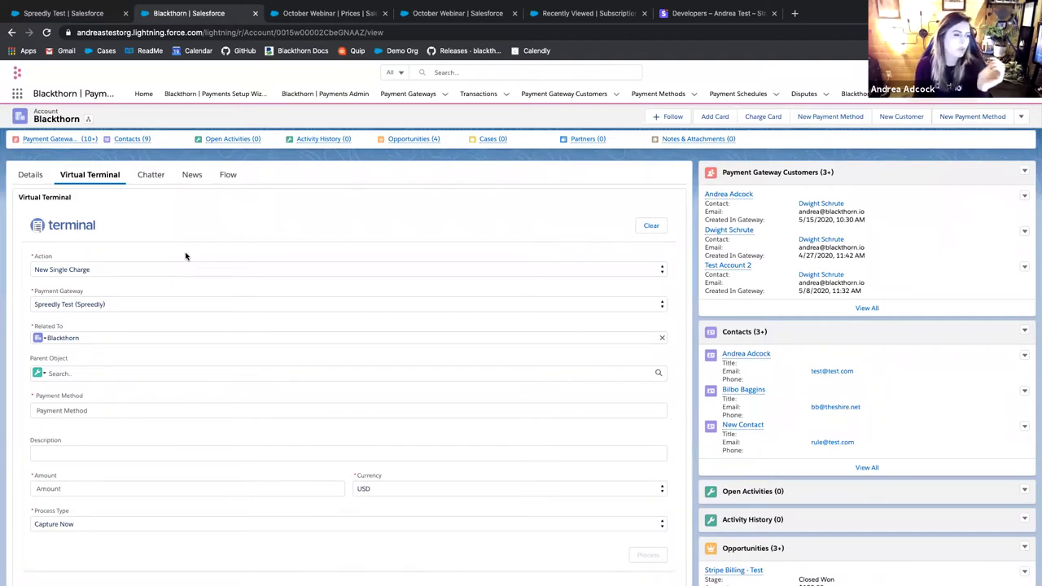
click(135, 273)
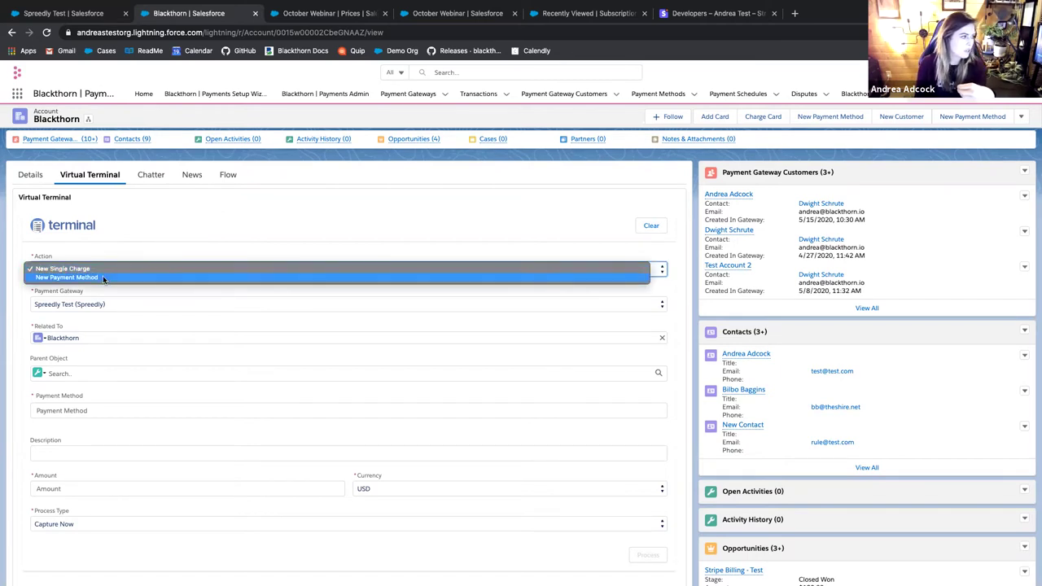
click(103, 277)
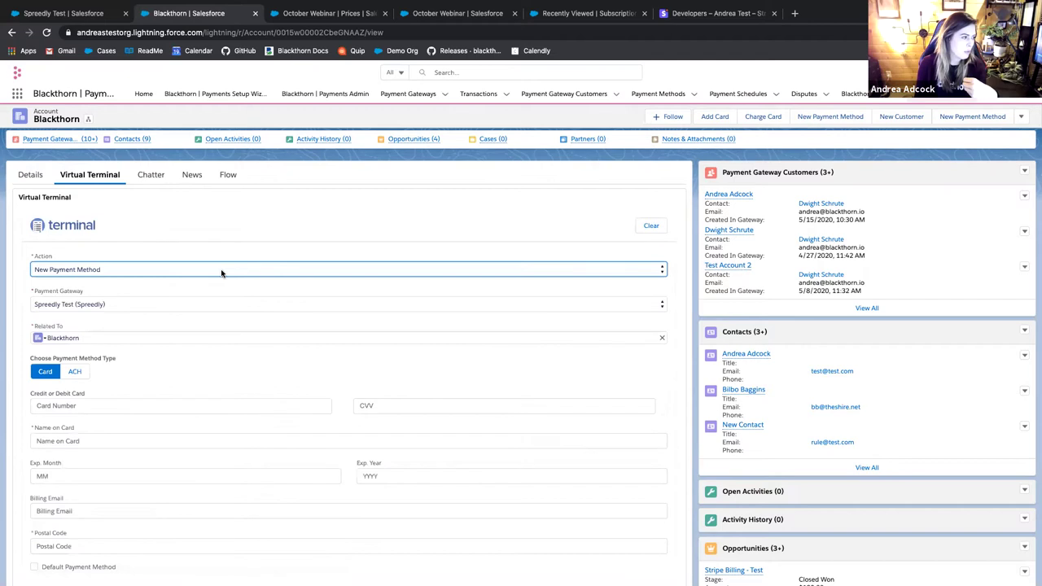
Enter the card number and CVV for the new card payment method.
scroll(36, 272, down, 1)
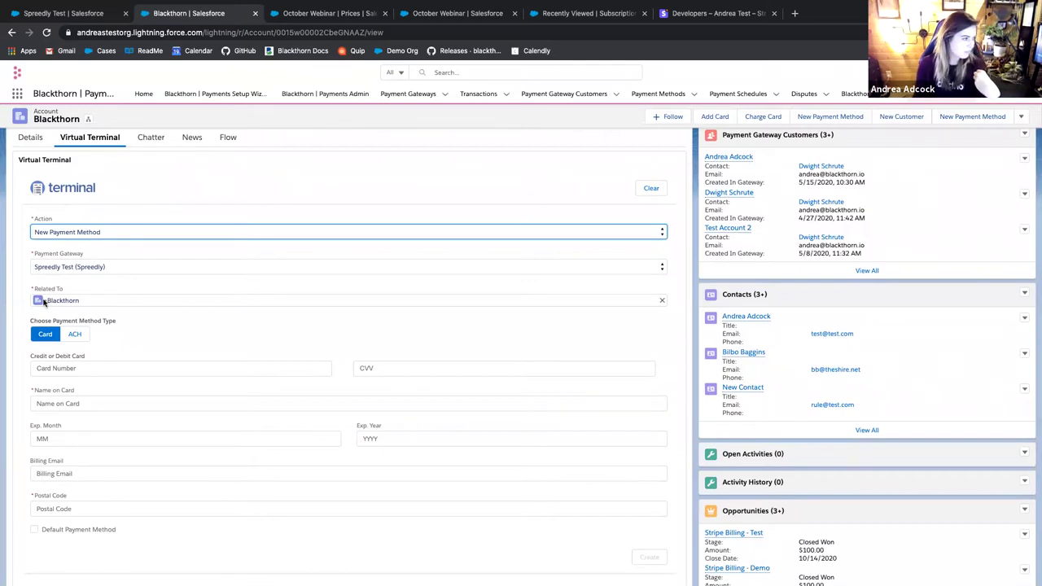
scroll(144, 300, down, 1)
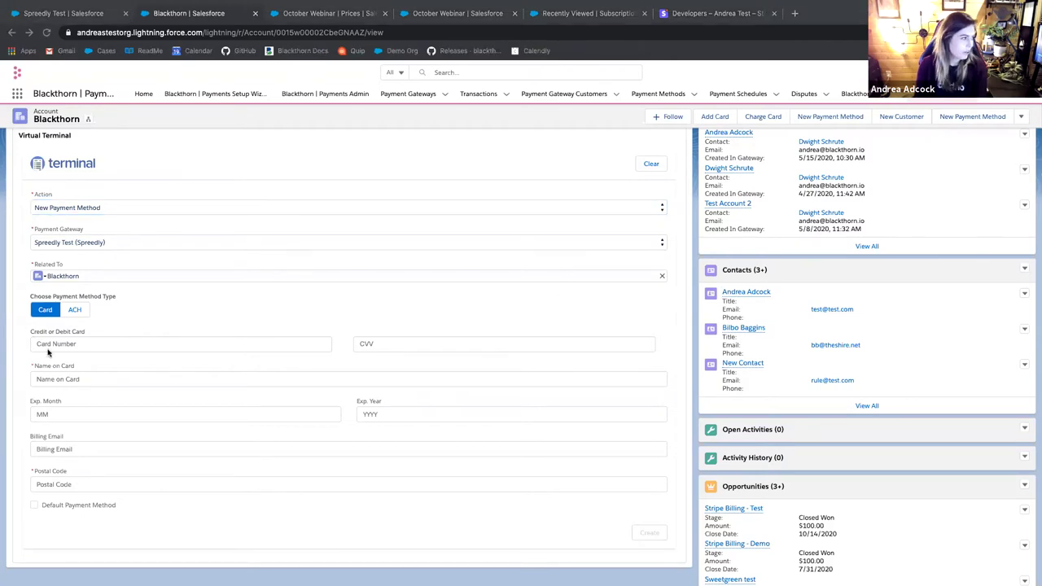
click(87, 343)
key(ctrl+v)
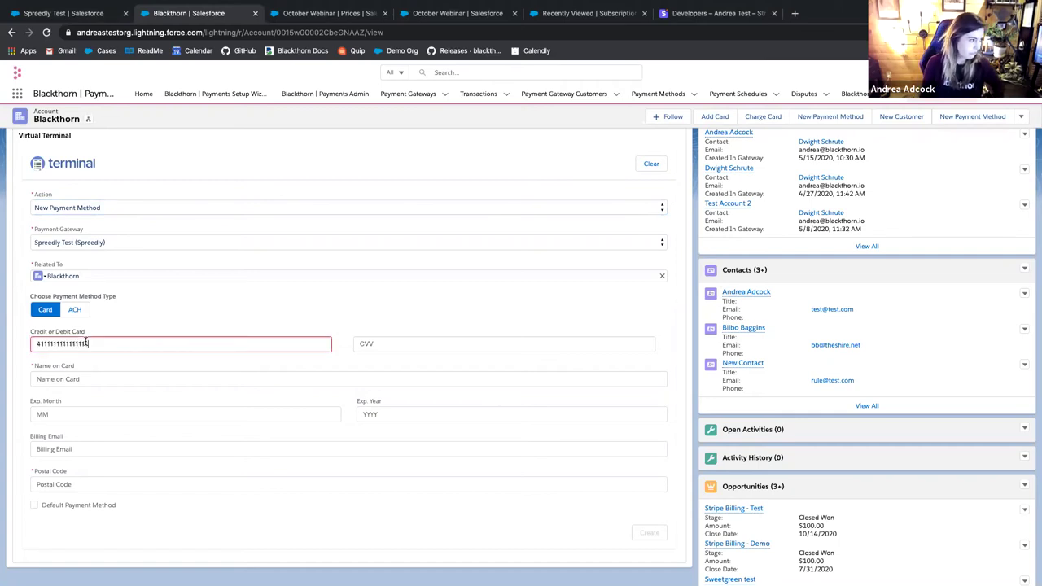
key(Tab)
text(111)
Enter the cardholder's name, expiration month 10, expiration year 2025 and the billing email for the card.
key(Tab)
text(test)
key(BackSpace)
key(BackSpace)
key(BackSpace)
key(BackSpace)
text(A)
key(Tab)
key(Tab)
text(2)
key(Tab)
text(test)
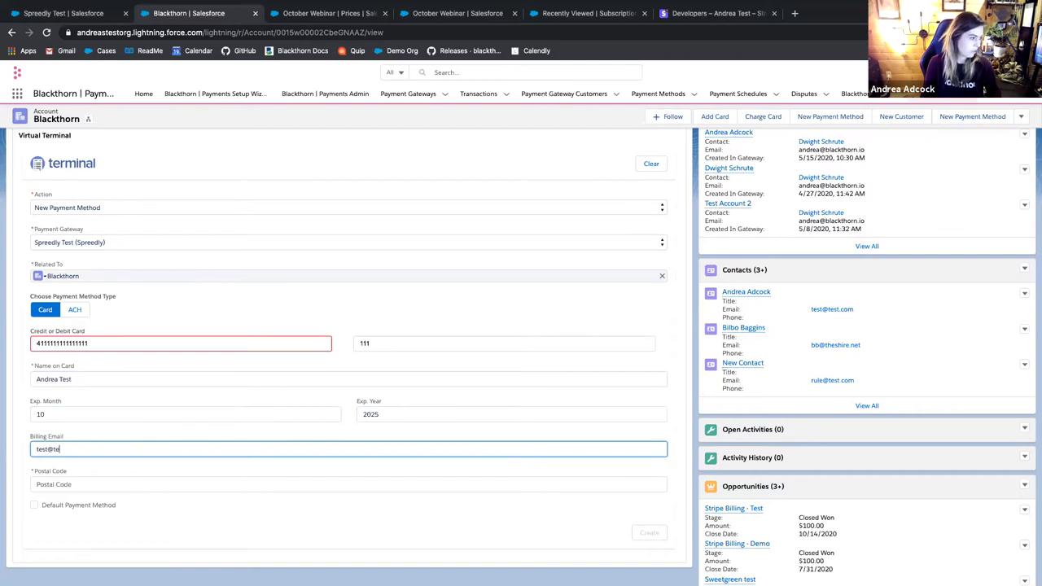
Enter the postal code, mark the card as the default payment method and create it.
key(Tab)
text(11111)
click(65, 507)
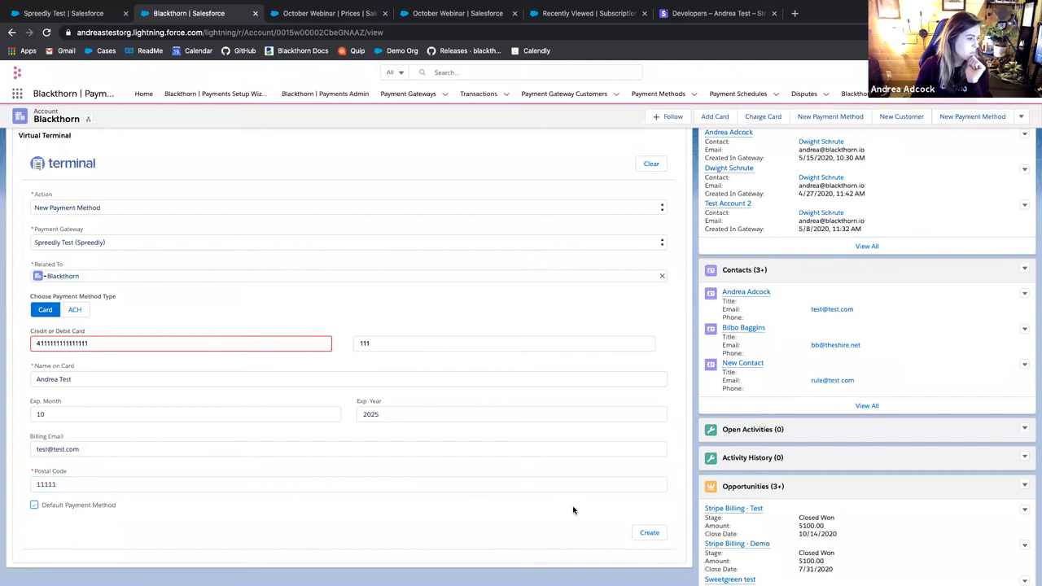
click(649, 532)
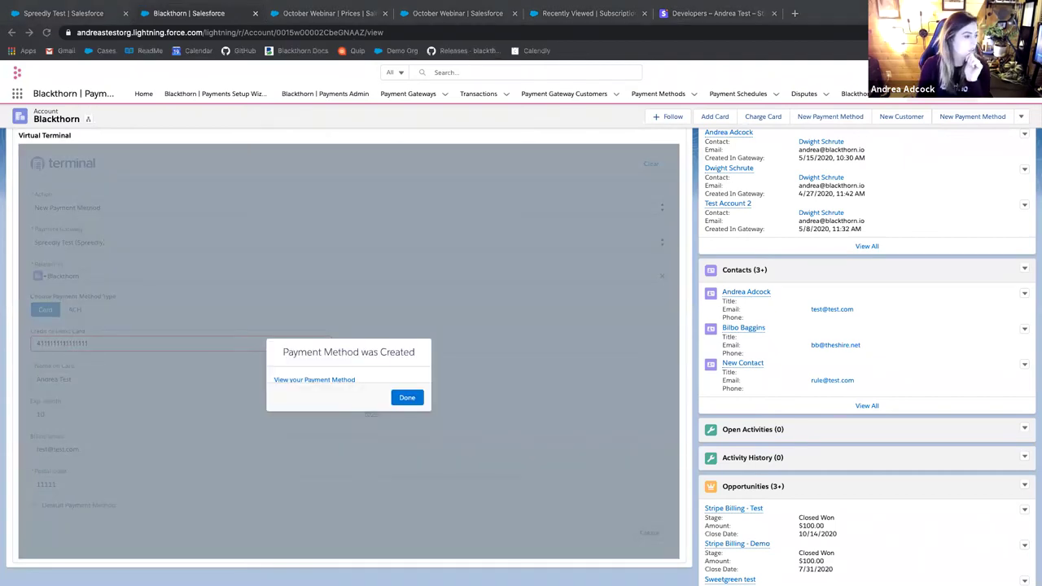
Open the newly created payment method's record and review its related account, gateway and Payment Gateway Data.
scroll(307, 379, down, 1)
click(316, 371)
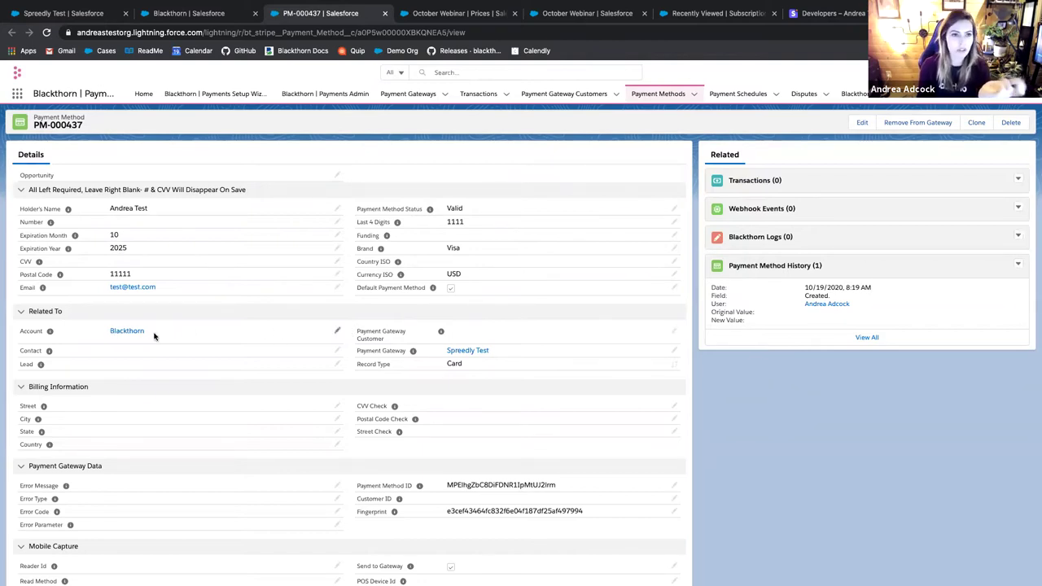
scroll(515, 320, down, 1)
scroll(515, 320, down, 2)
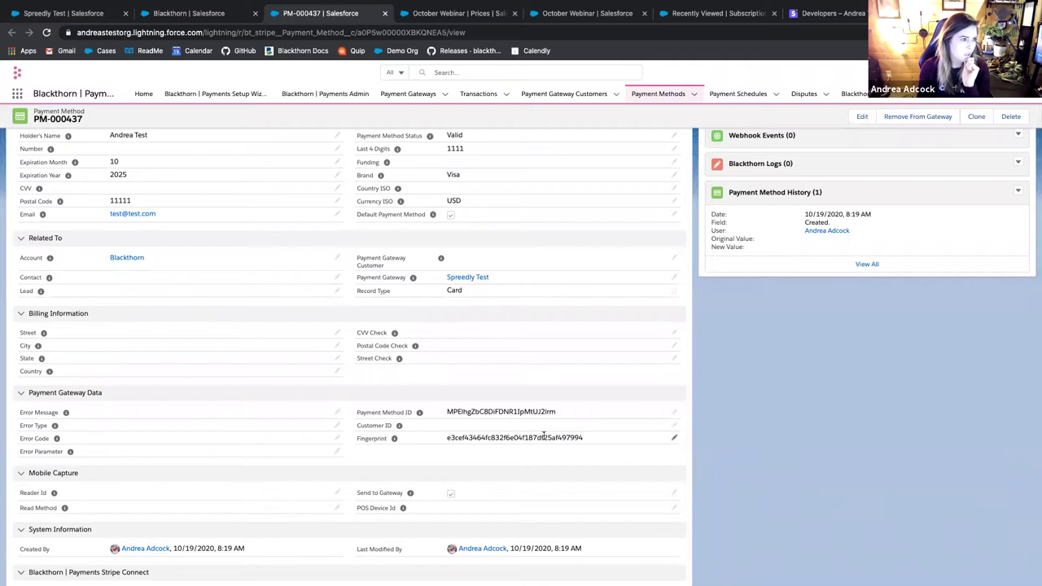
Return to the Blackthorn account's Virtual Terminal and change its action from New Payment Method to New Single Charge.
scroll(543, 437, up, 2)
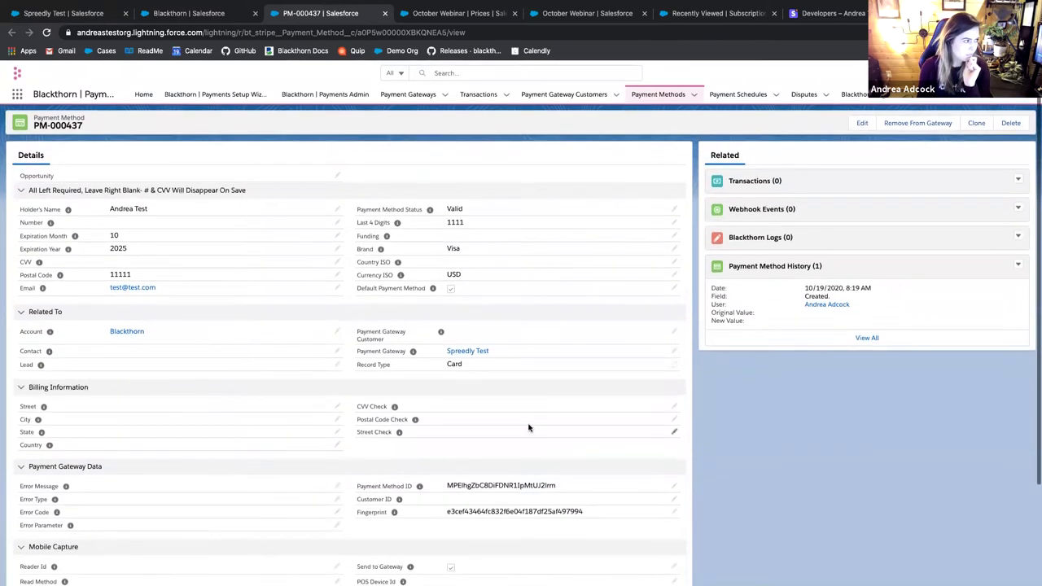
click(213, 16)
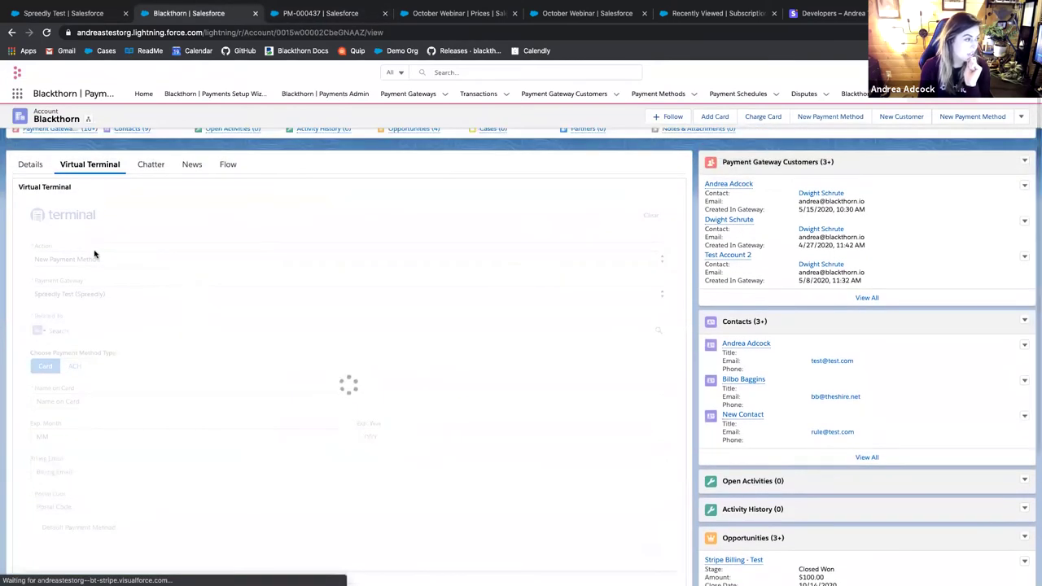
click(114, 260)
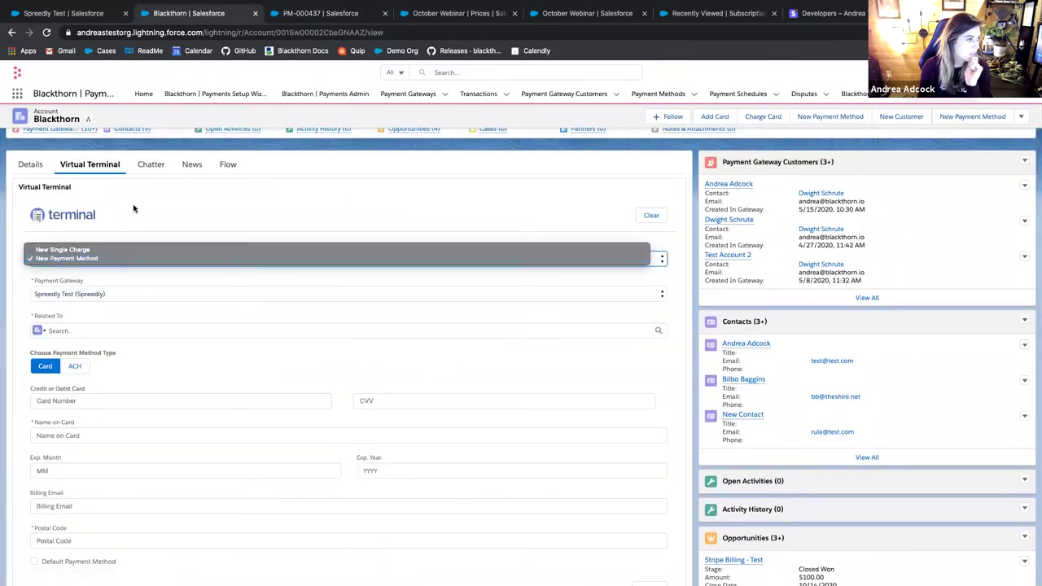
click(77, 182)
click(82, 258)
click(92, 246)
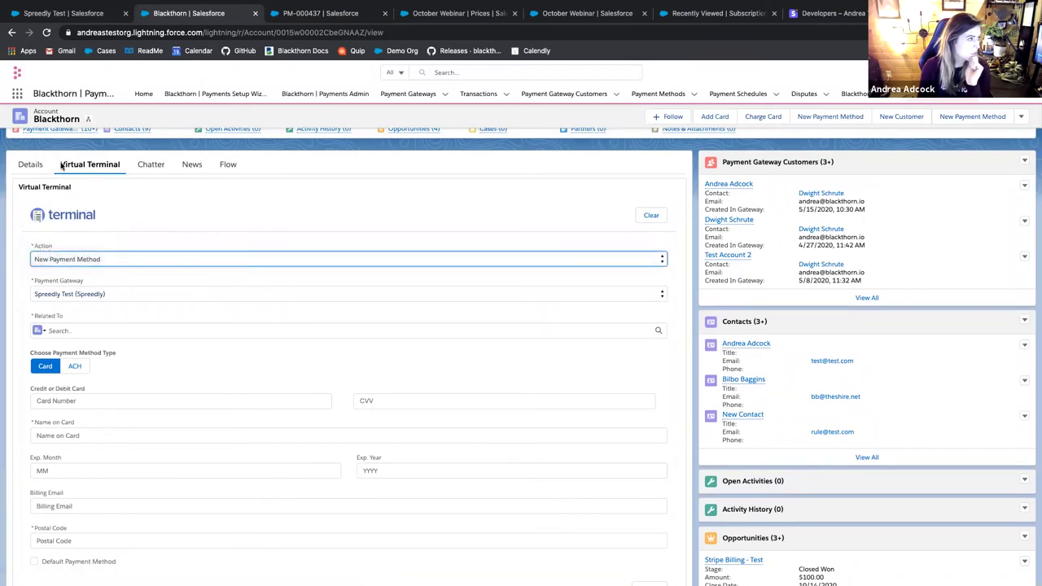
click(35, 166)
click(89, 164)
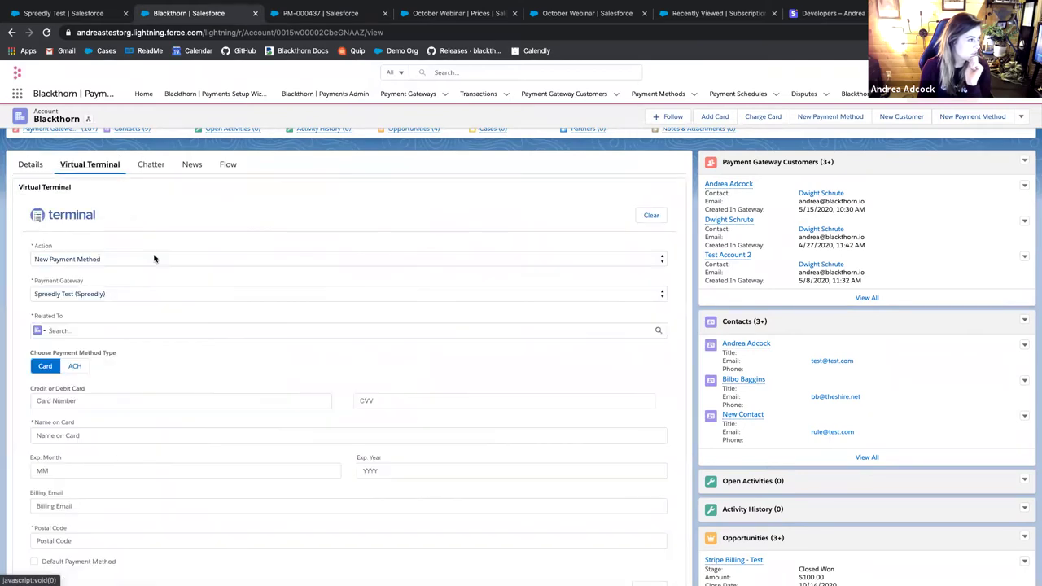
click(139, 257)
click(135, 247)
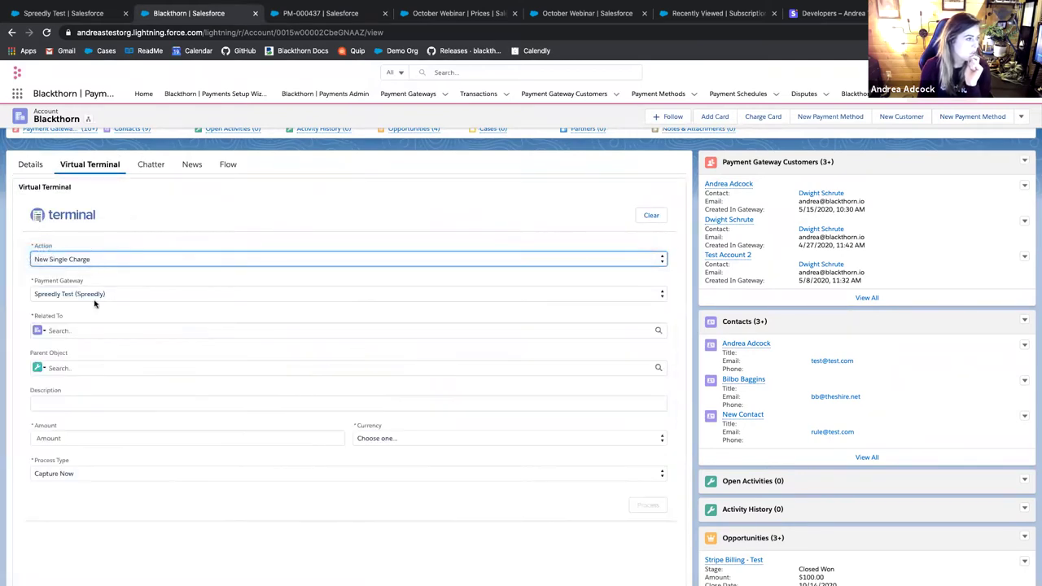
Reload the account page, reopen the Virtual Terminal and select the newly created card as the single charge's payment method.
click(46, 32)
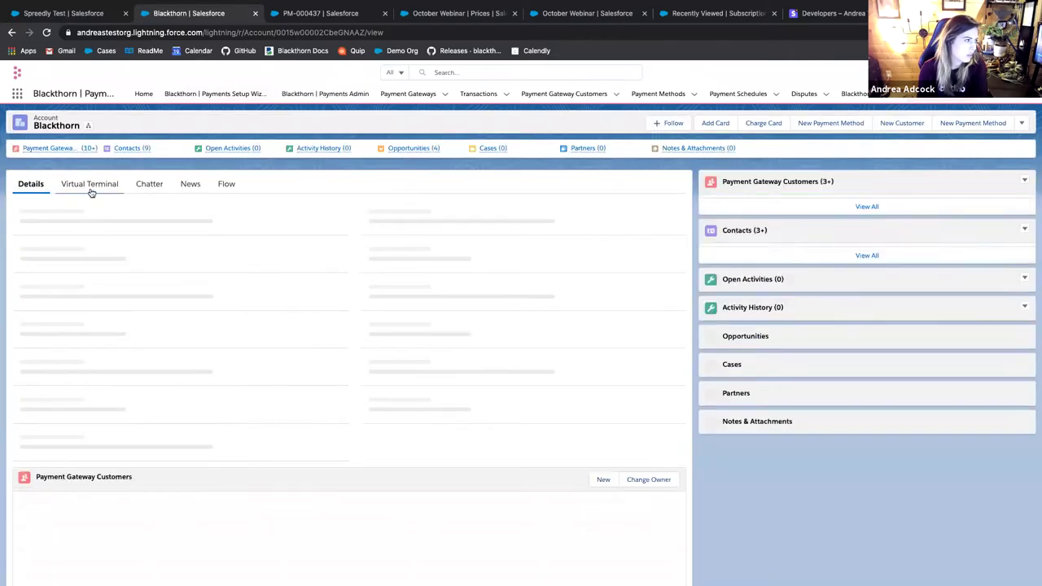
click(90, 188)
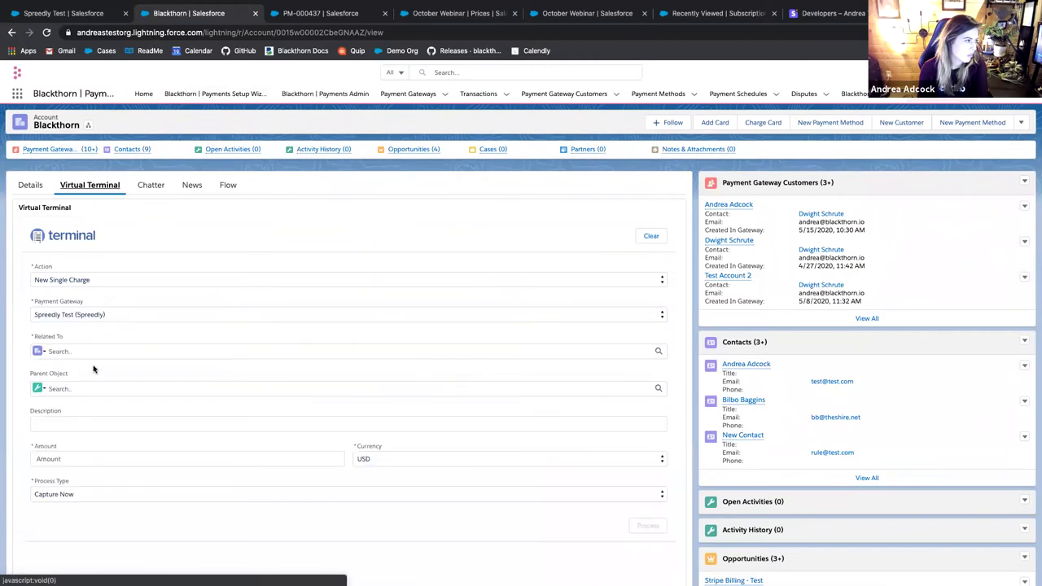
scroll(131, 345, down, 1)
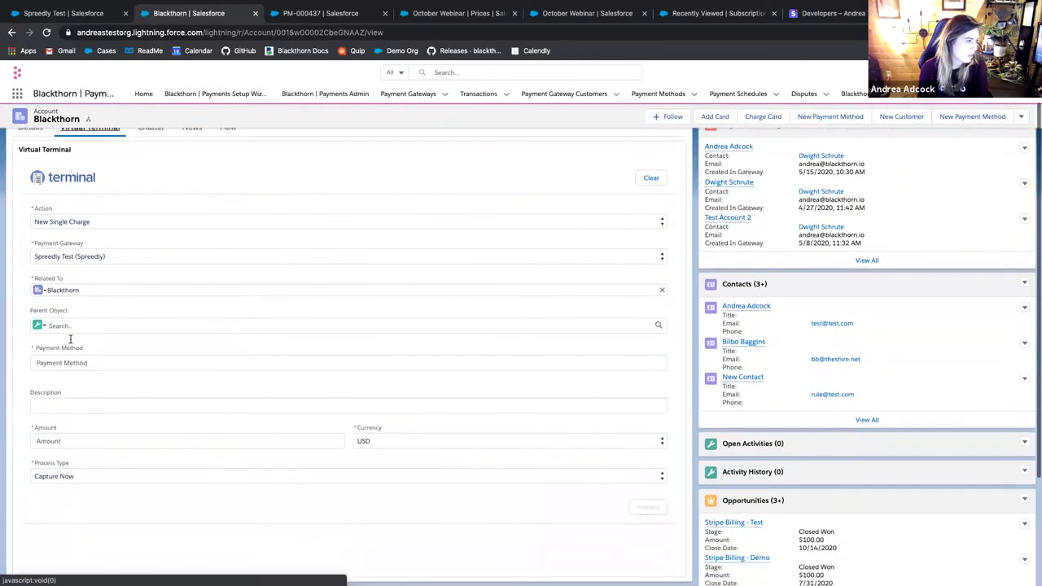
scroll(70, 339, down, 1)
click(123, 362)
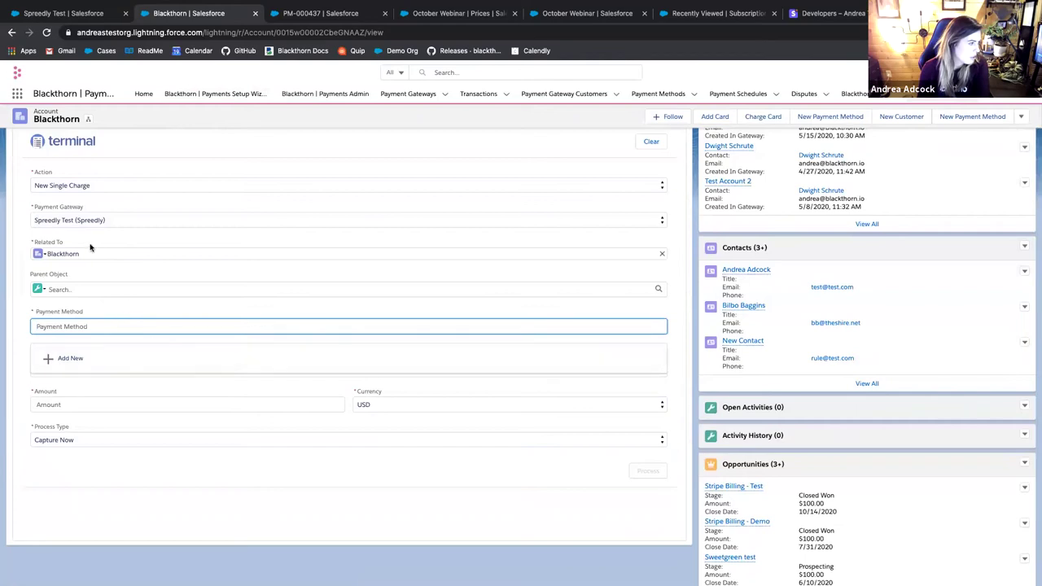
scroll(123, 321, down, 2)
scroll(105, 281, down, 3)
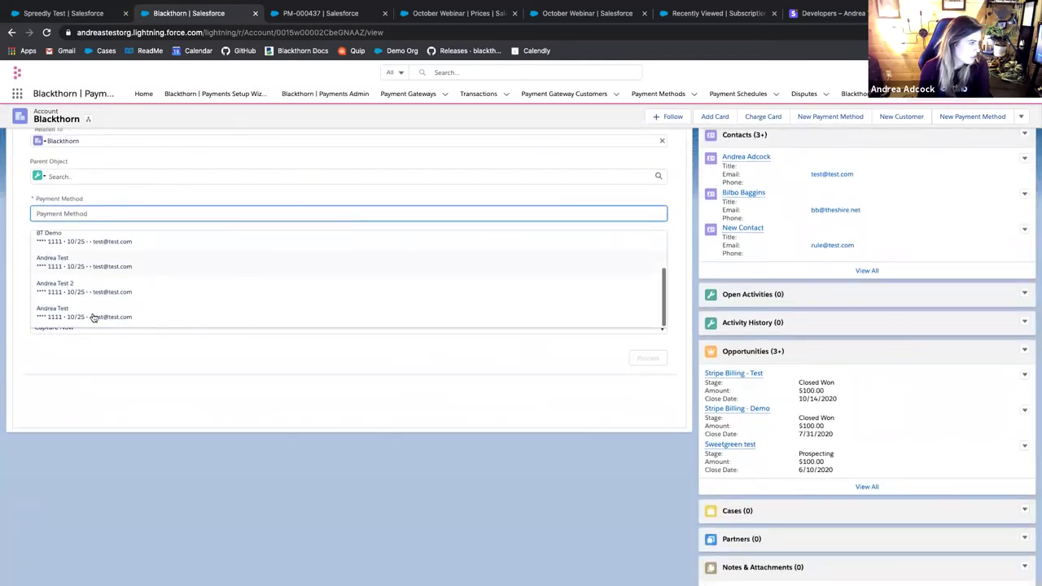
click(159, 317)
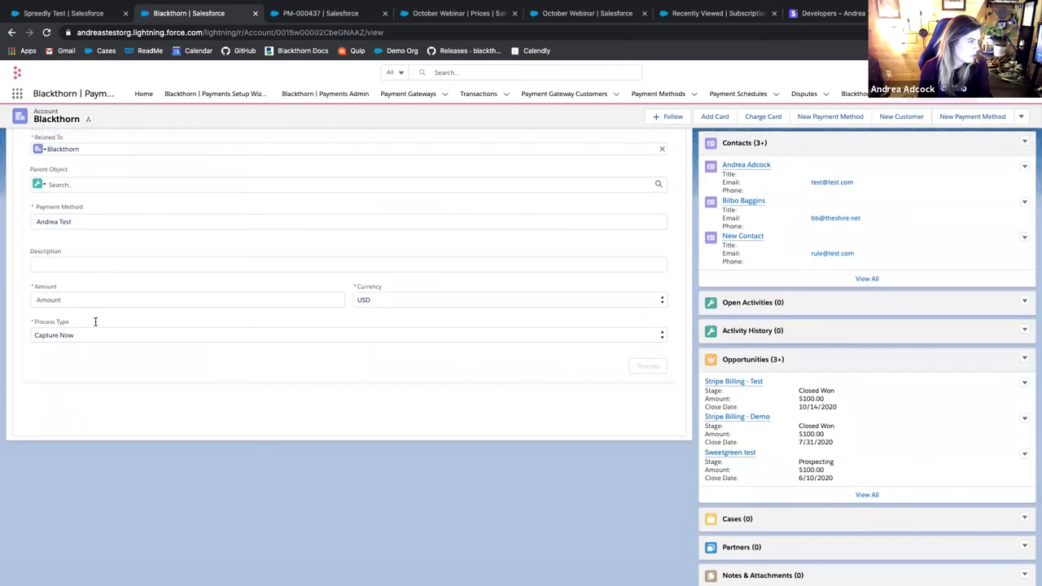
Set the charge amount to 10.00, keep the process type as Capture Now and process the transaction.
click(114, 320)
text(10.00)
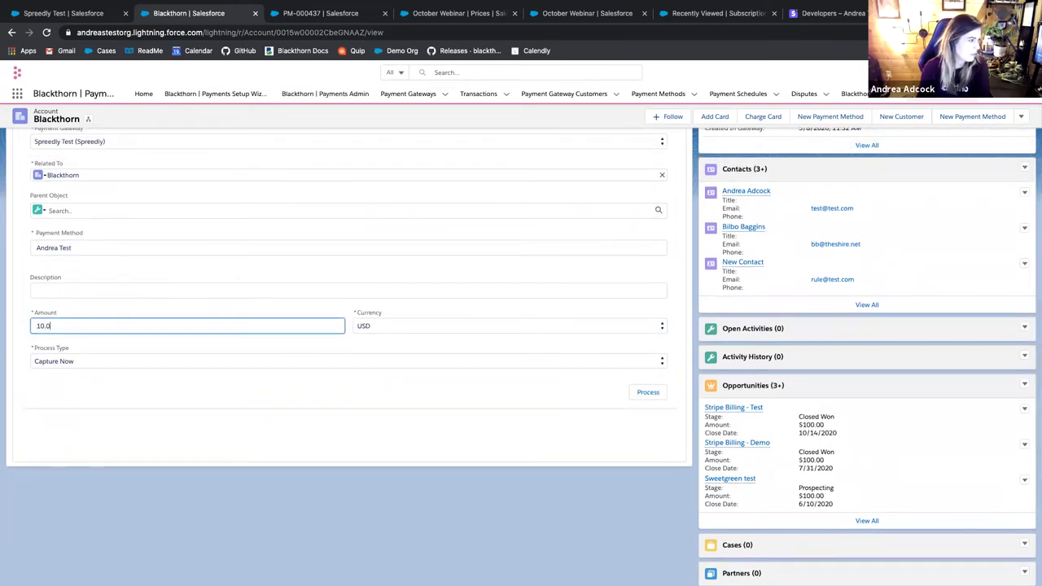
click(126, 358)
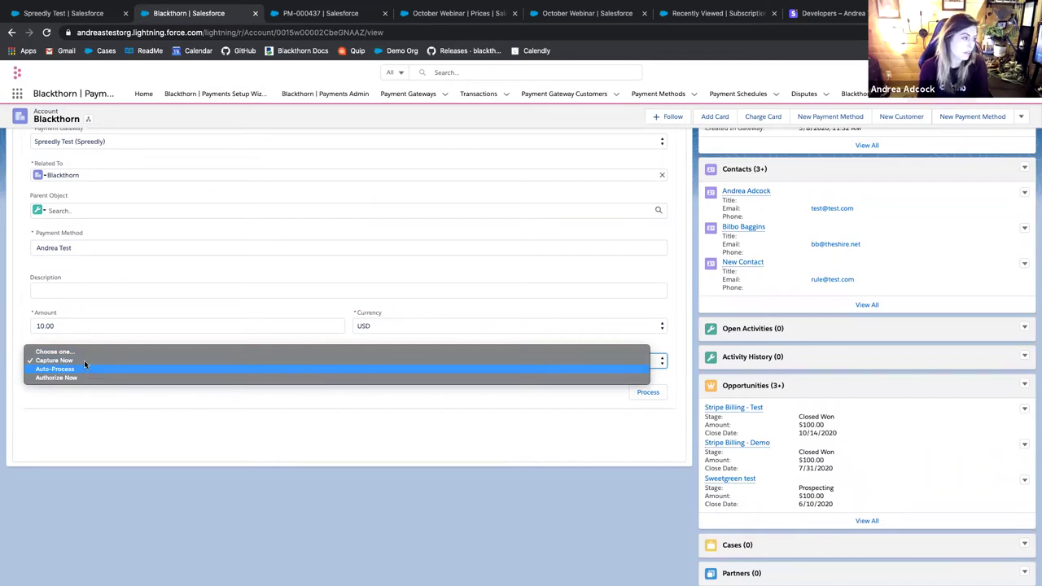
click(648, 390)
click(648, 391)
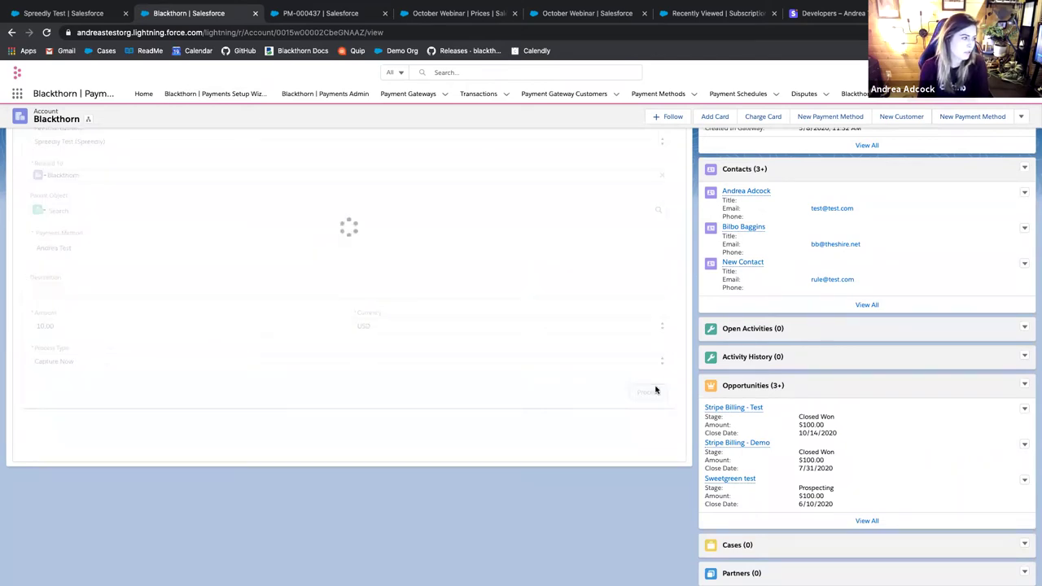
Open the new transaction's record, review its status, related records, payment method and Payment Gateway Data, and return to the payment method record.
scroll(344, 374, up, 2)
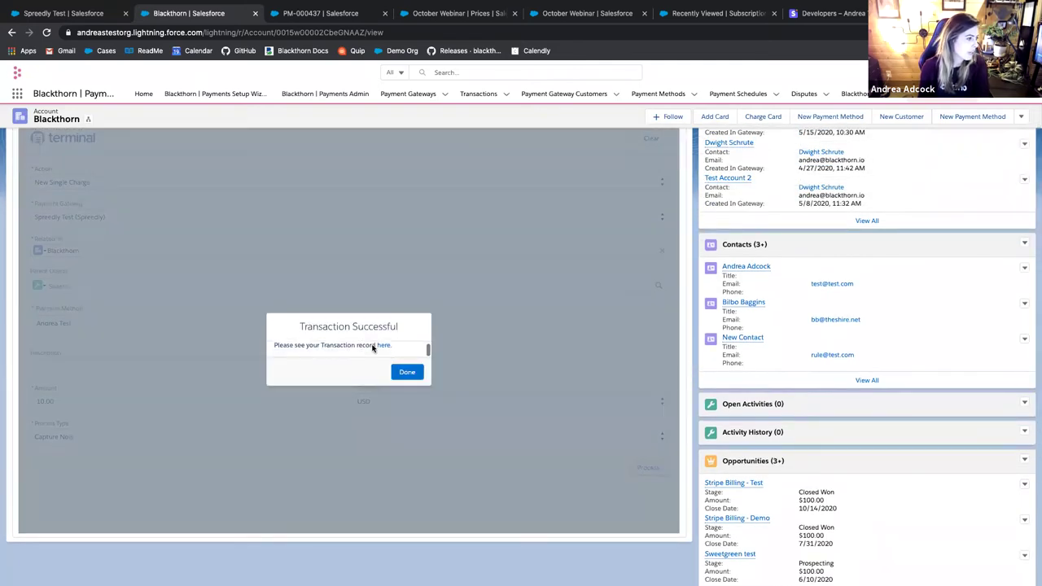
click(388, 350)
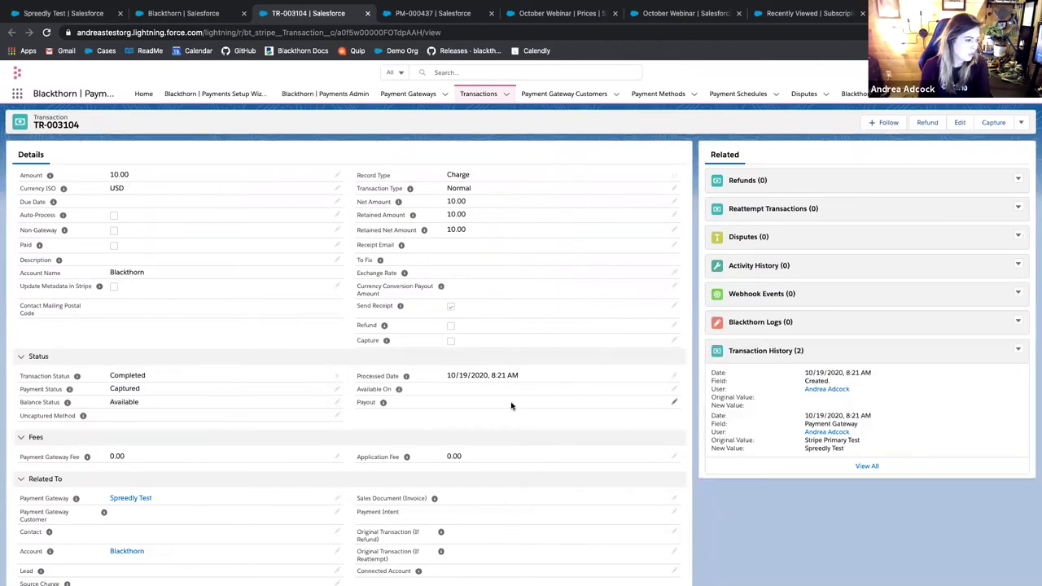
scroll(511, 405, down, 4)
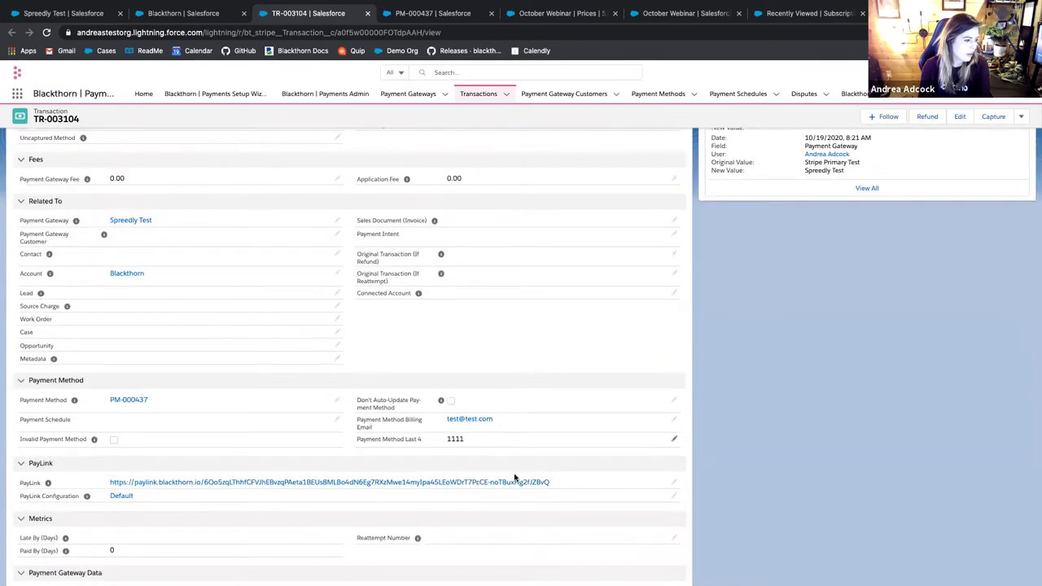
scroll(515, 477, down, 2)
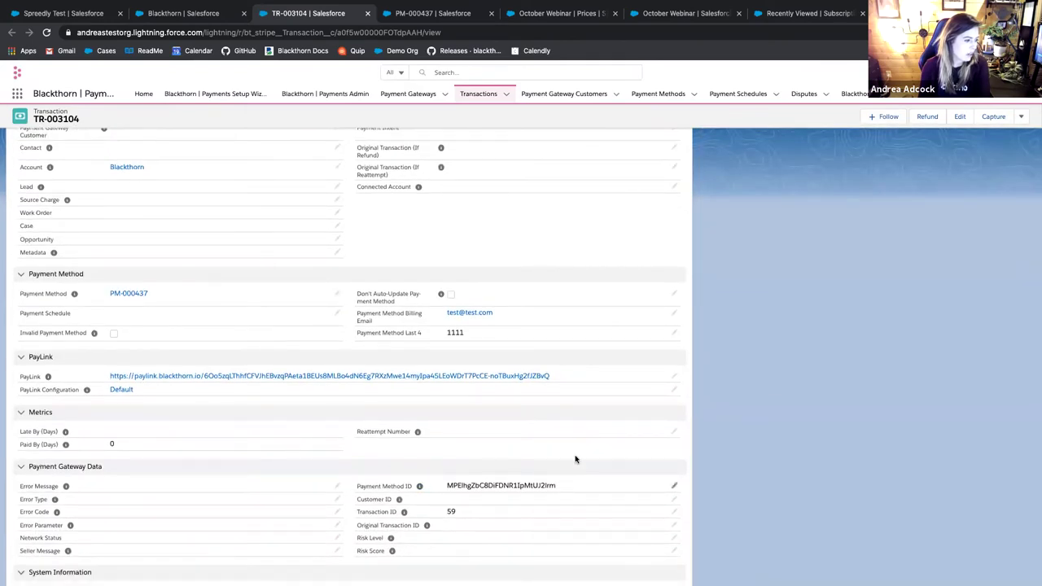
scroll(353, 453, up, 2)
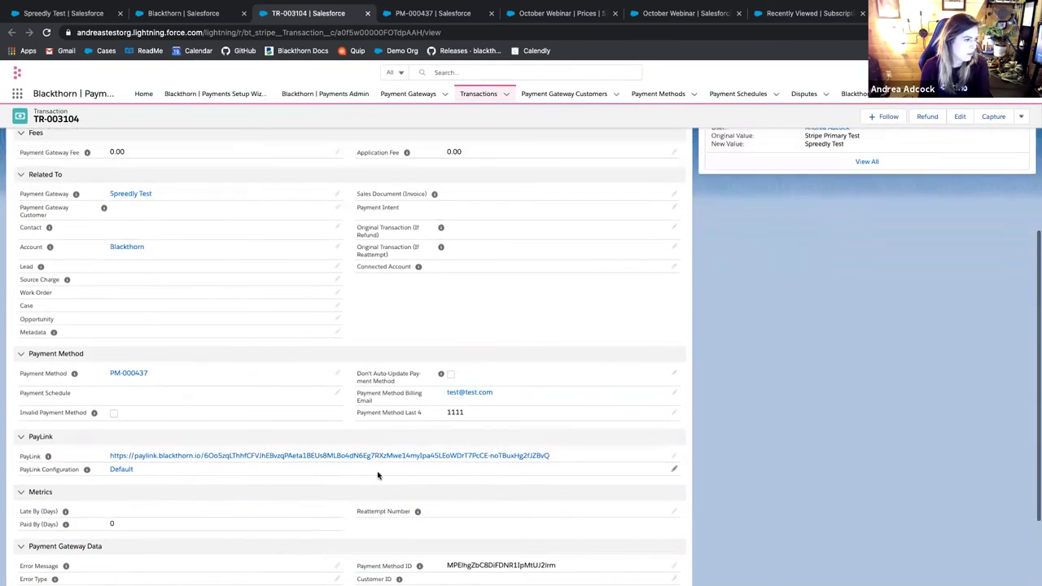
scroll(390, 472, up, 1)
scroll(398, 469, up, 2)
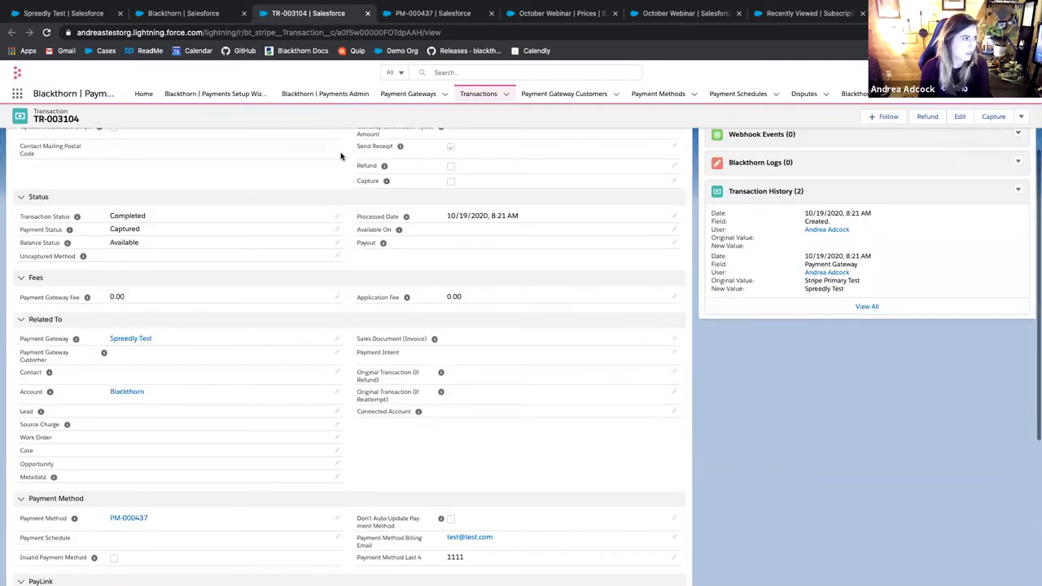
scroll(342, 157, up, 3)
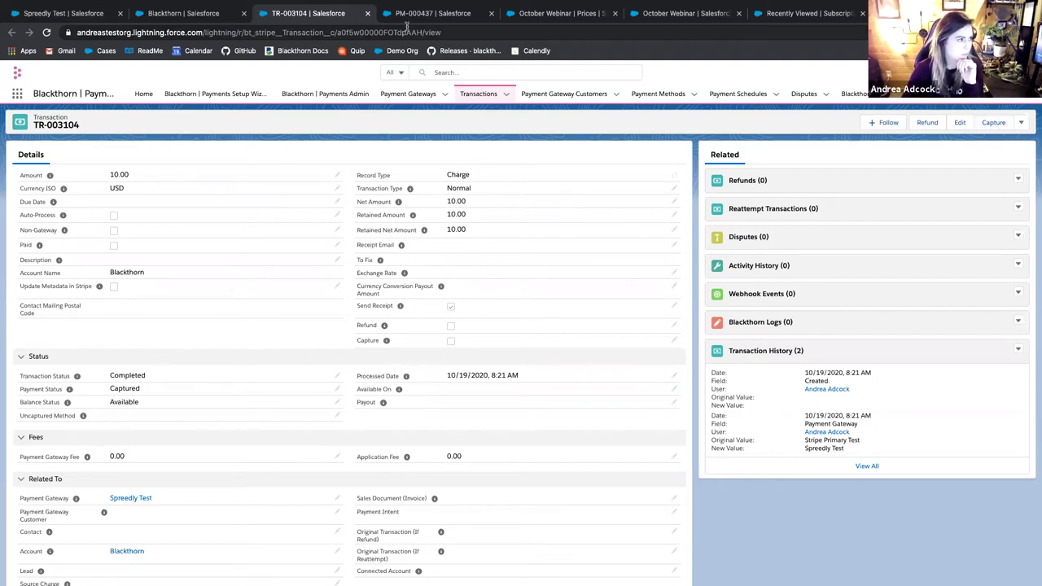
click(475, 14)
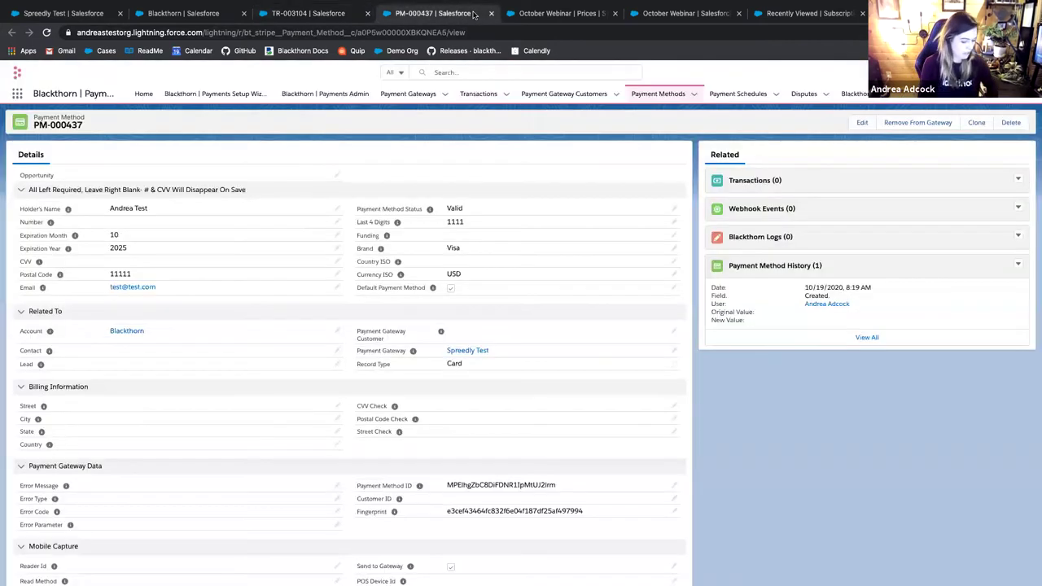
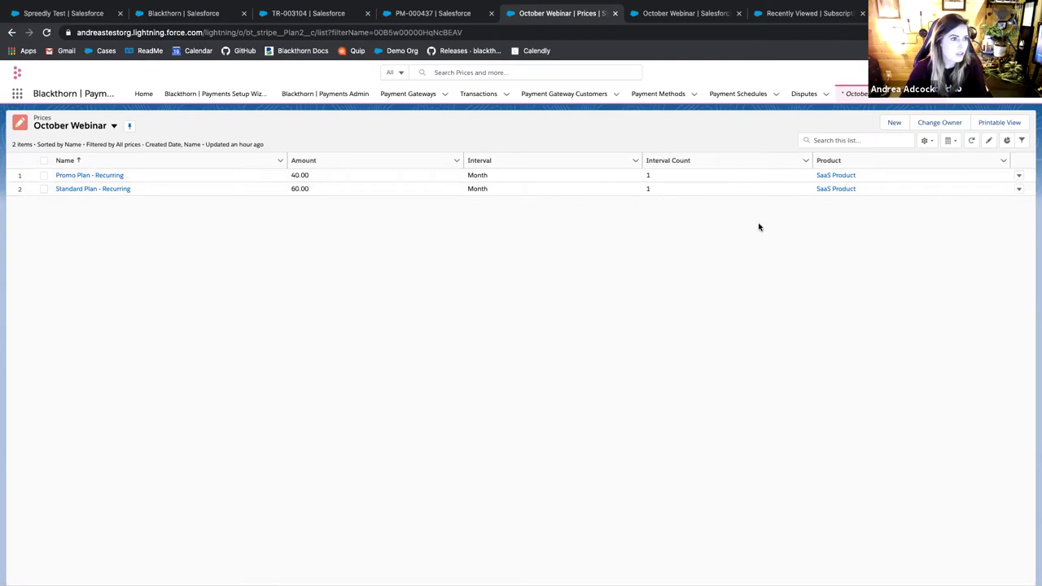
Create a new price named "Setup Fee - One Time" for the Setup Fee product with an amount of 100.
click(894, 122)
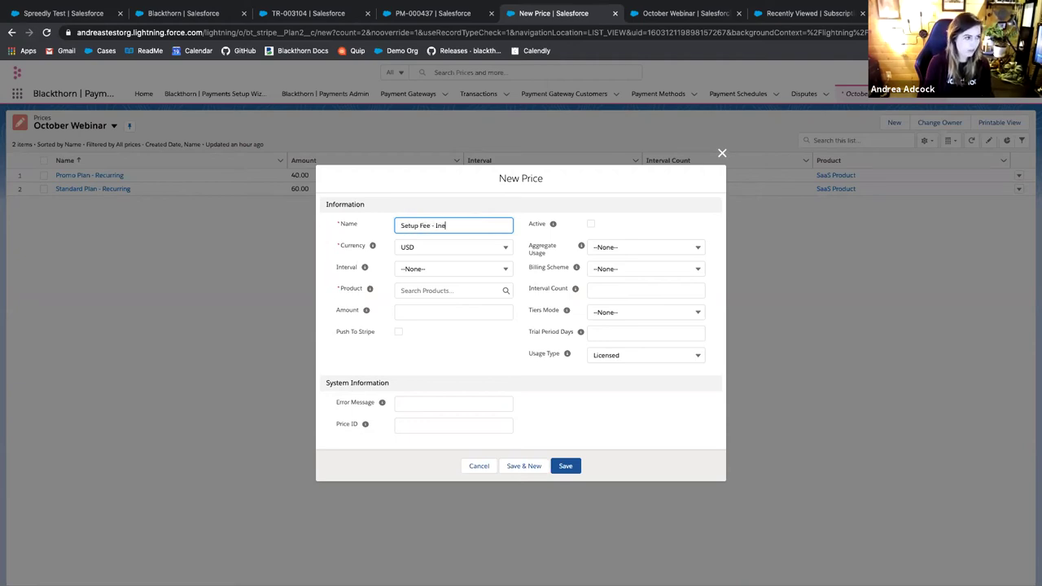
text(ne Time)
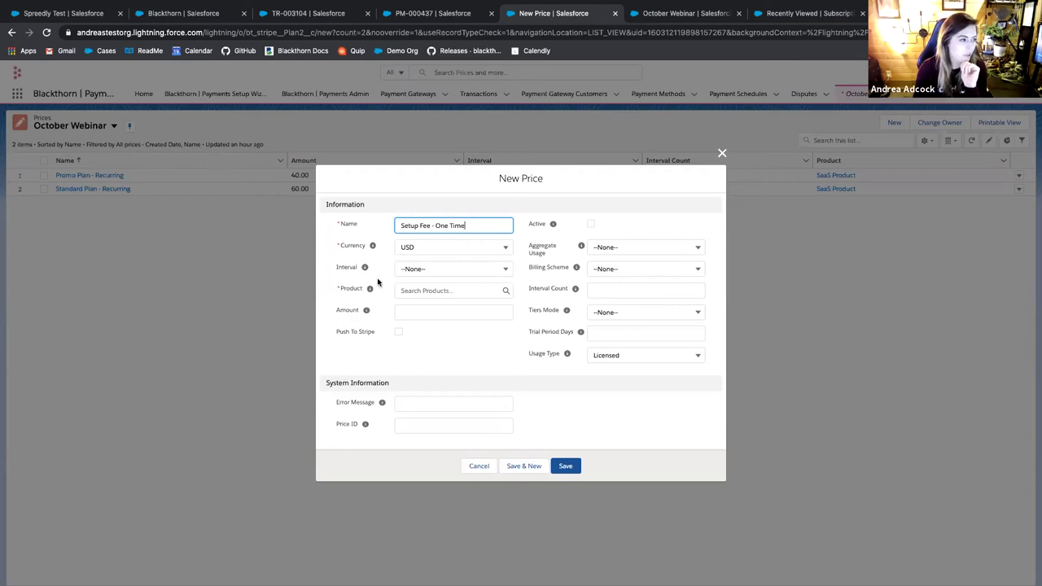
click(425, 290)
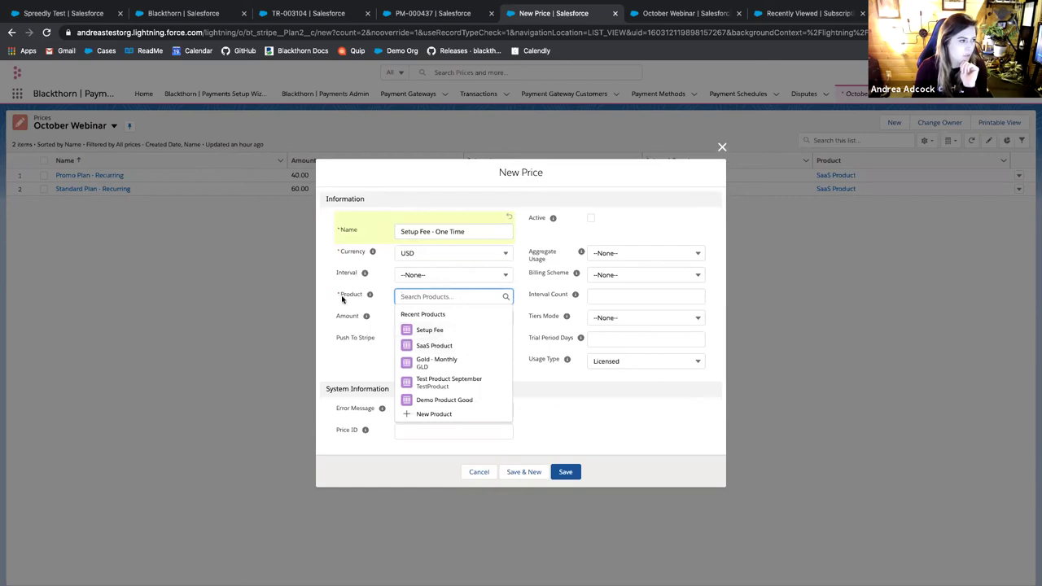
click(468, 332)
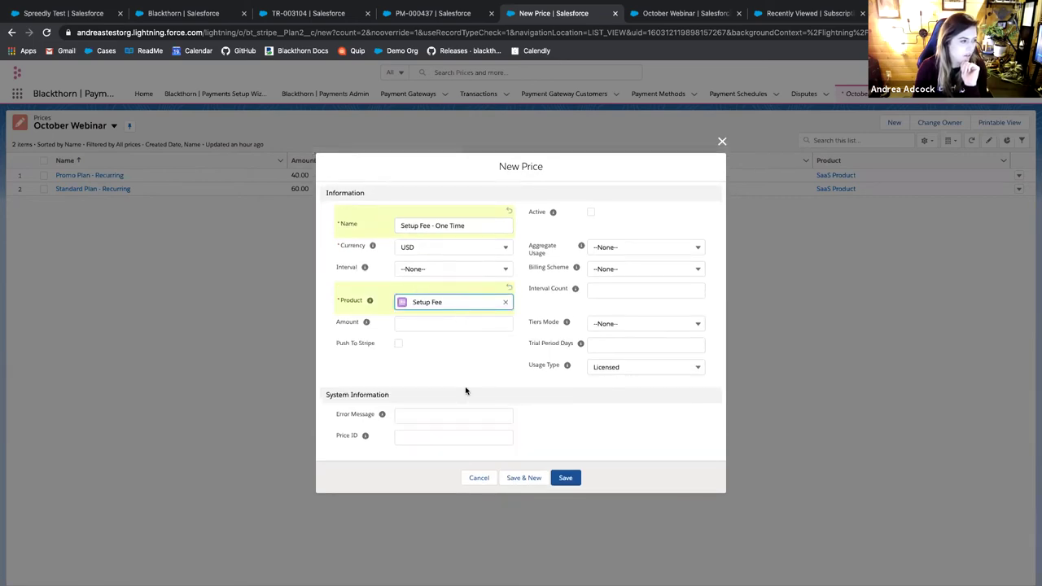
key(Tab)
text(100)
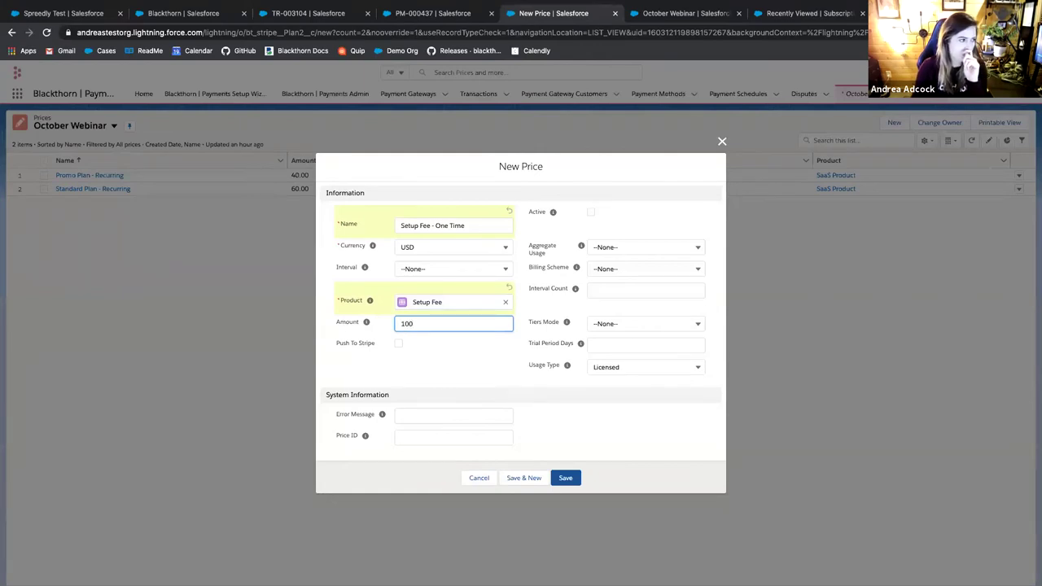
click(455, 355)
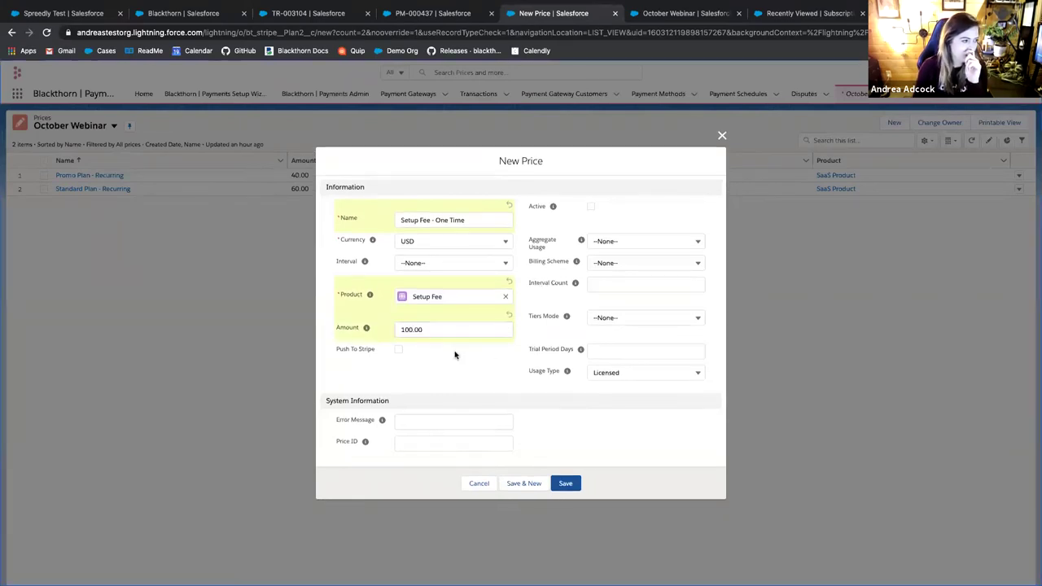
Enable Push To Stripe and Active for the new price and set its billing scheme to Per Unit.
click(398, 349)
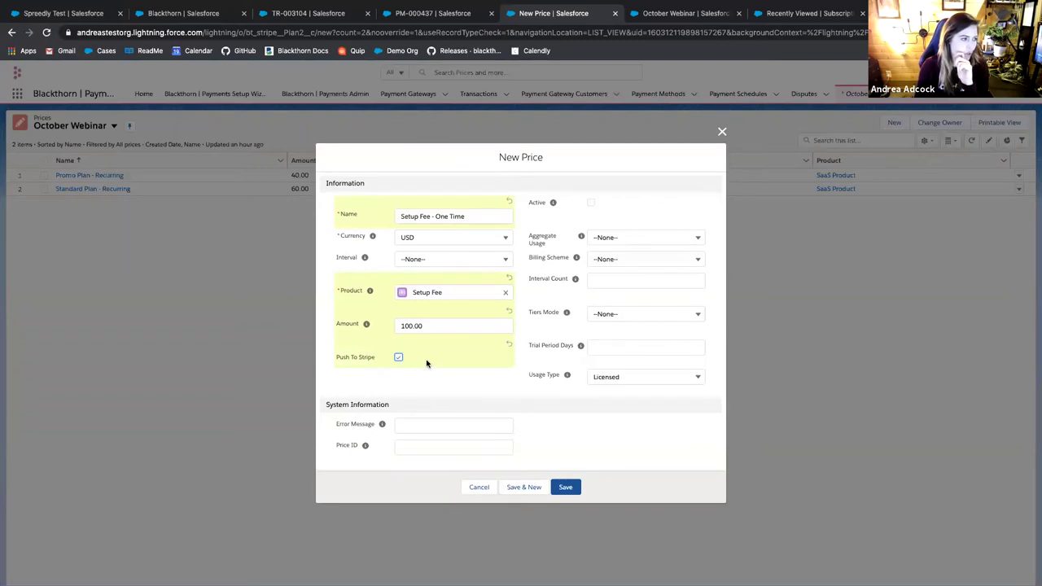
click(590, 205)
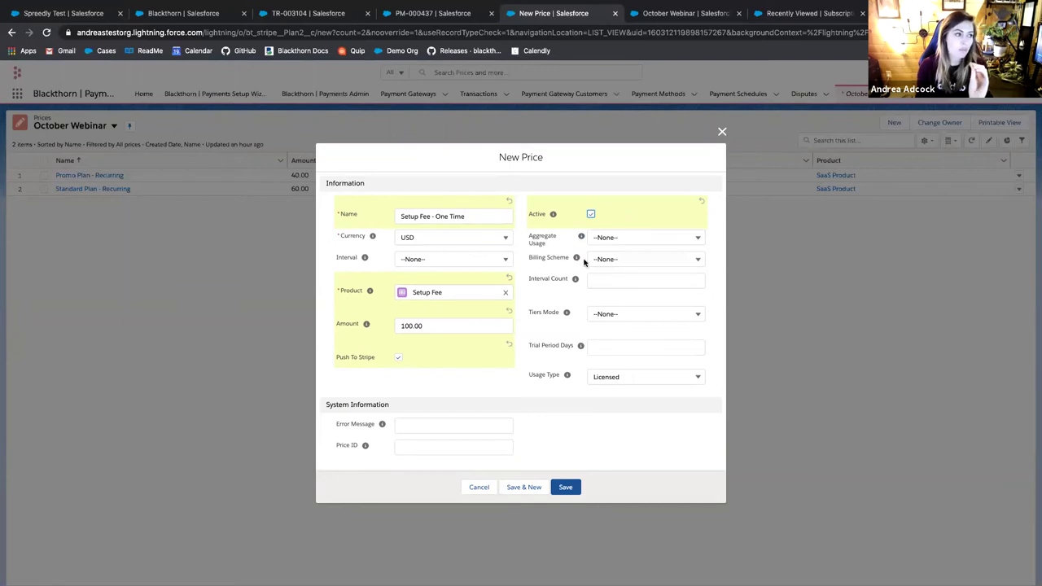
click(630, 259)
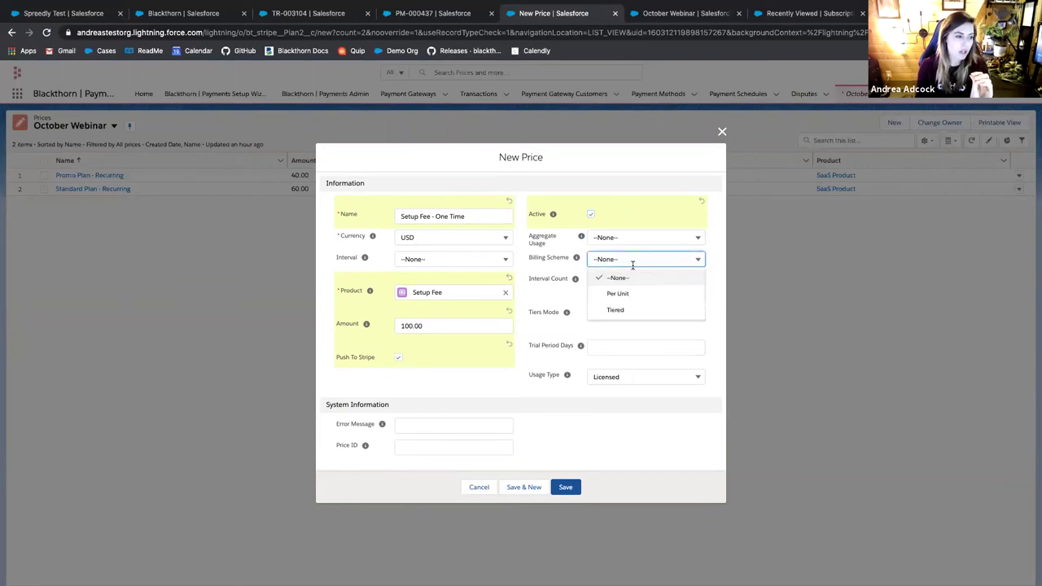
click(638, 293)
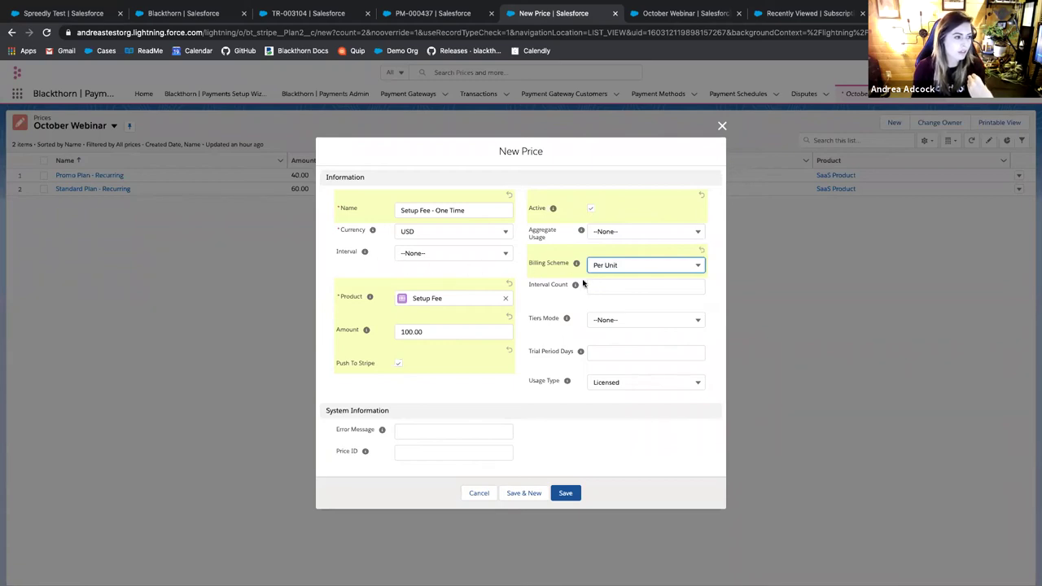
click(564, 309)
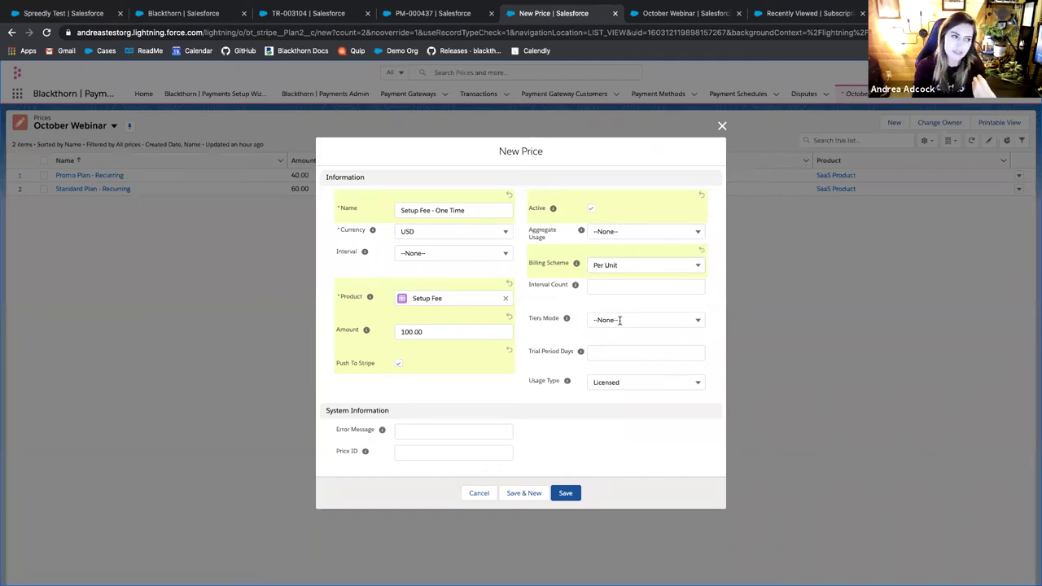
Keep the new price's usage type as Licensed, save the price and reload its record to check the Price ID.
mouse_move(581, 351)
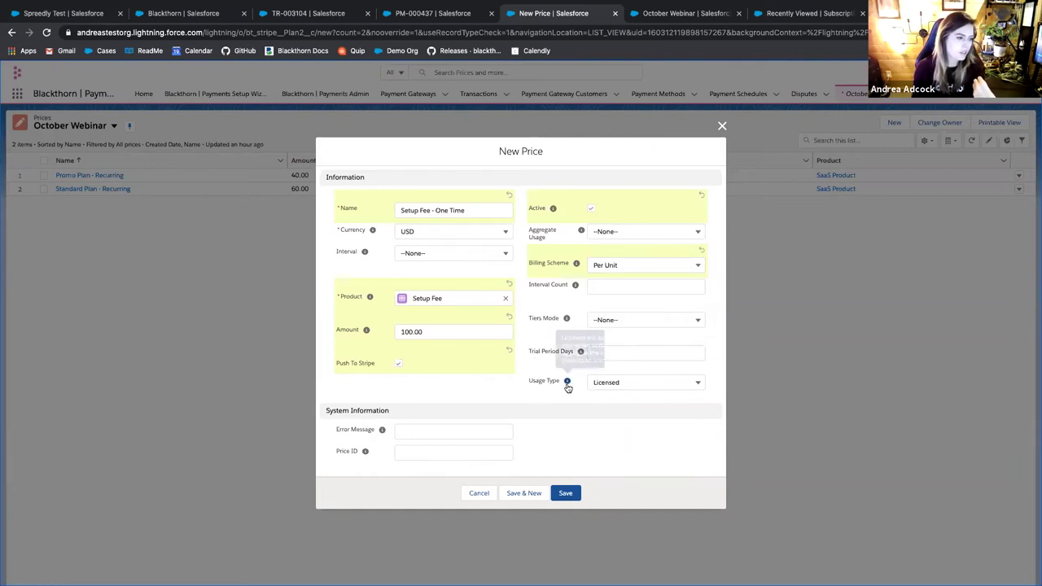
click(660, 382)
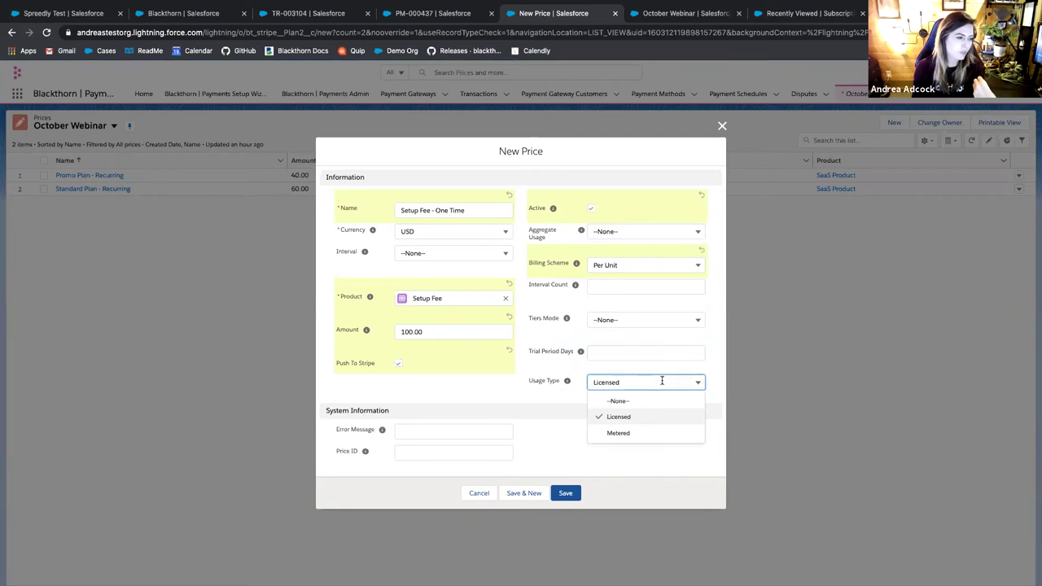
click(645, 417)
click(620, 414)
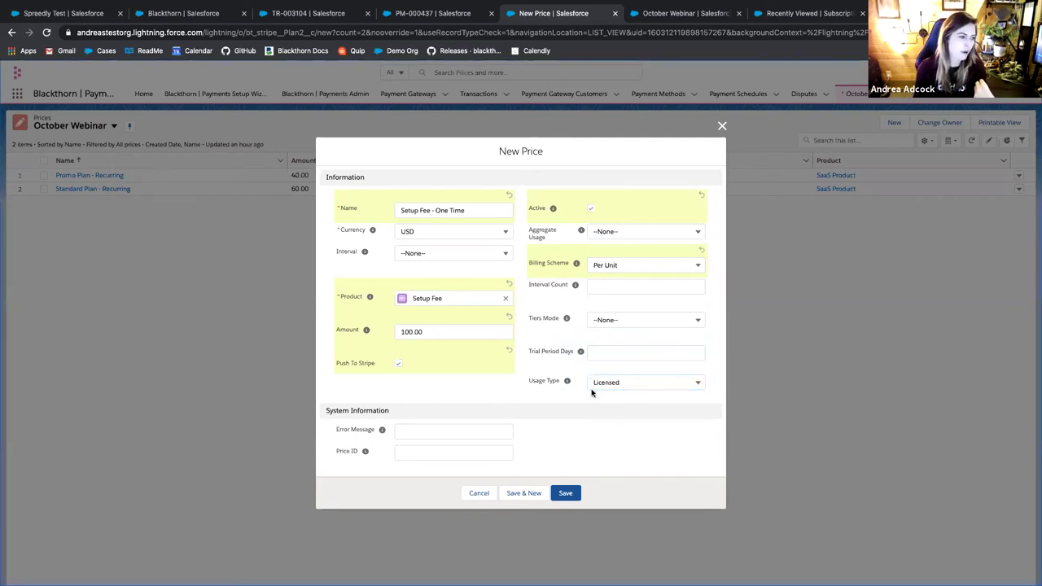
click(572, 492)
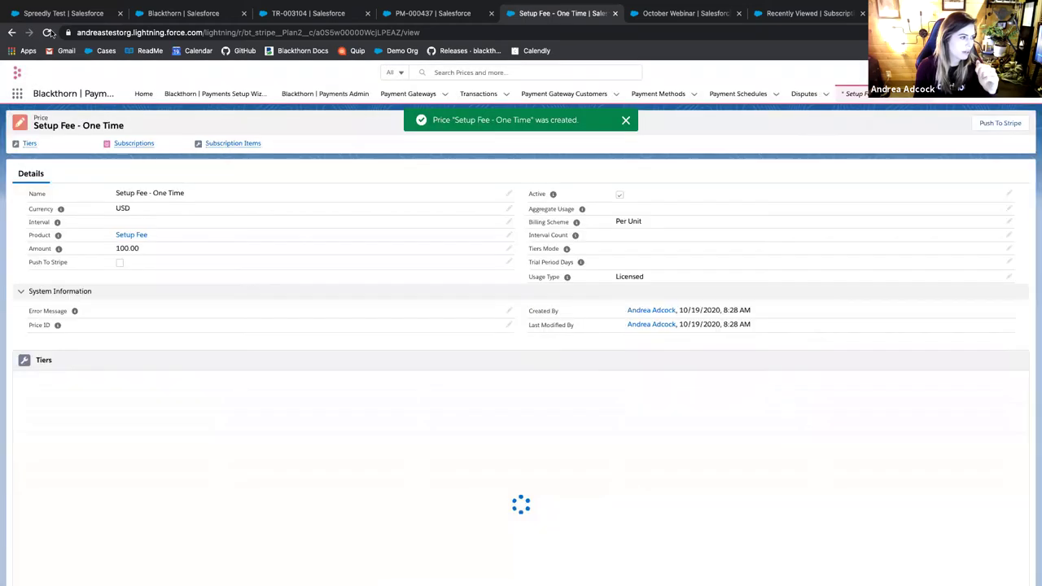
click(48, 33)
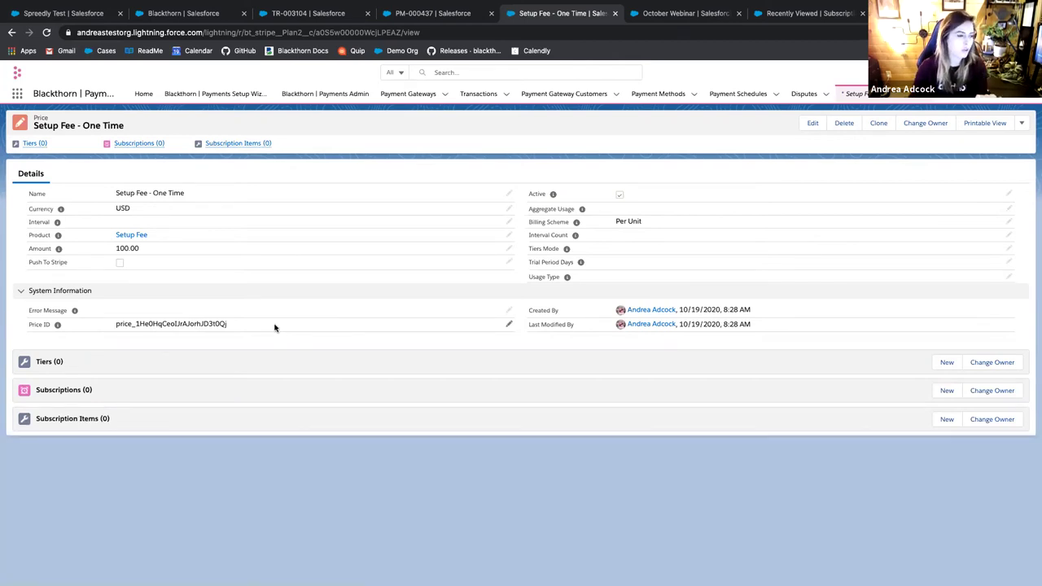
On the October Webinar opportunity, select the Setup Fee and SaaS Product as products to add from the Master Price Book.
click(660, 16)
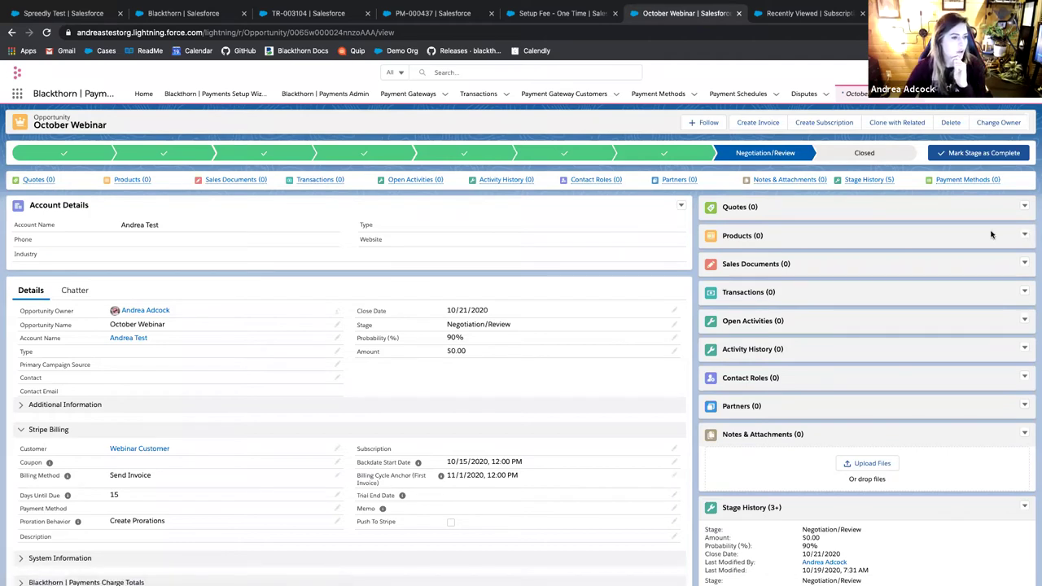
click(1024, 235)
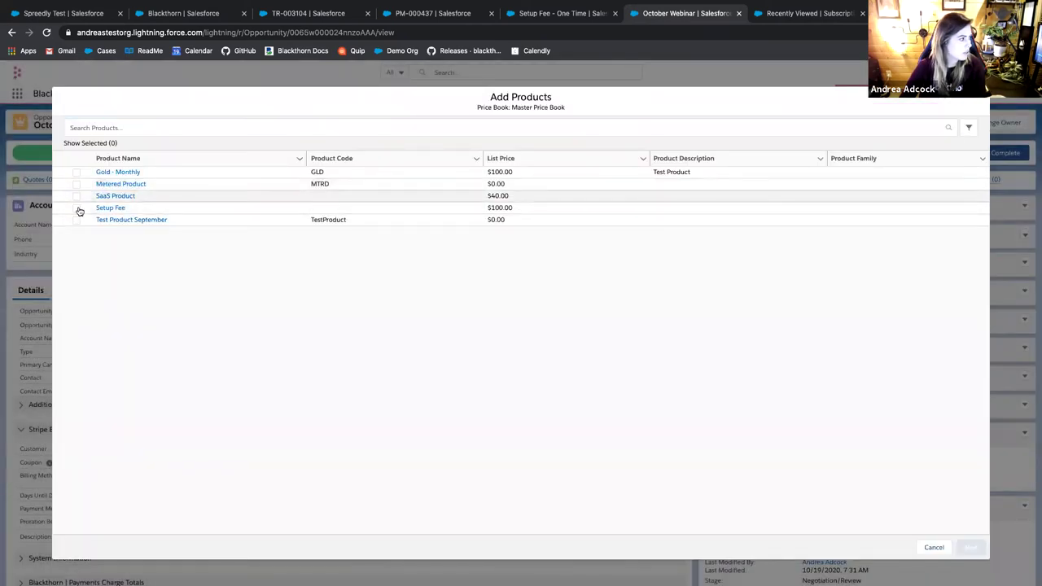
click(78, 209)
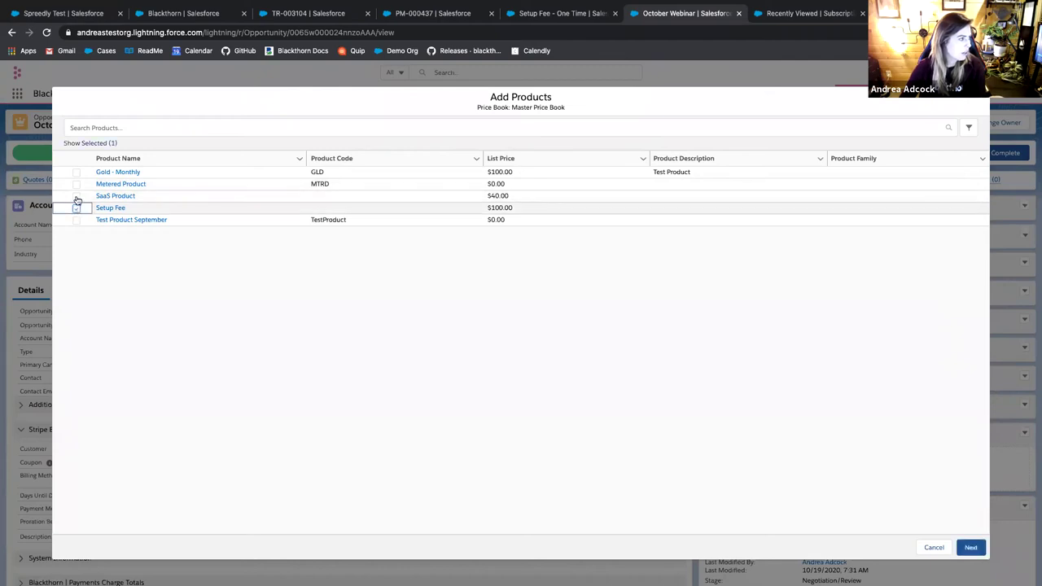
click(77, 197)
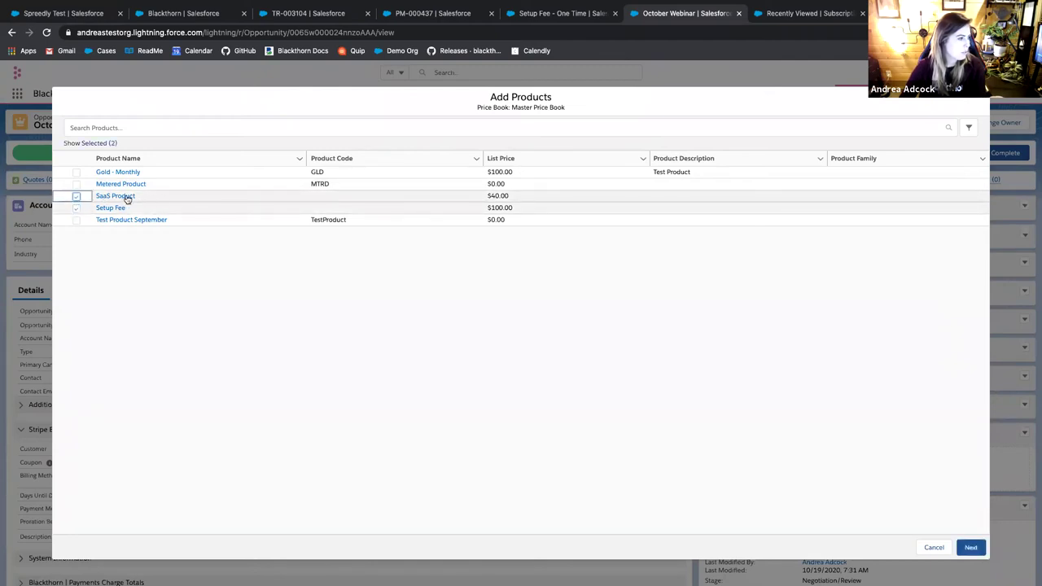
click(973, 547)
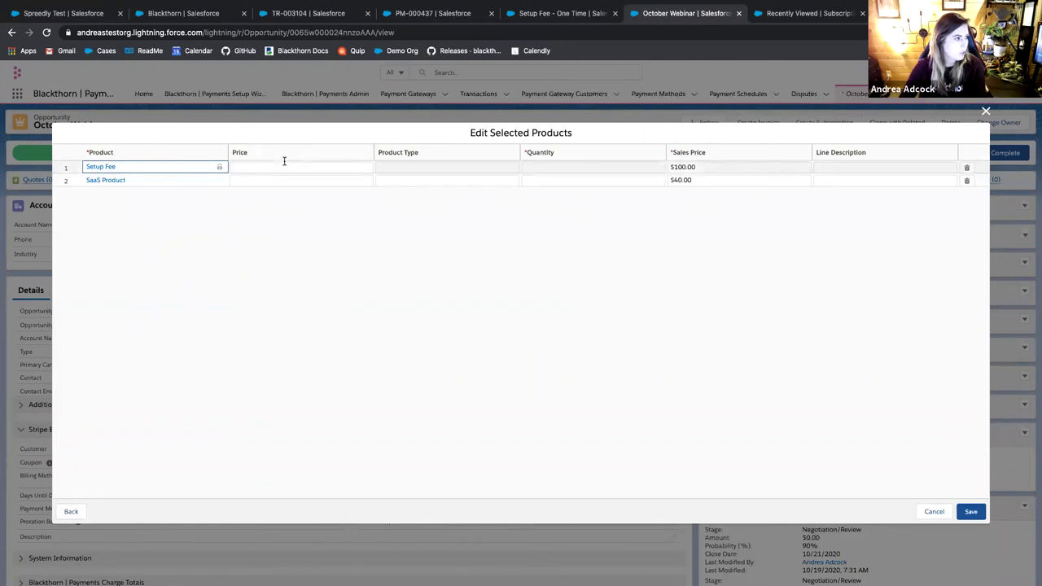
Assign the price Setup Fee - One Time to the Setup Fee and Standard Plan - Recurring to the SaaS Product.
click(286, 163)
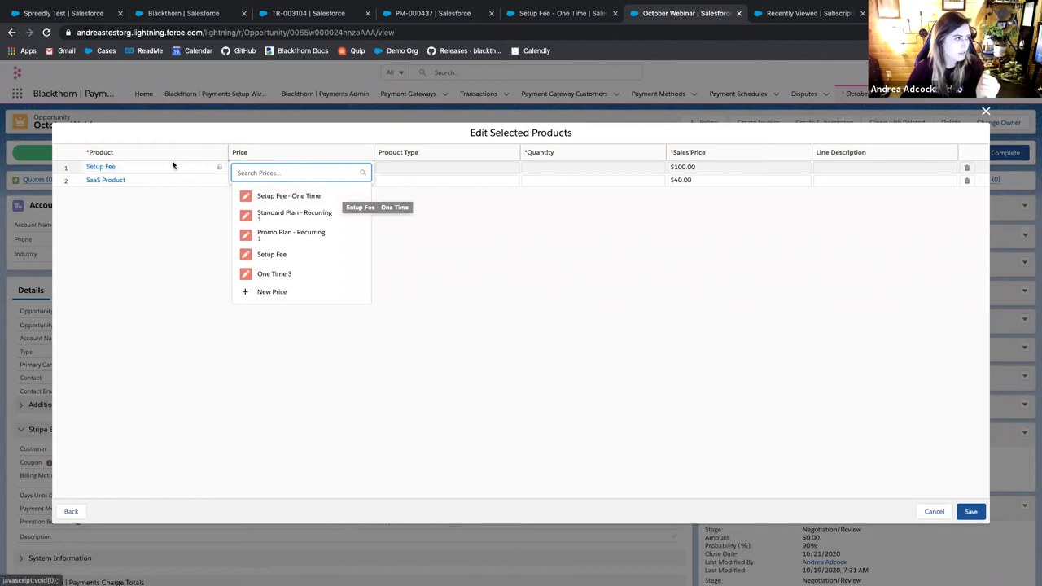
click(331, 198)
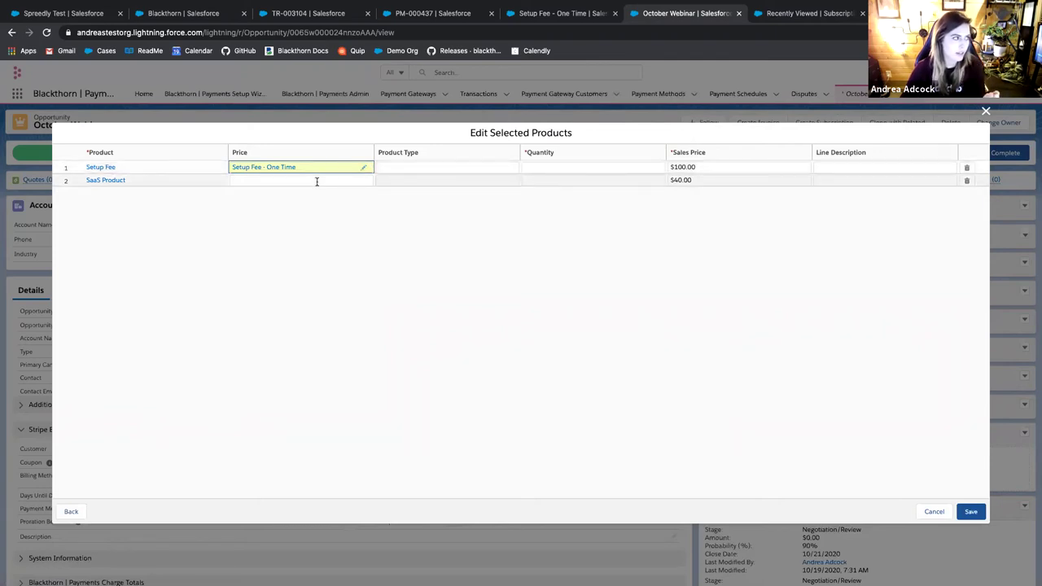
click(316, 181)
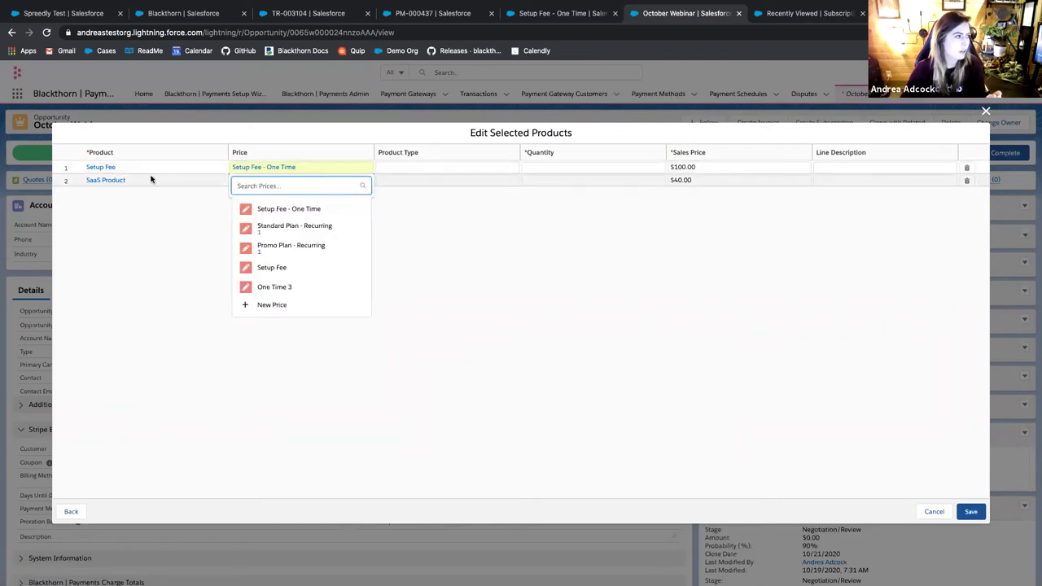
click(336, 234)
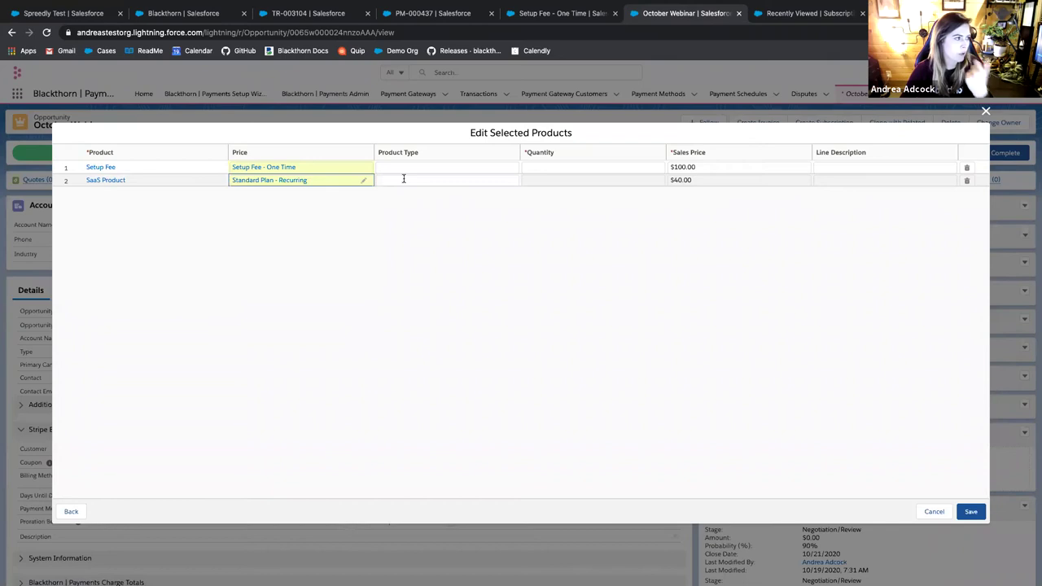
Set the product type to One-Time for the Setup Fee and to Plan for the SaaS Product.
click(453, 166)
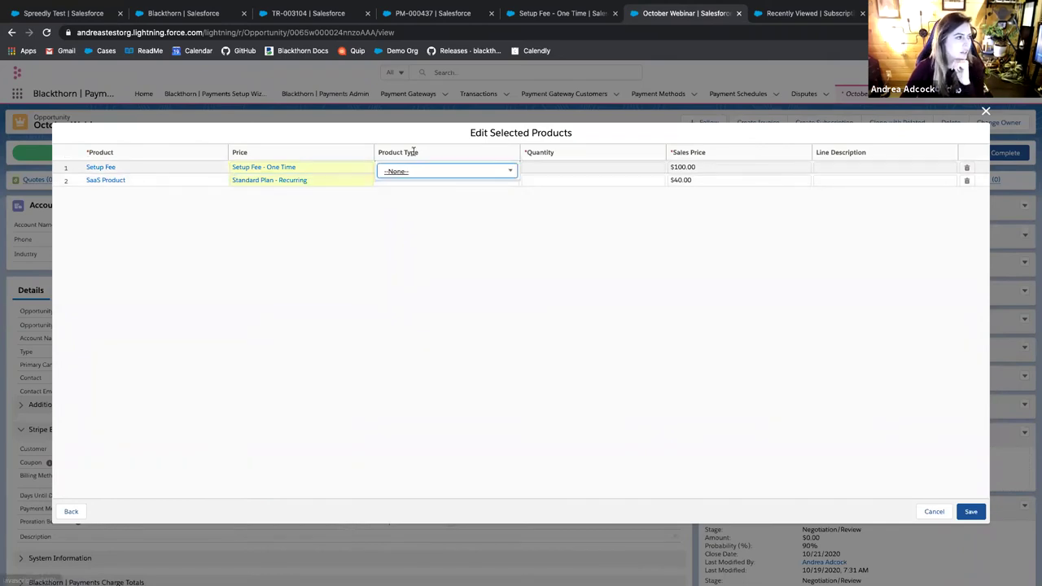
click(448, 171)
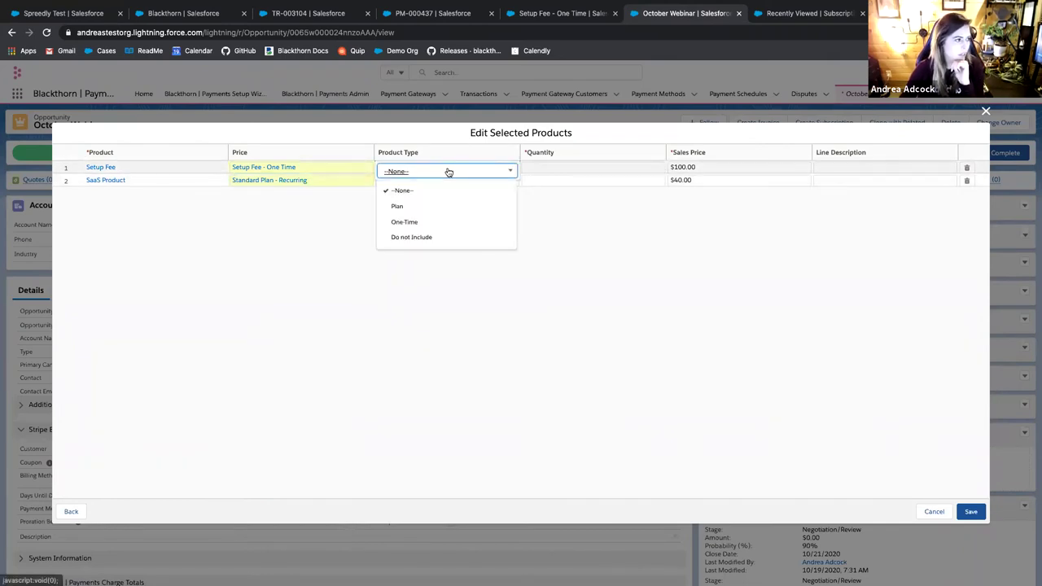
click(441, 224)
click(428, 184)
click(428, 185)
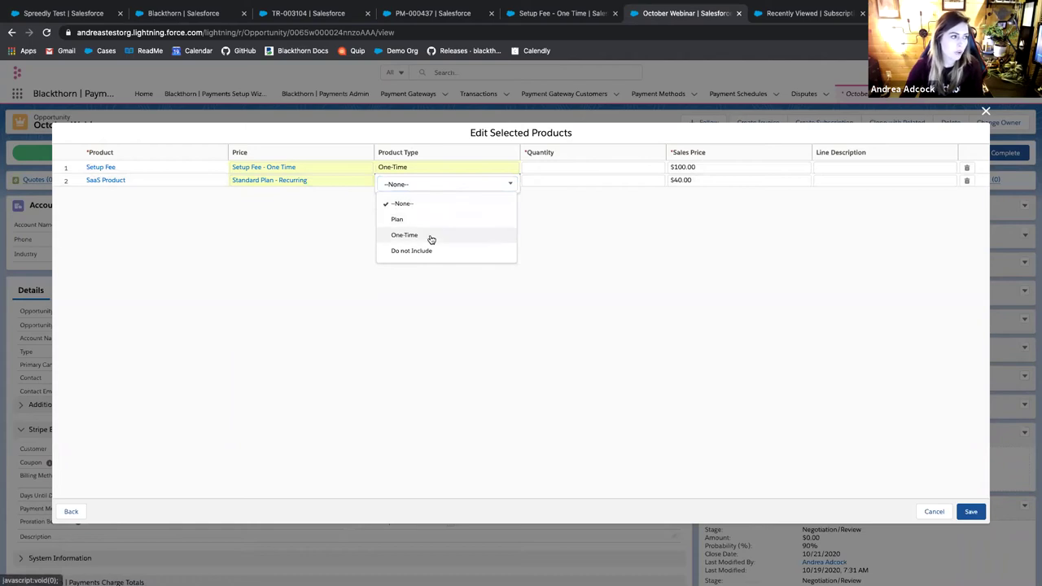
click(421, 219)
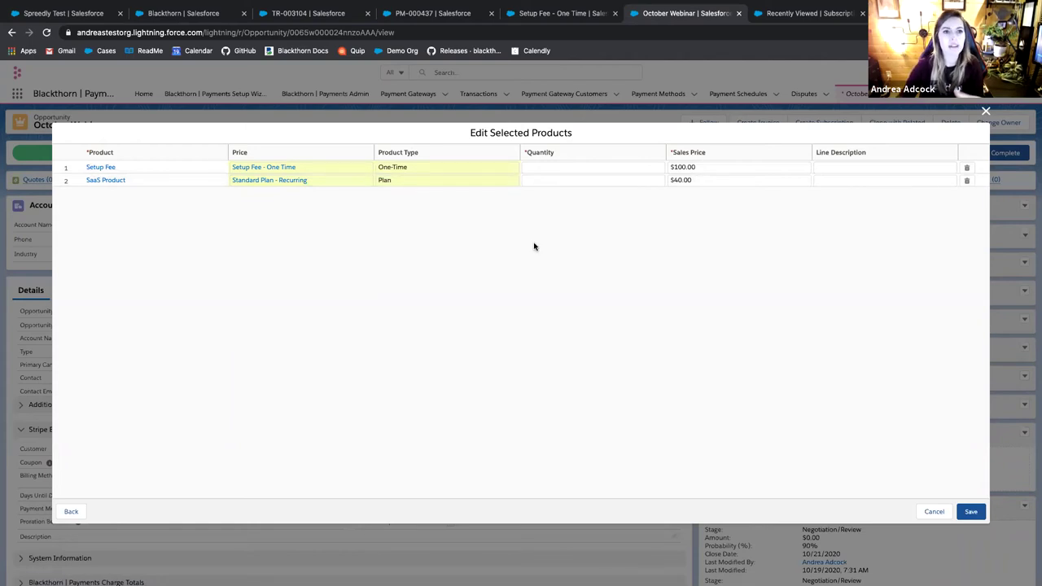
Set the quantity of both selected products to 1 and save them to the opportunity.
click(545, 167)
text(1)
click(594, 192)
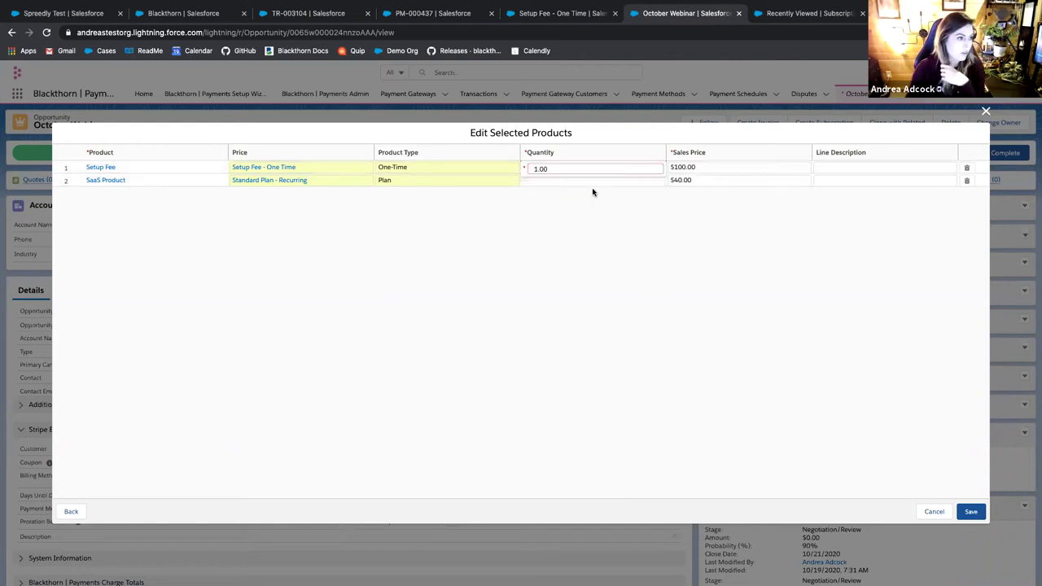
click(575, 180)
text(1)
click(762, 227)
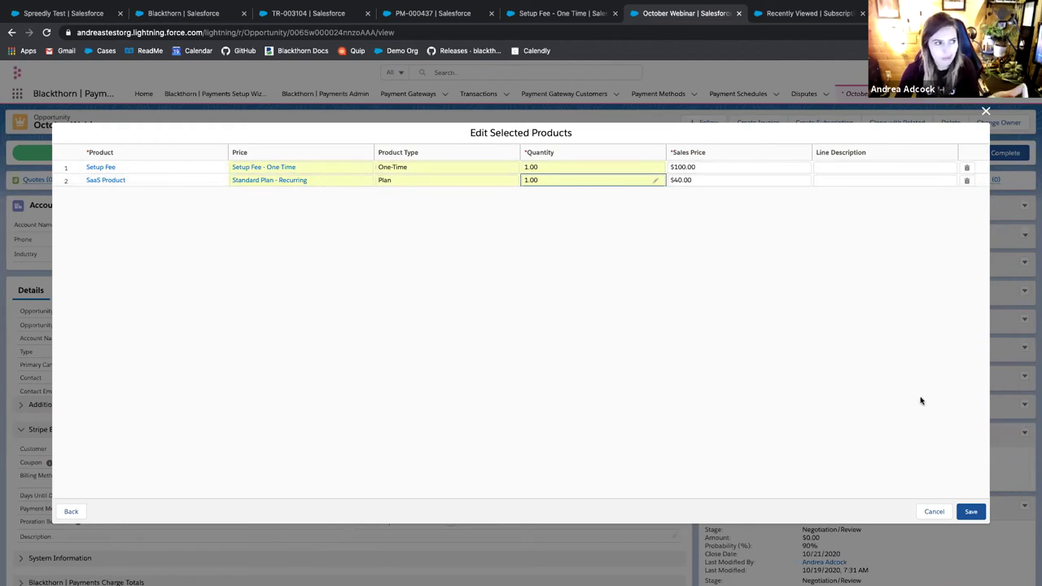
click(971, 512)
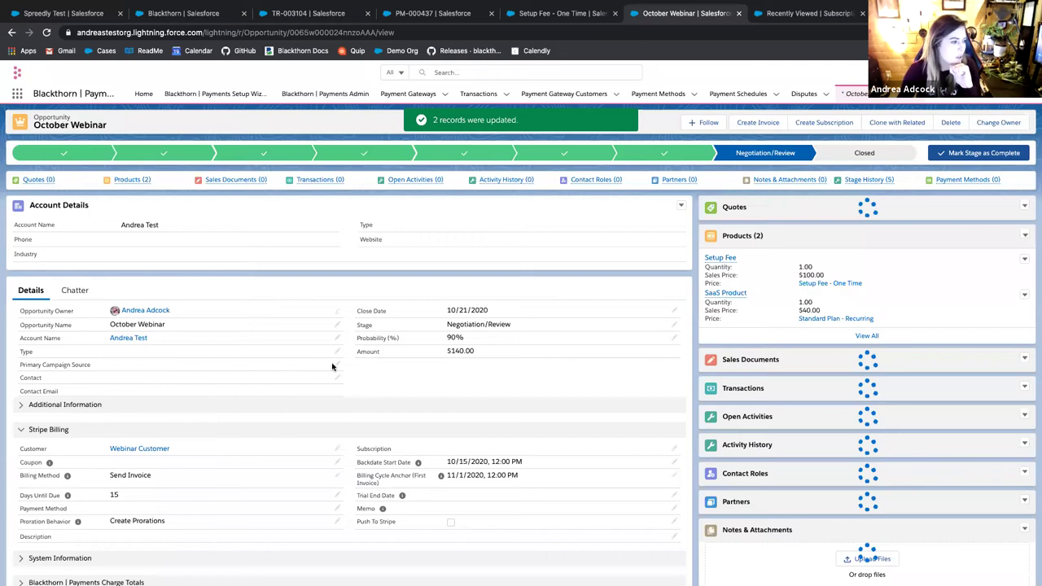
Review the opportunity's Stripe Billing fields, especially Proration Behavior, Backdate Start Date and Billing Cycle Anchor.
scroll(332, 366, down, 1)
scroll(332, 366, down, 1)
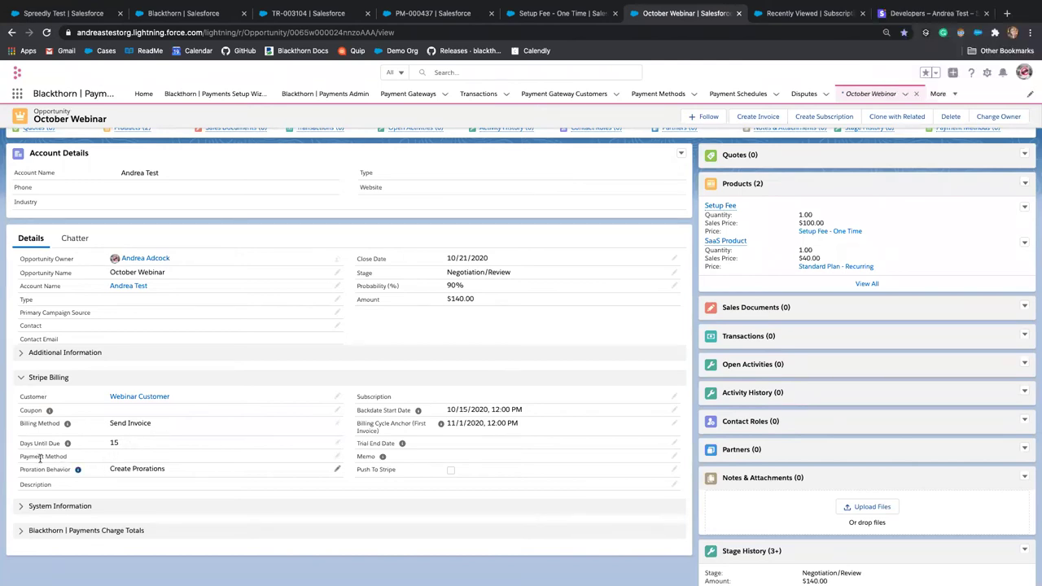
drag(20, 469, 70, 469)
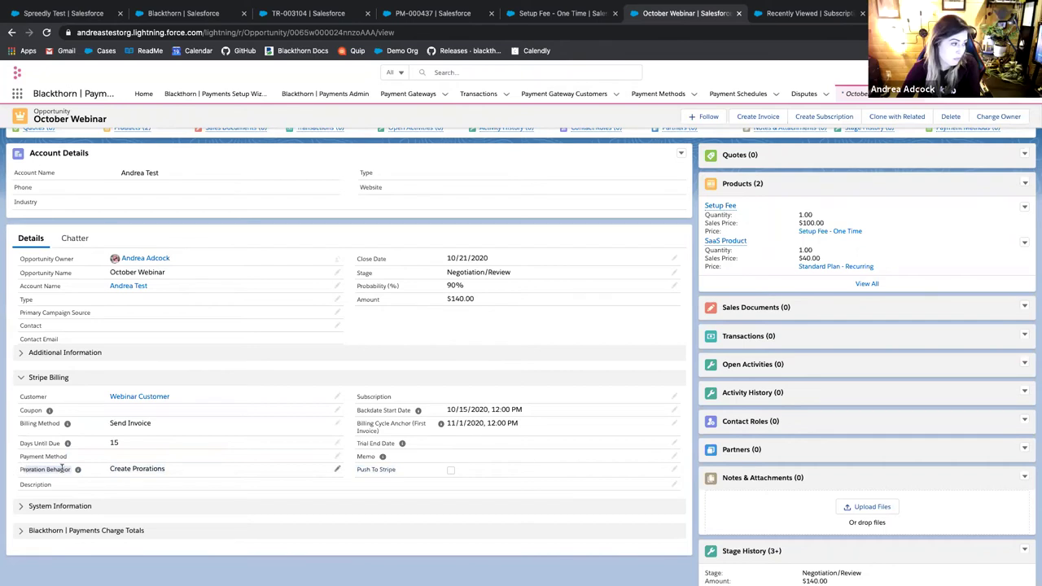
click(198, 470)
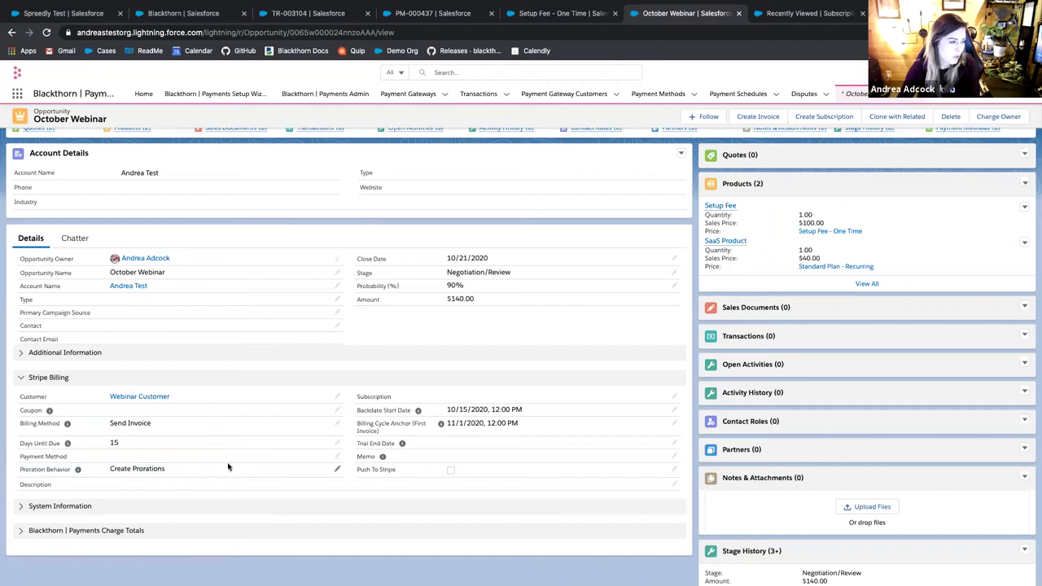
drag(171, 470, 109, 470)
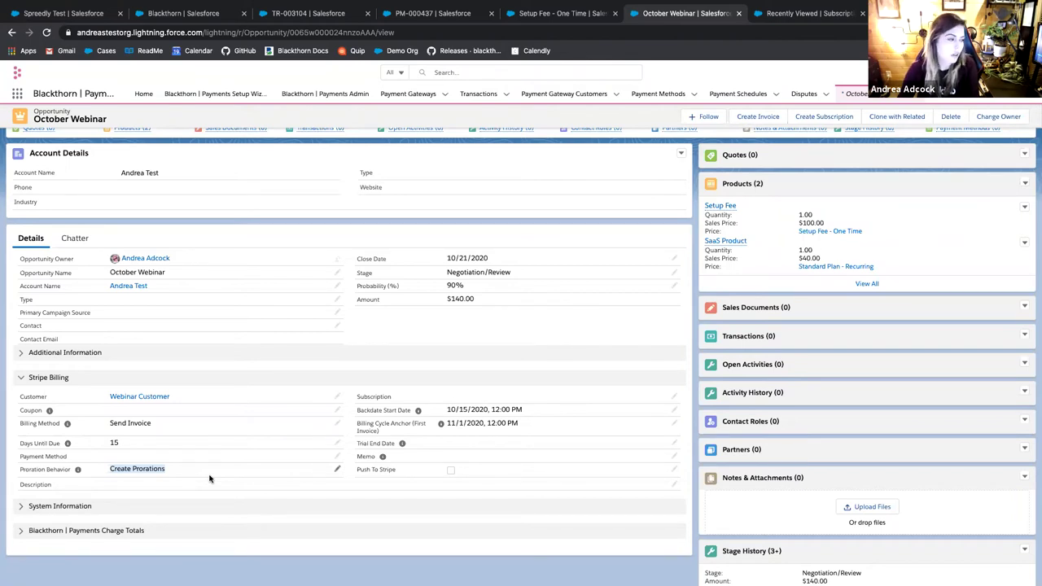
click(103, 470)
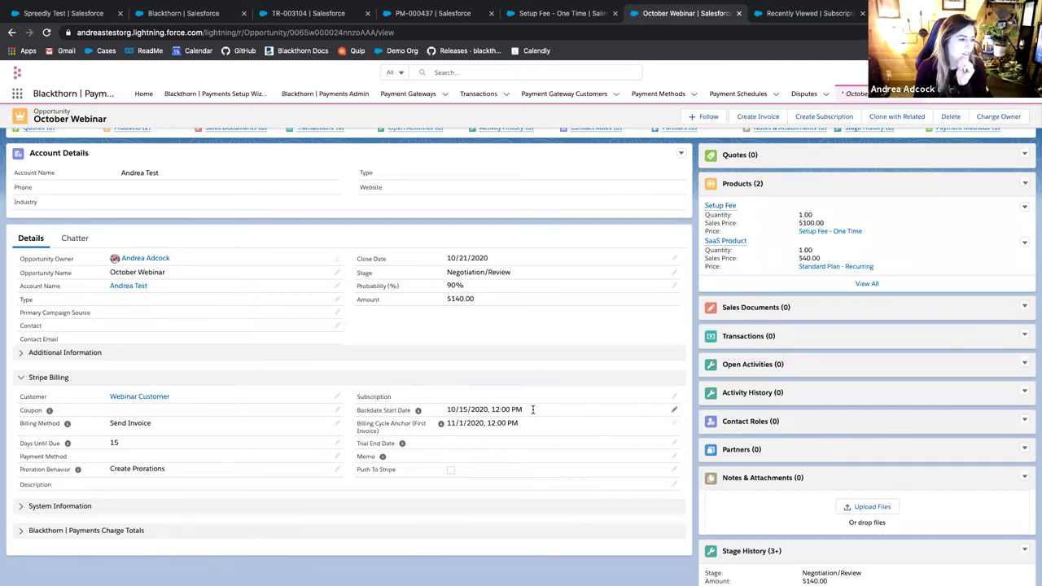
triple_click(480, 409)
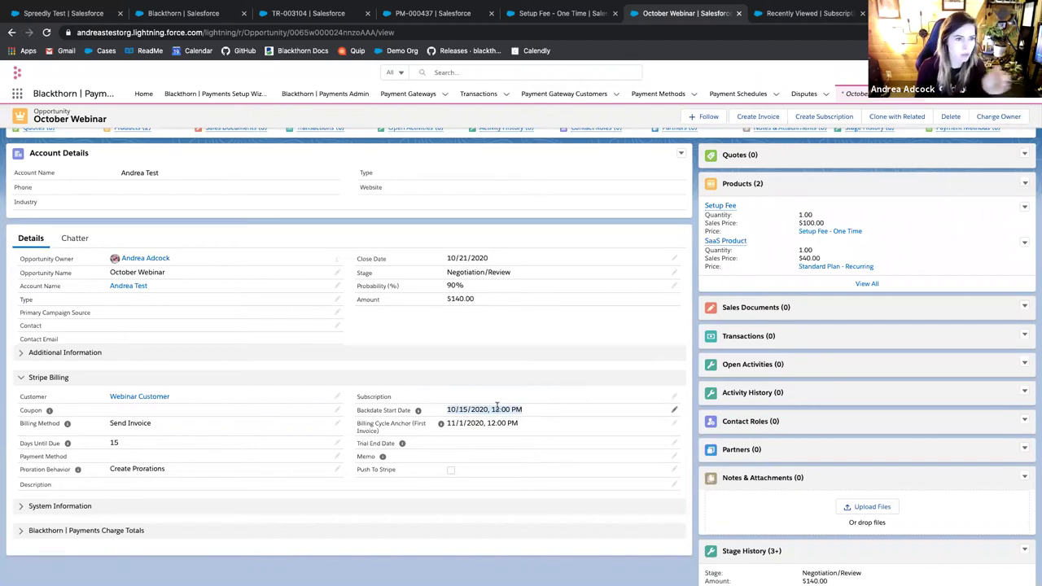
drag(388, 434, 356, 429)
triple_click(358, 424)
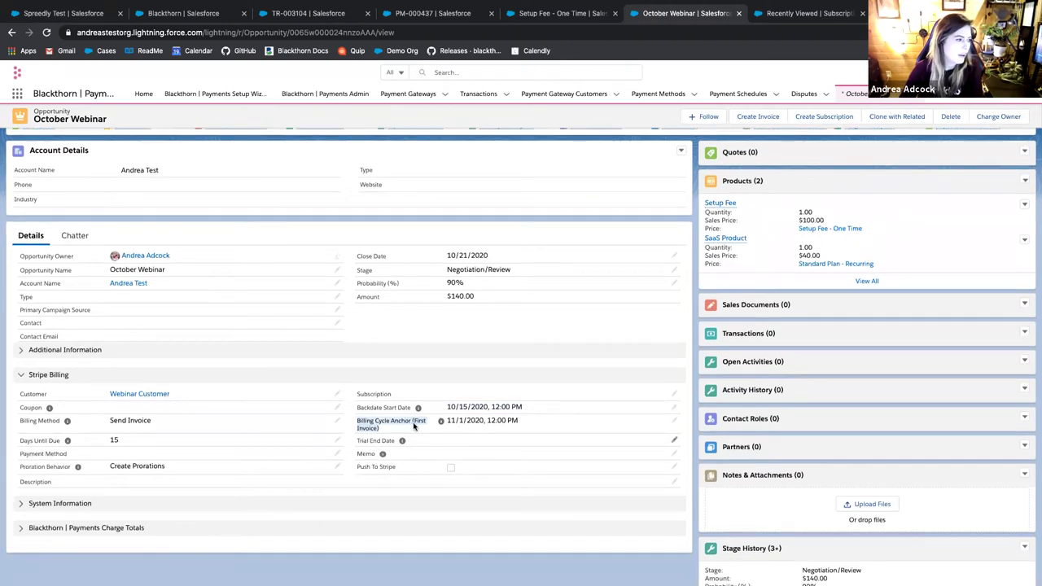
scroll(461, 419, down, 1)
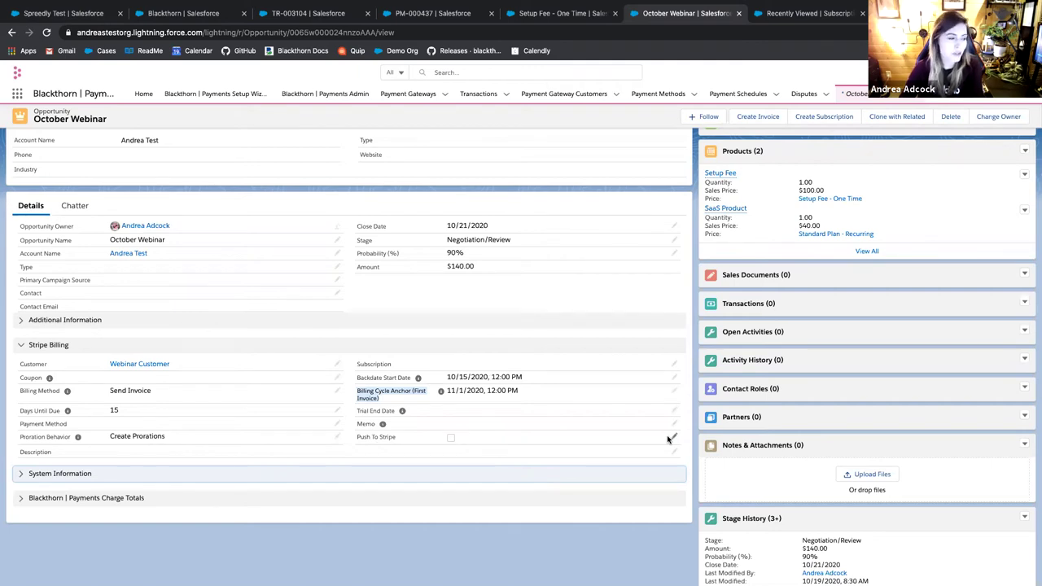
Create a subscription from the October Webinar opportunity, return to the record and preview the subscription linked under Stripe Billing.
scroll(659, 437, up, 5)
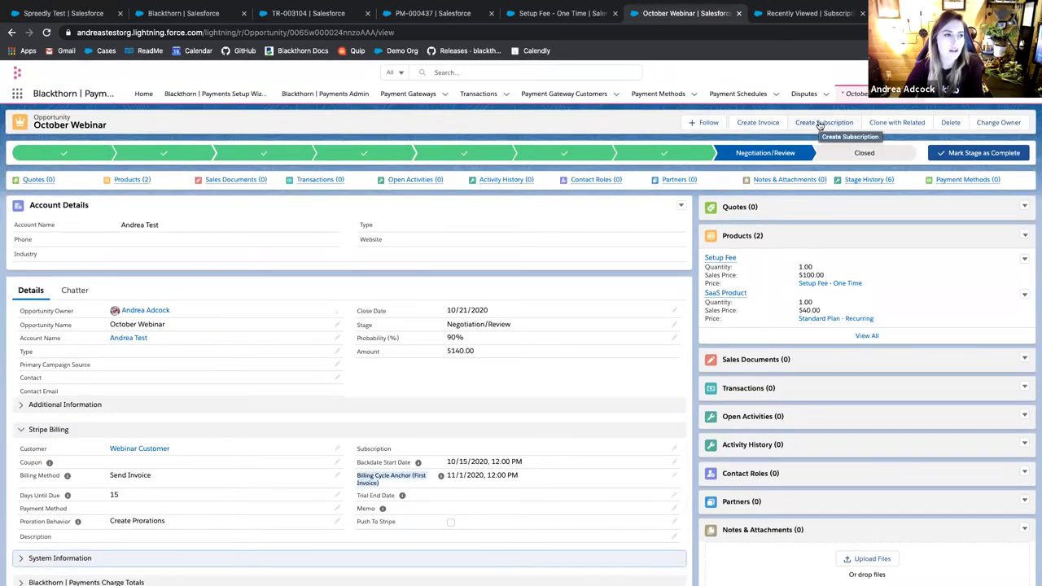
click(820, 124)
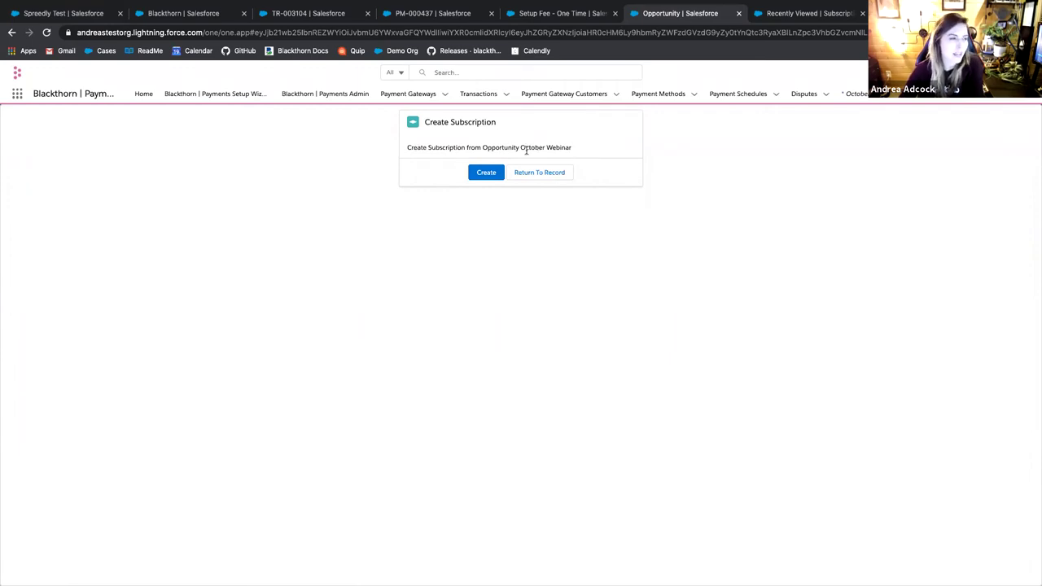
click(487, 174)
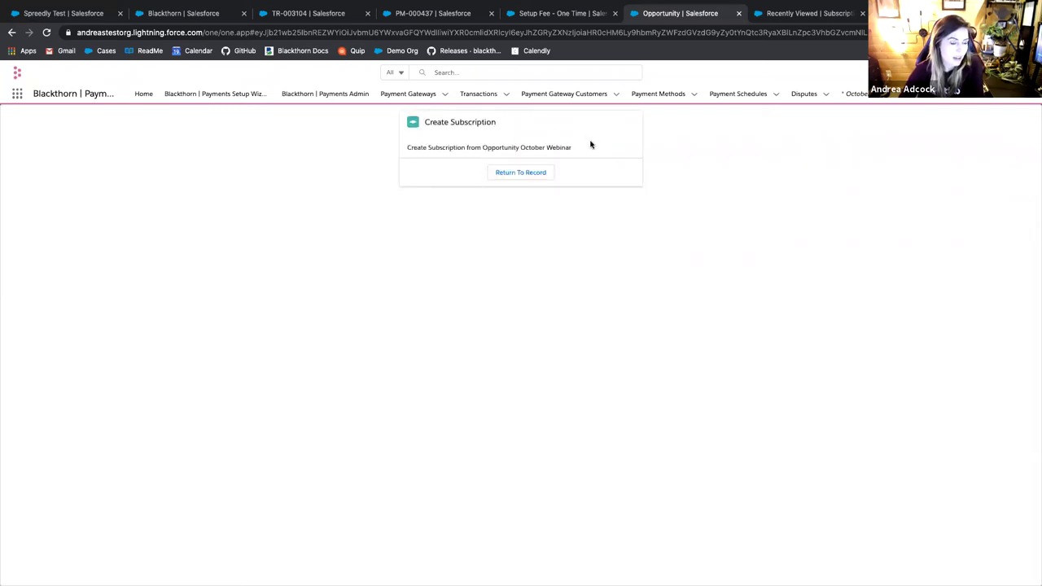
click(525, 173)
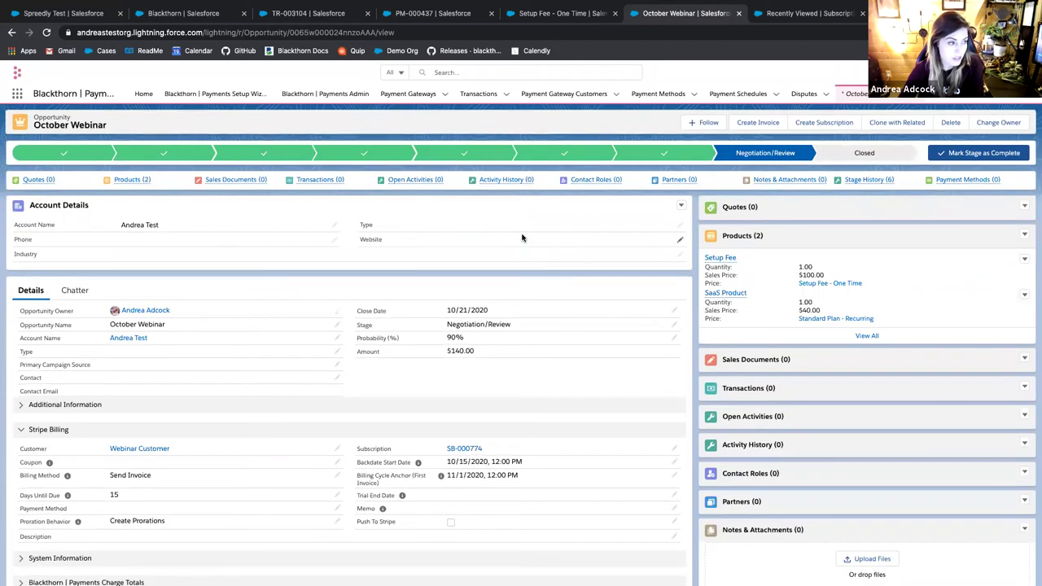
scroll(522, 238, down, 2)
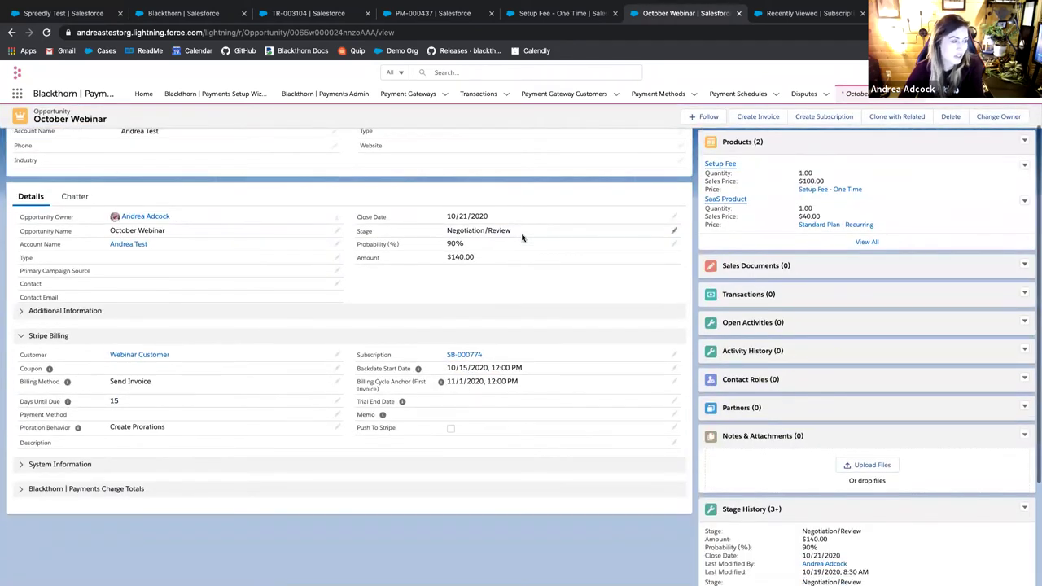
mouse_move(469, 353)
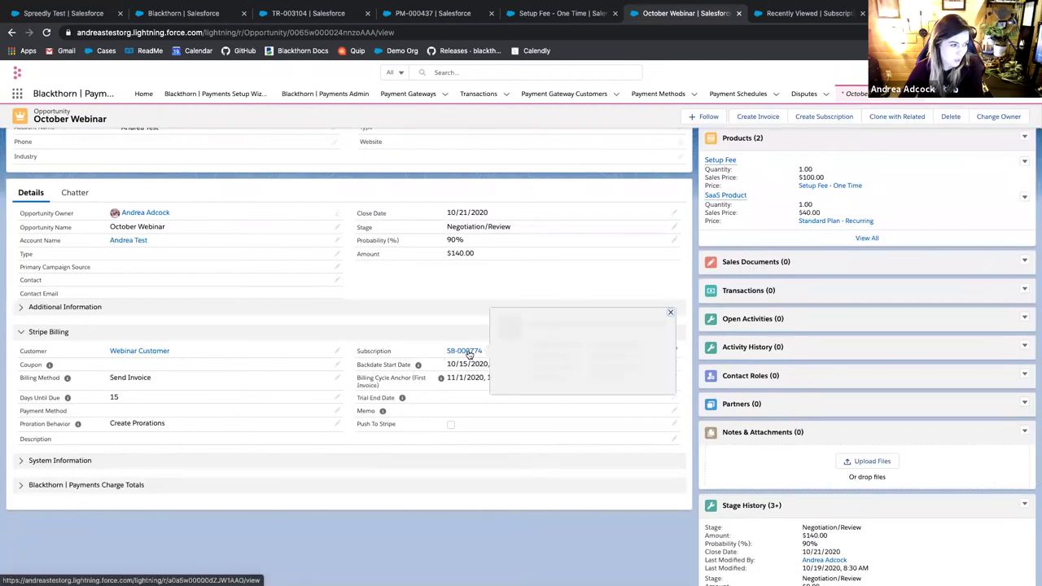
Open the subscription linked to the October Webinar opportunity and review its details, dates, system information and related records.
click(467, 352)
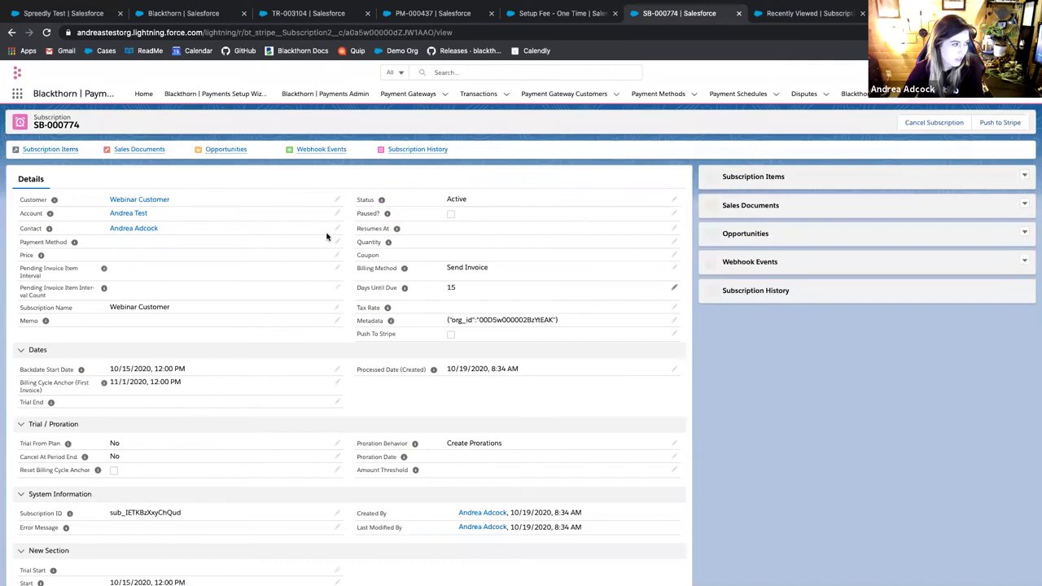
scroll(532, 375, down, 2)
scroll(532, 375, down, 2)
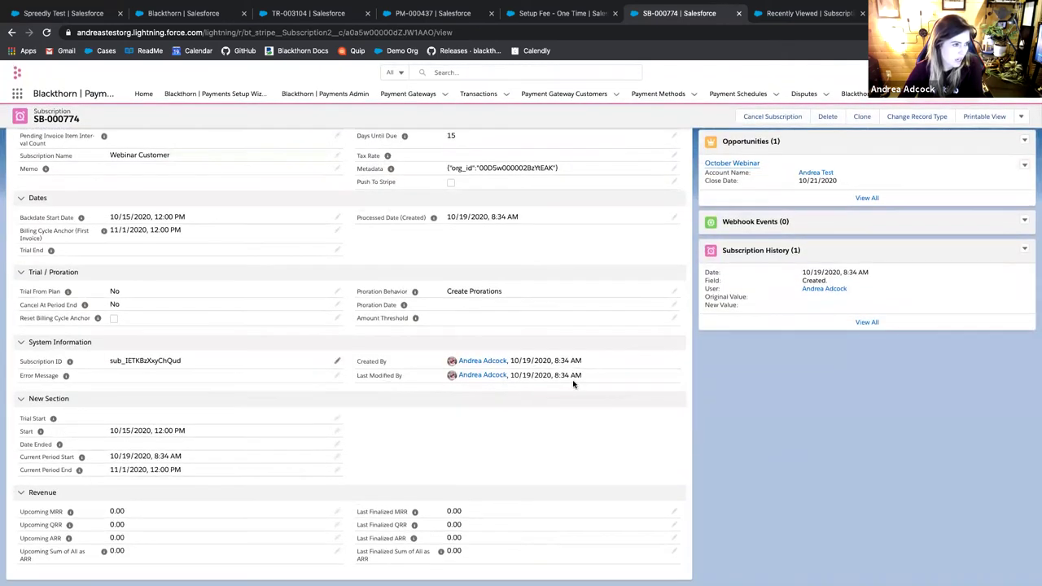
scroll(573, 384, up, 1)
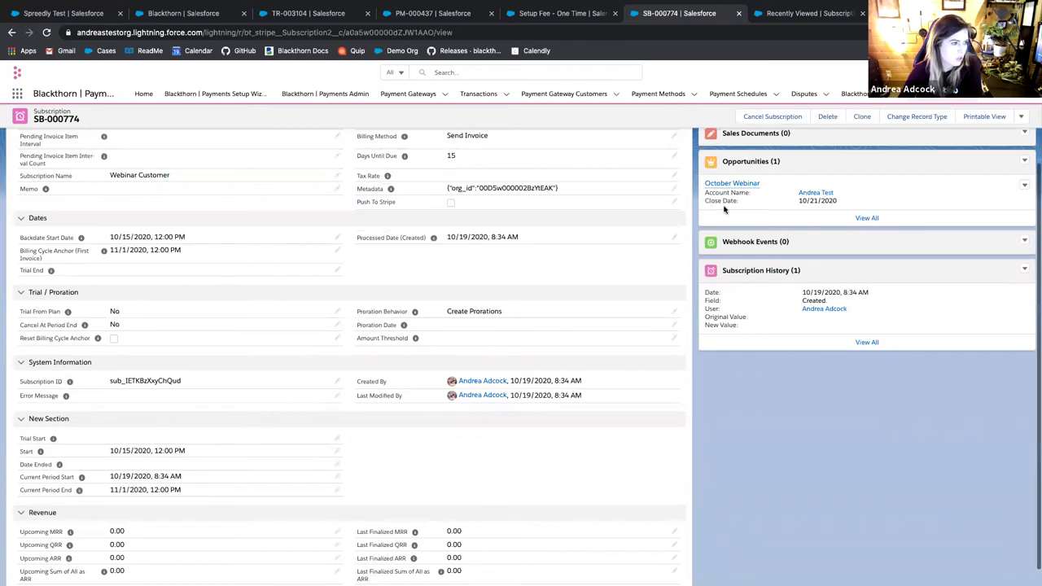
scroll(755, 184, up, 1)
scroll(730, 203, up, 3)
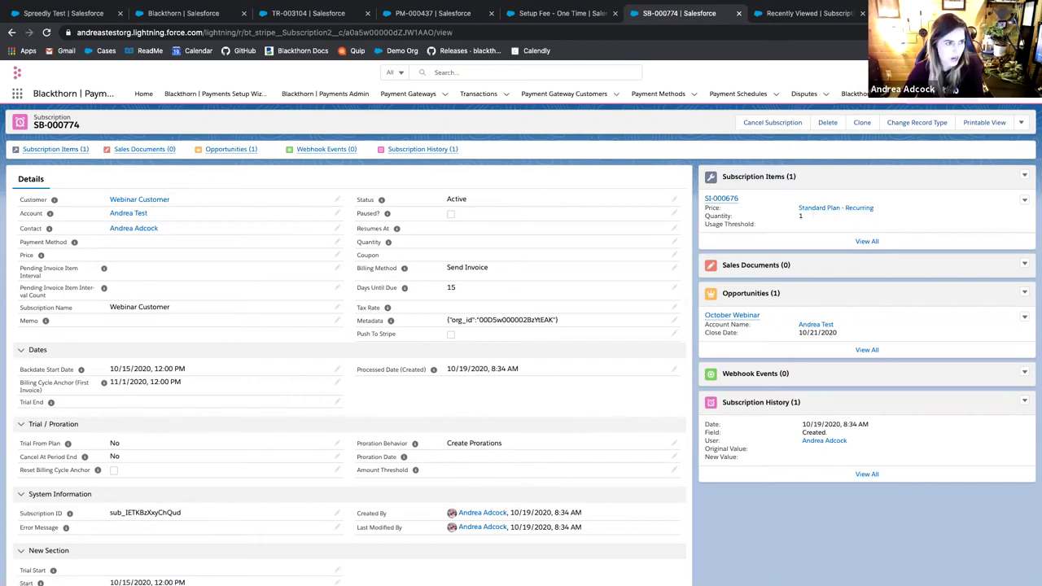
Switch to the Stripe dashboard and open the newest SaaS Product subscription from the customers' subscriptions list.
click(145, 512)
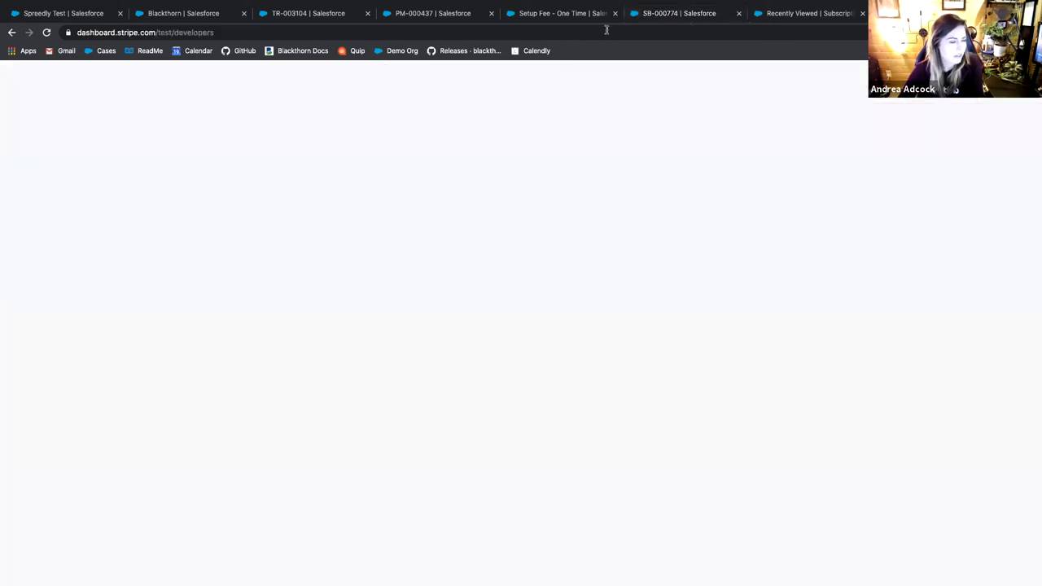
scroll(116, 261, down, 1)
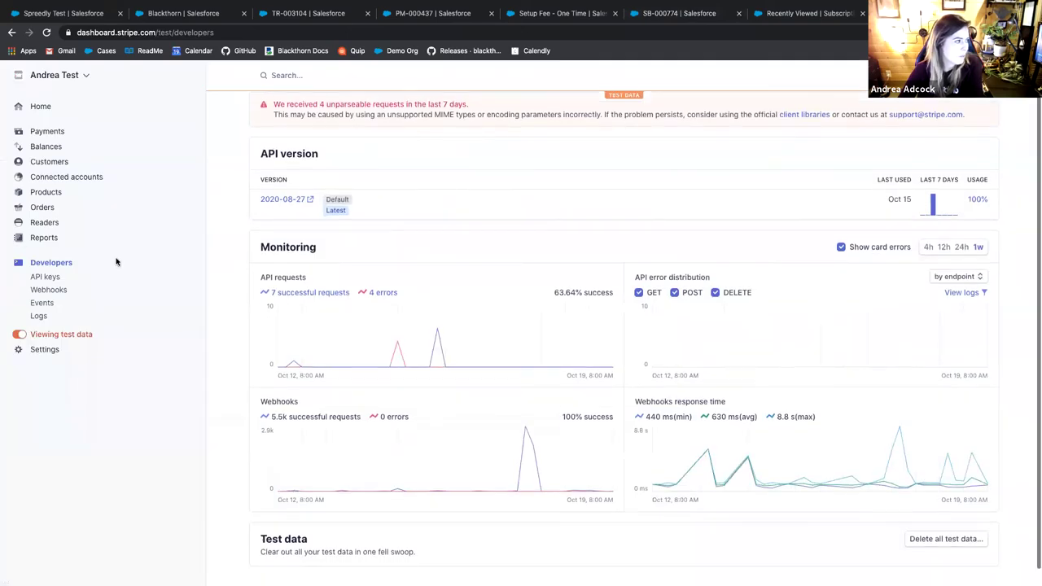
scroll(94, 162, down, 1)
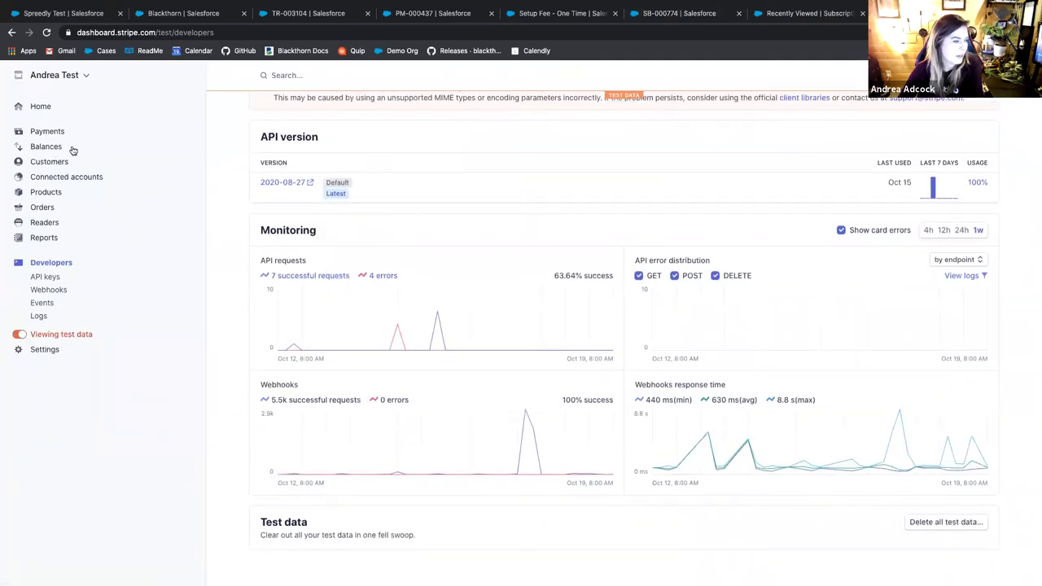
click(60, 162)
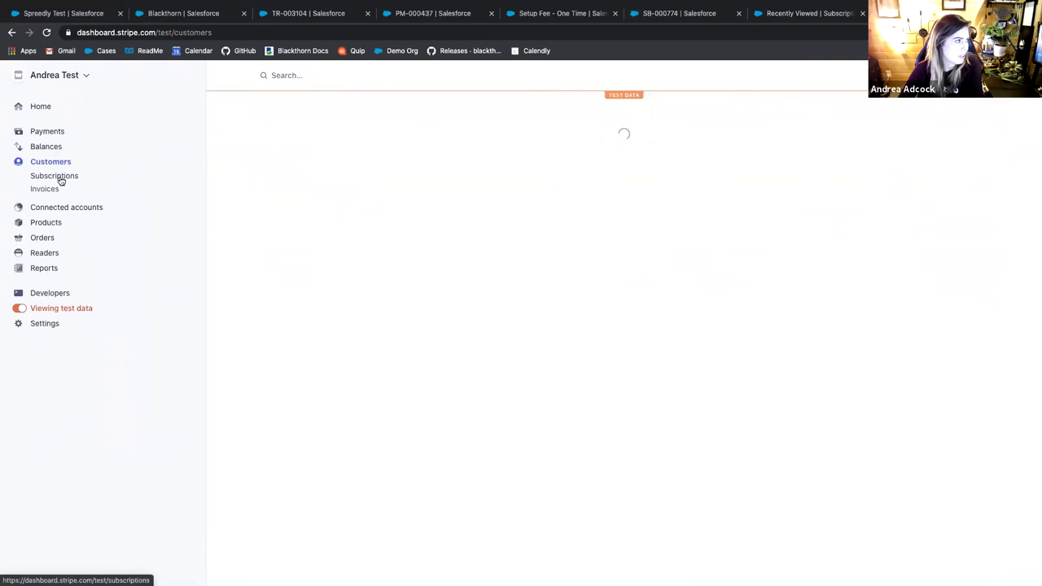
click(61, 180)
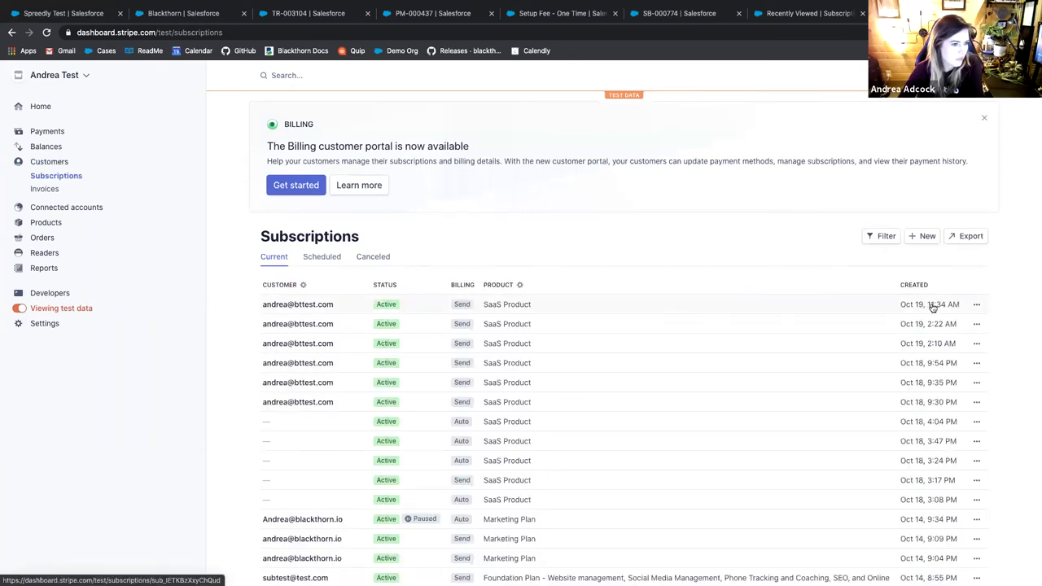
click(834, 309)
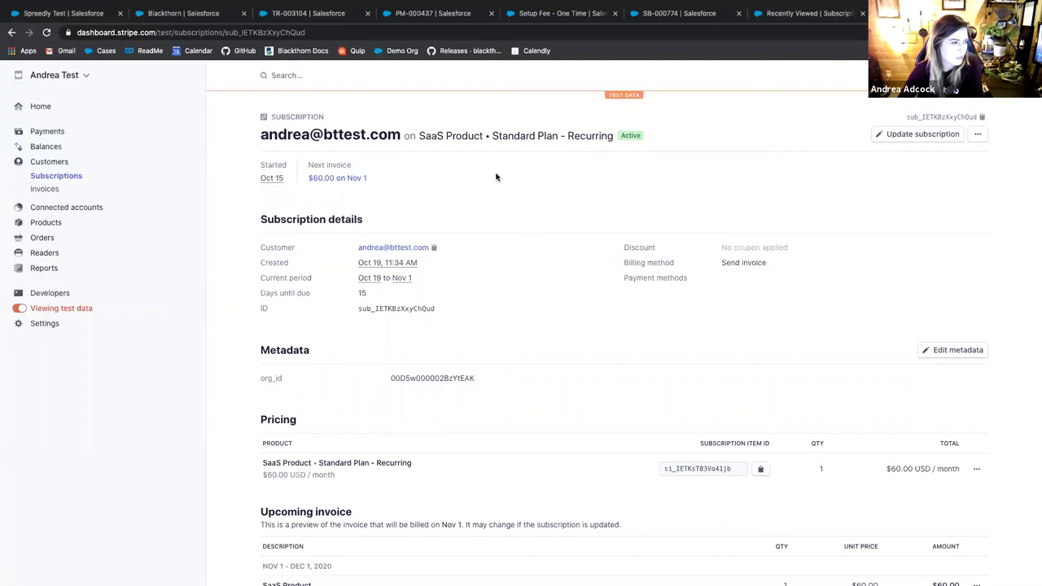
Review the Stripe subscription's pricing, upcoming invoice and the scheduled status of its existing invoice.
scroll(495, 175, down, 2)
scroll(494, 175, down, 5)
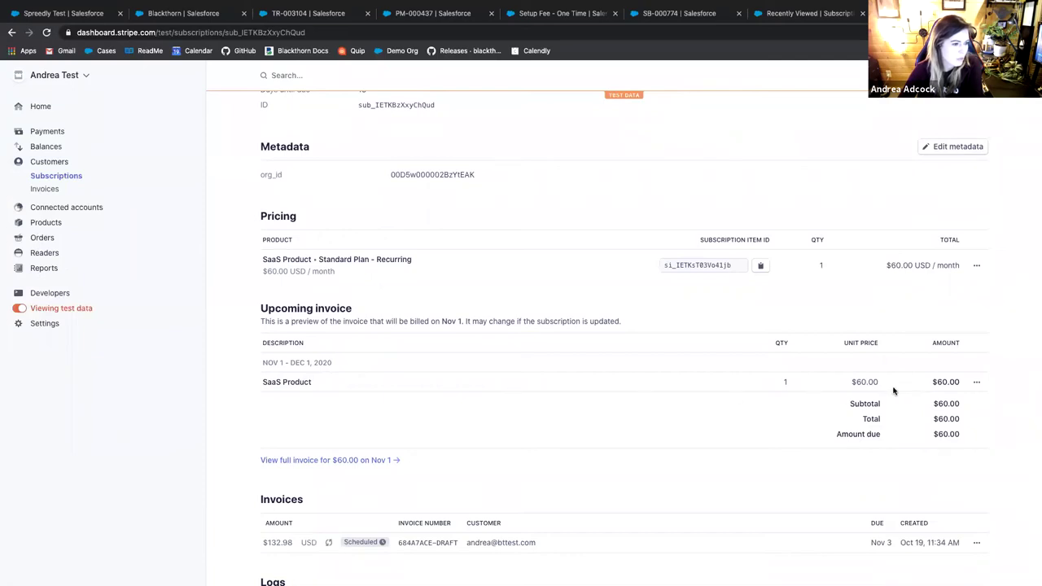
scroll(398, 380, down, 1)
scroll(398, 380, down, 2)
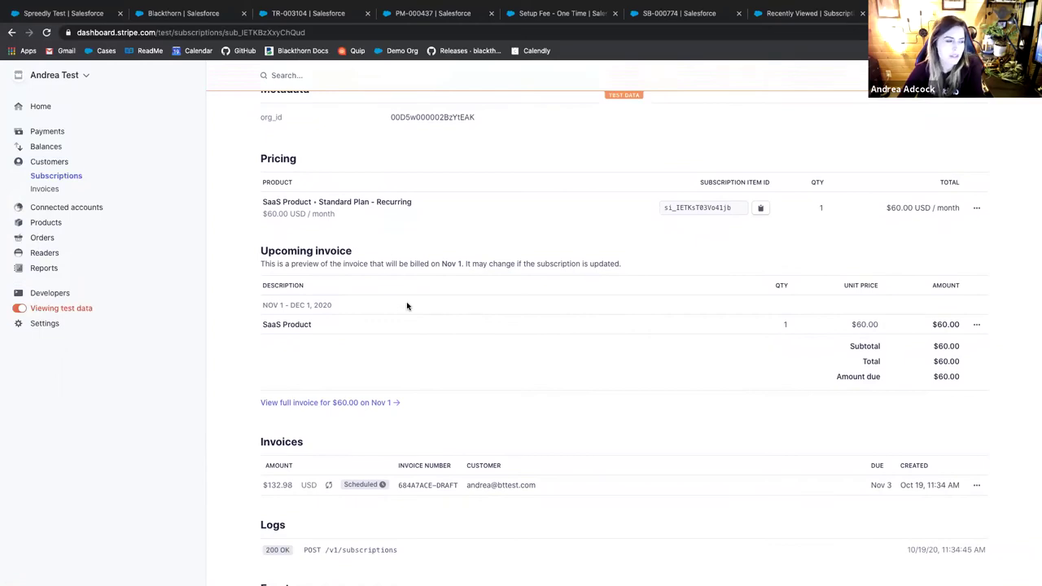
scroll(479, 340, down, 1)
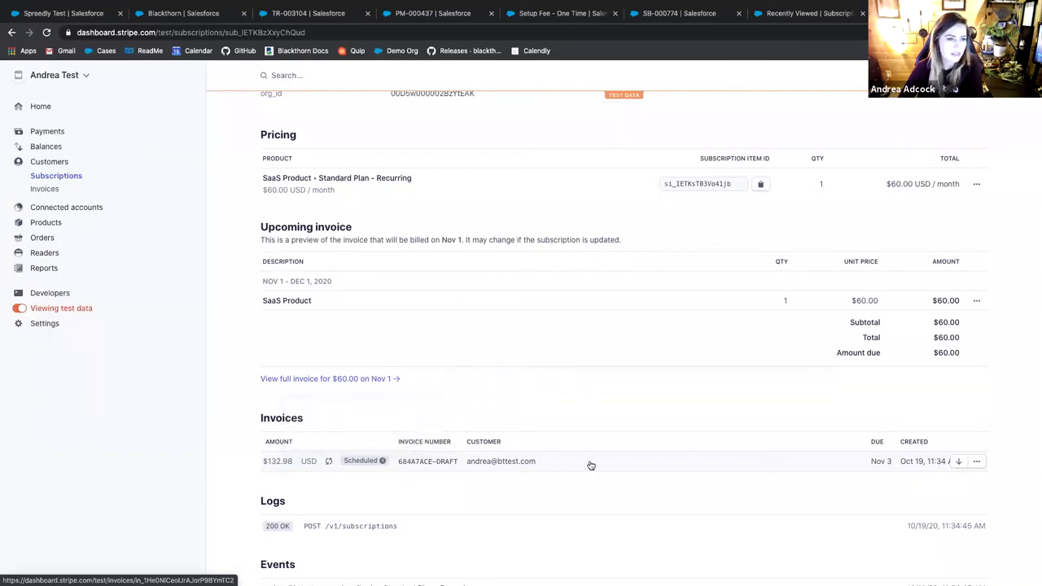
mouse_move(367, 462)
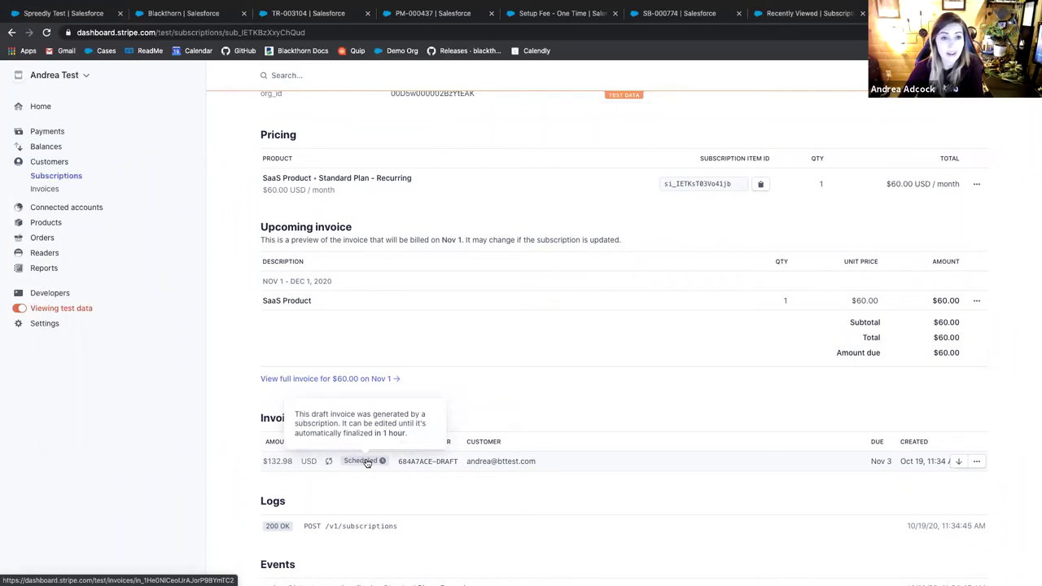
Open the subscription's scheduled draft invoice and examine the prorated SaaS Product period and the Setup Fee line.
click(611, 461)
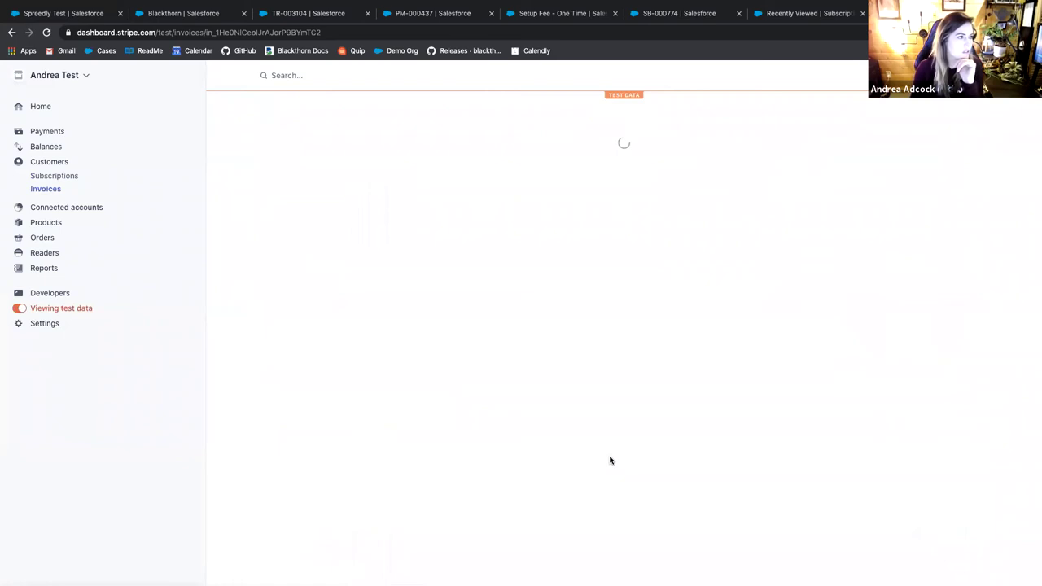
scroll(557, 242, down, 1)
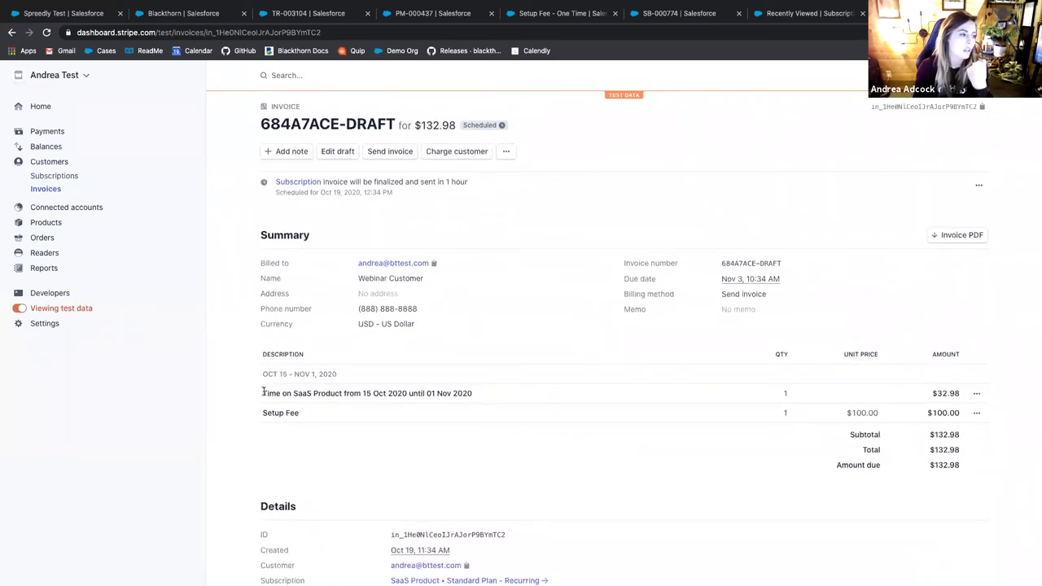
triple_click(493, 395)
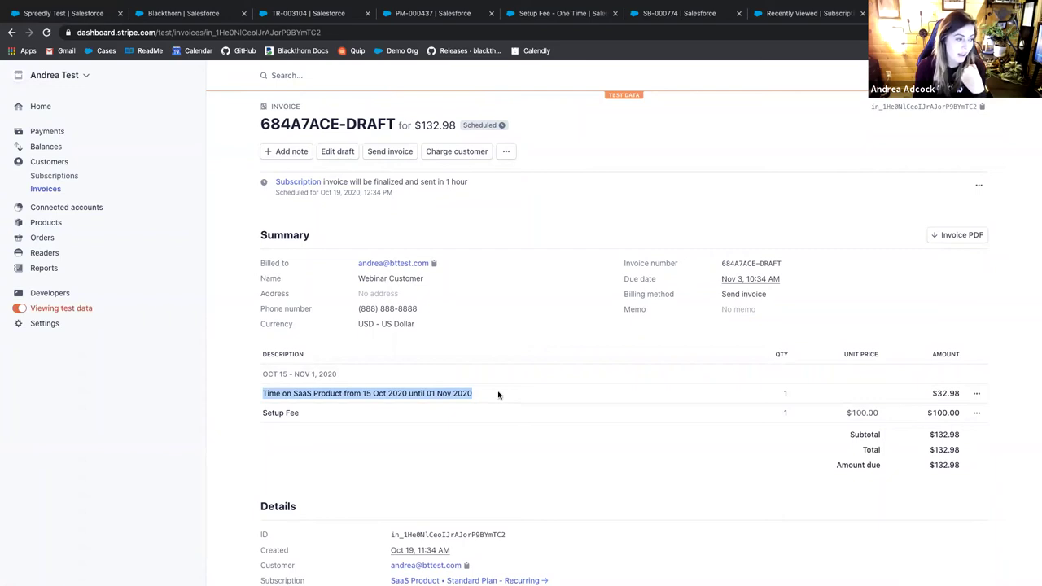
drag(479, 395, 363, 394)
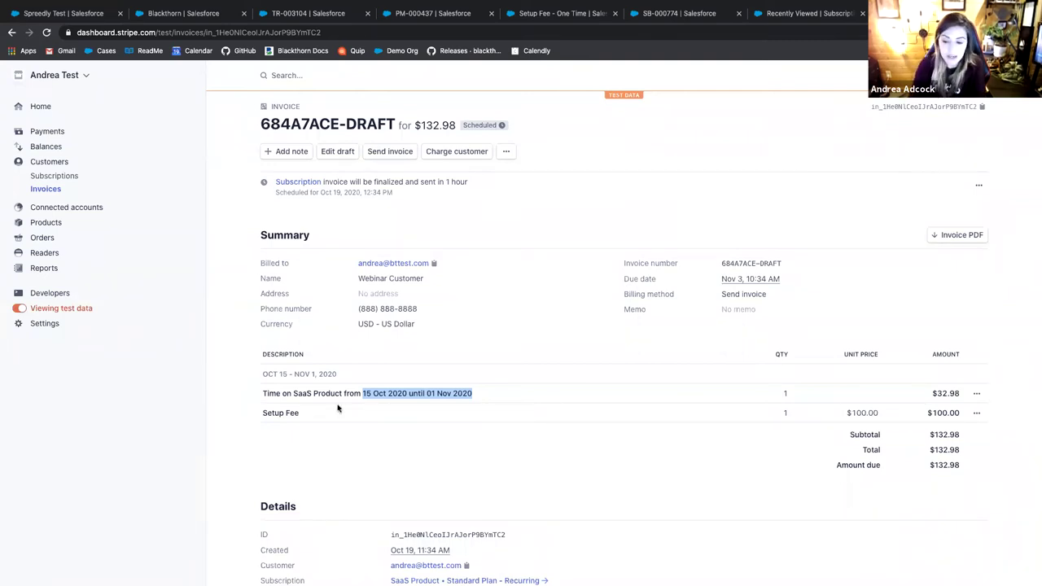
click(257, 416)
drag(786, 409, 995, 409)
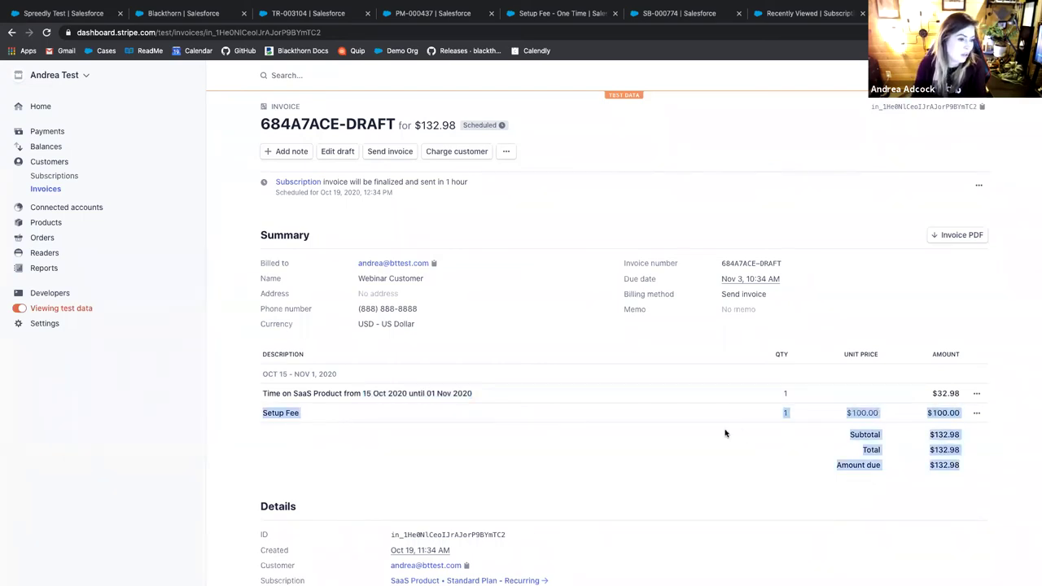
click(684, 426)
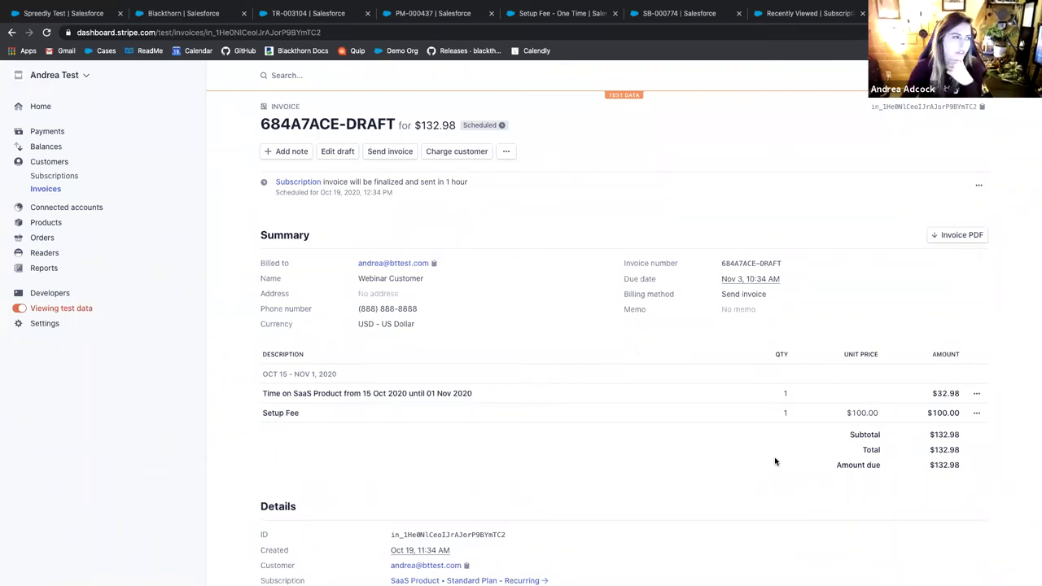
scroll(460, 367, up, 1)
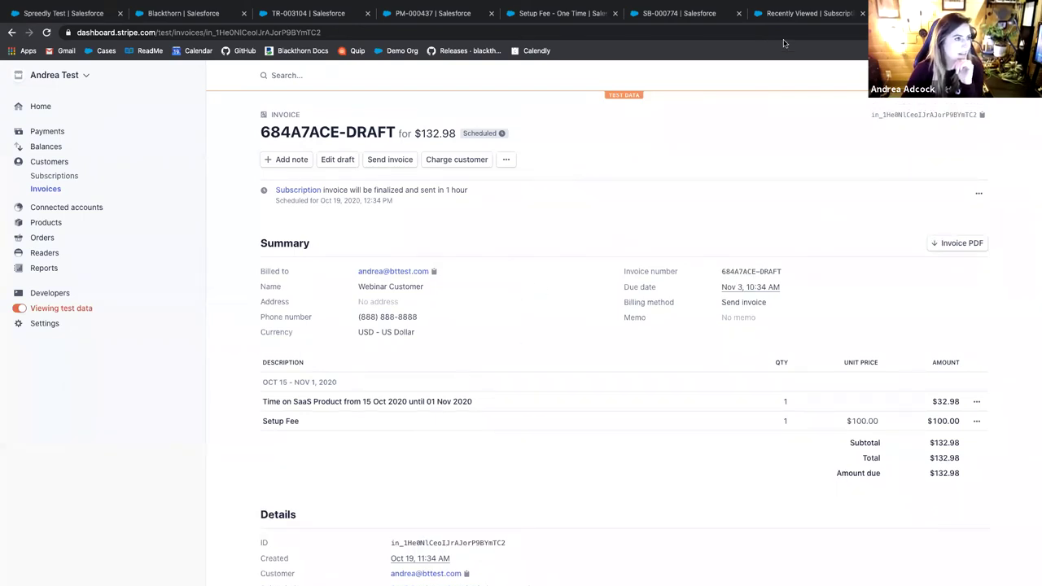
click(679, 13)
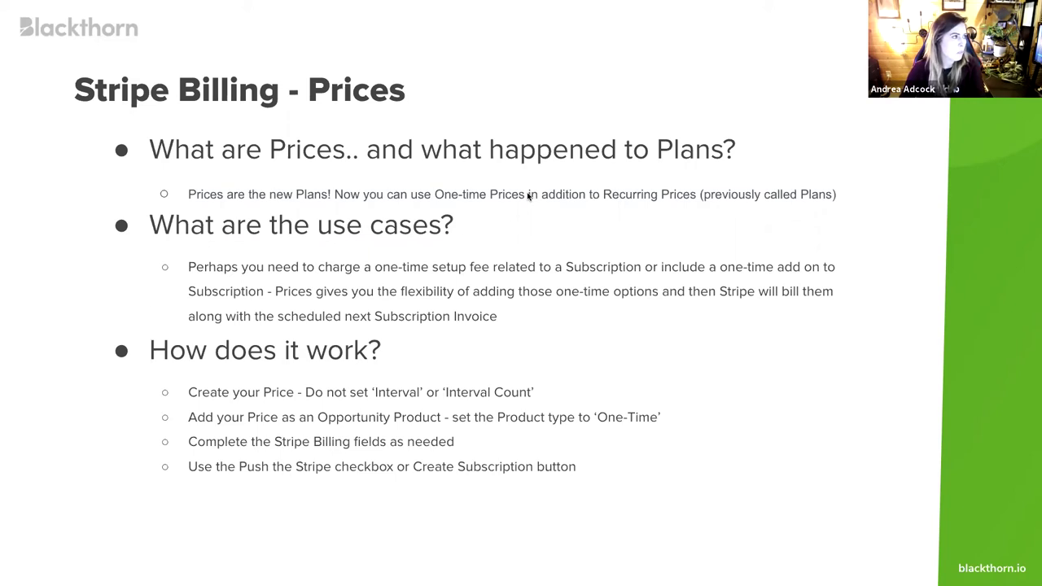
key(Right)
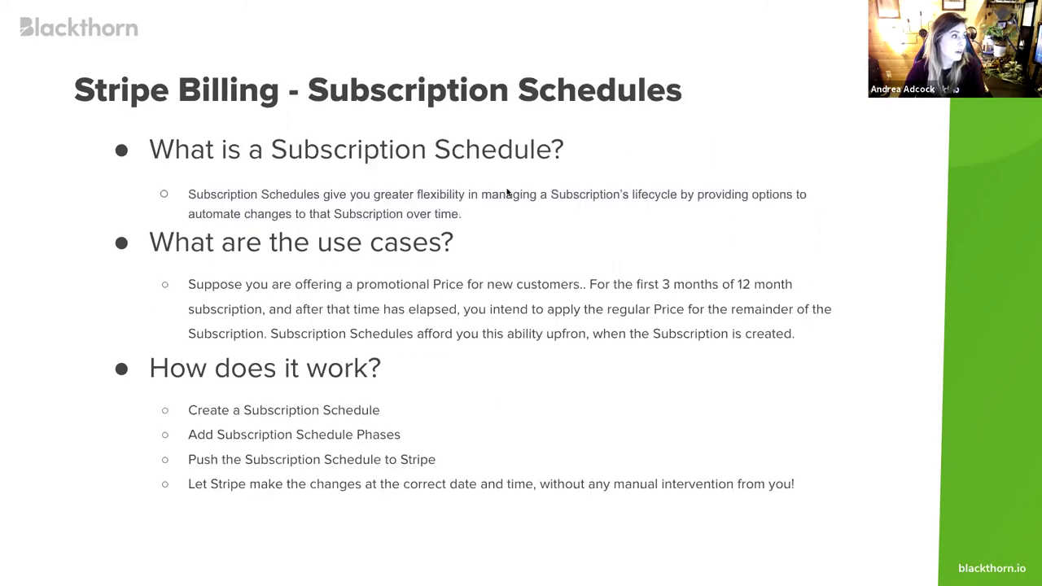
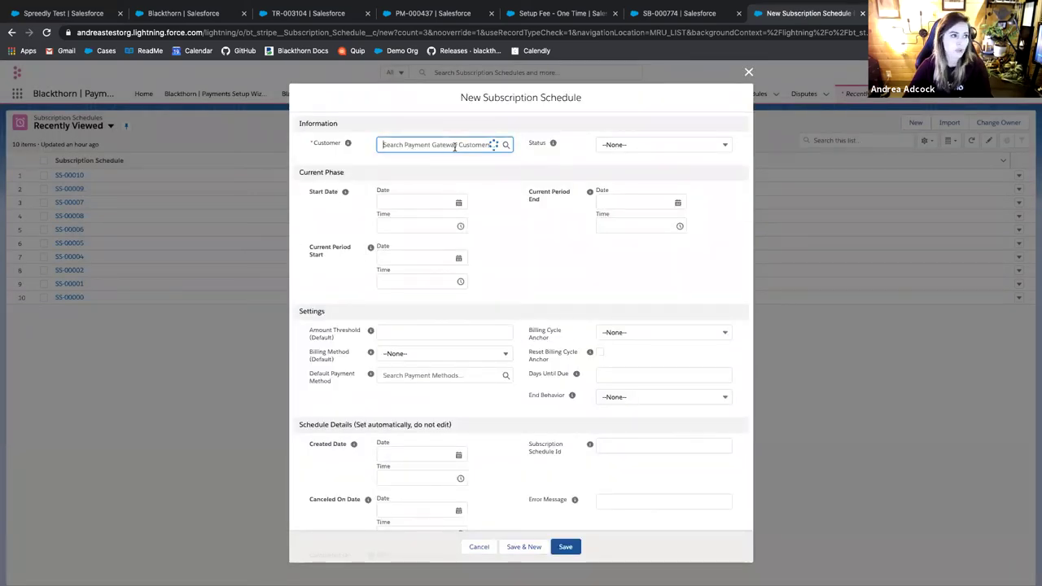
Choose Webinar Customer as the customer of the new subscription schedule and save the record.
click(448, 144)
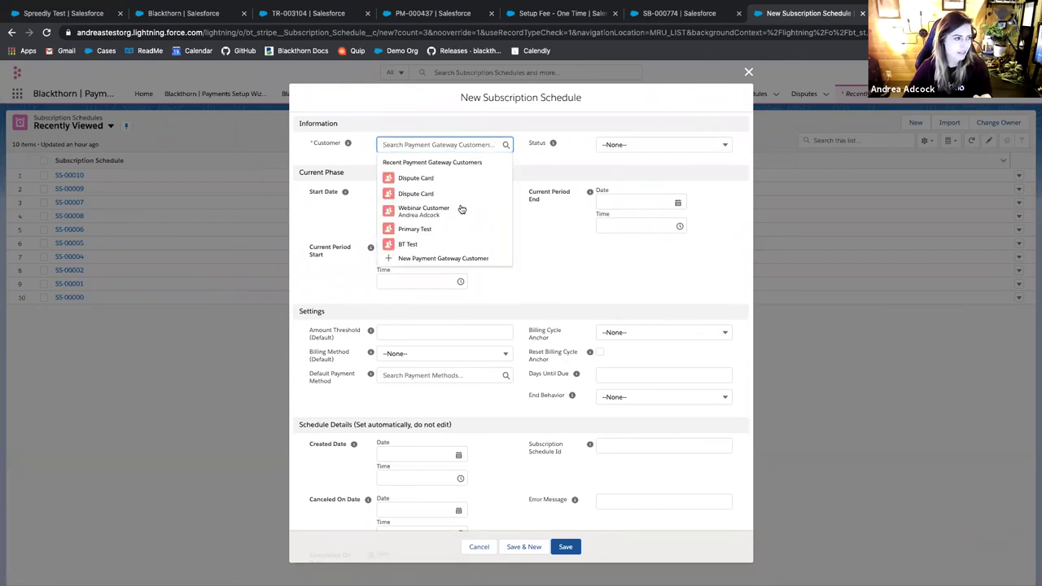
click(451, 210)
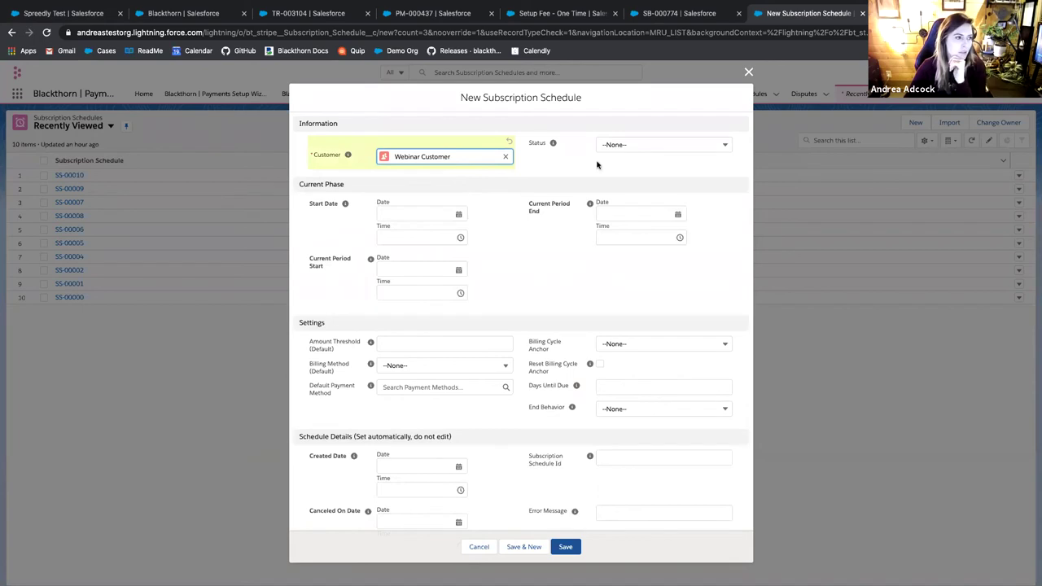
click(567, 547)
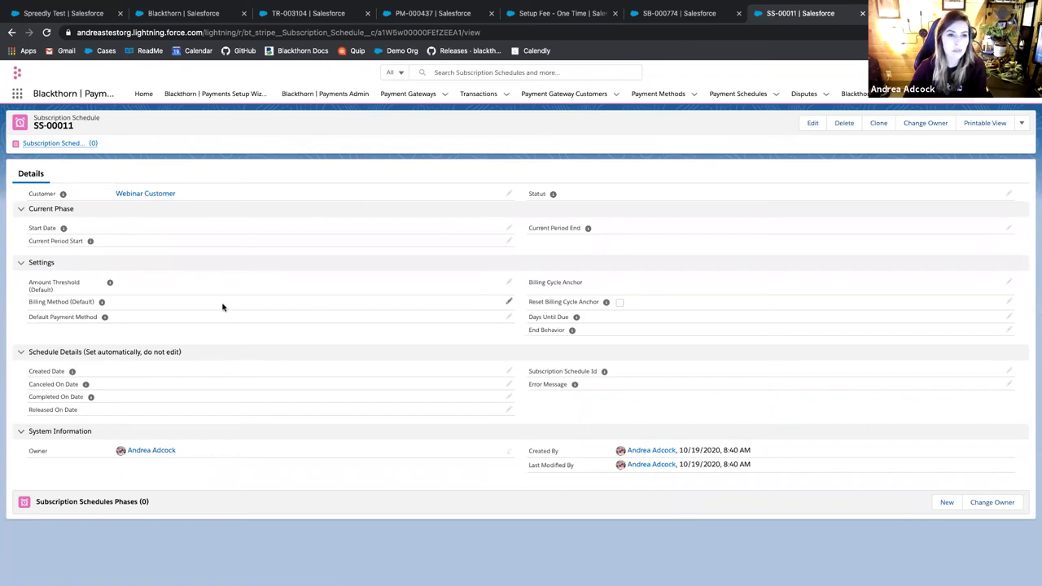
Edit the subscription schedule, setting its default billing method to Send Invoice and Days Until Due to 15.
click(509, 304)
click(154, 303)
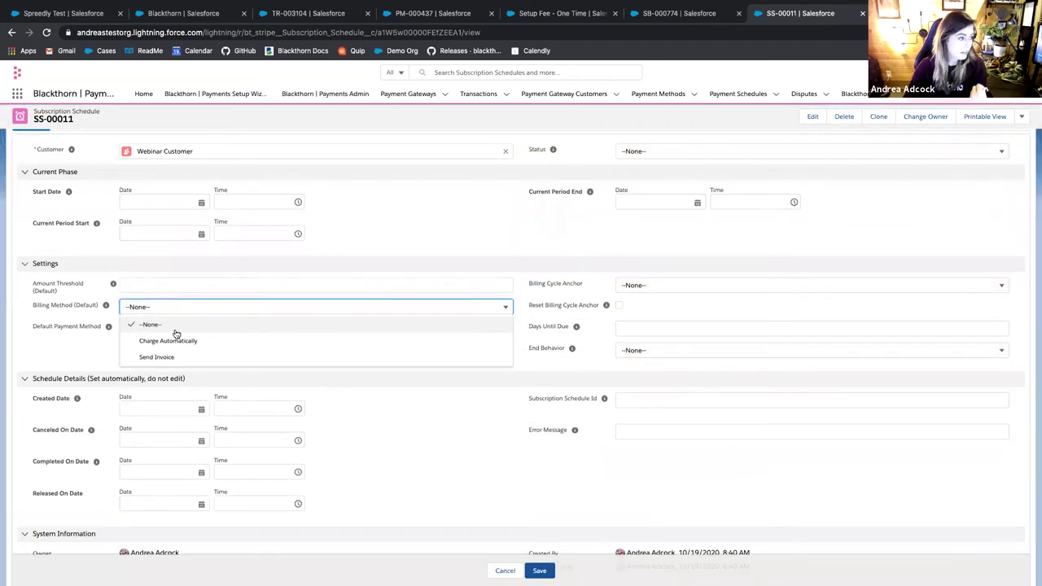
click(169, 355)
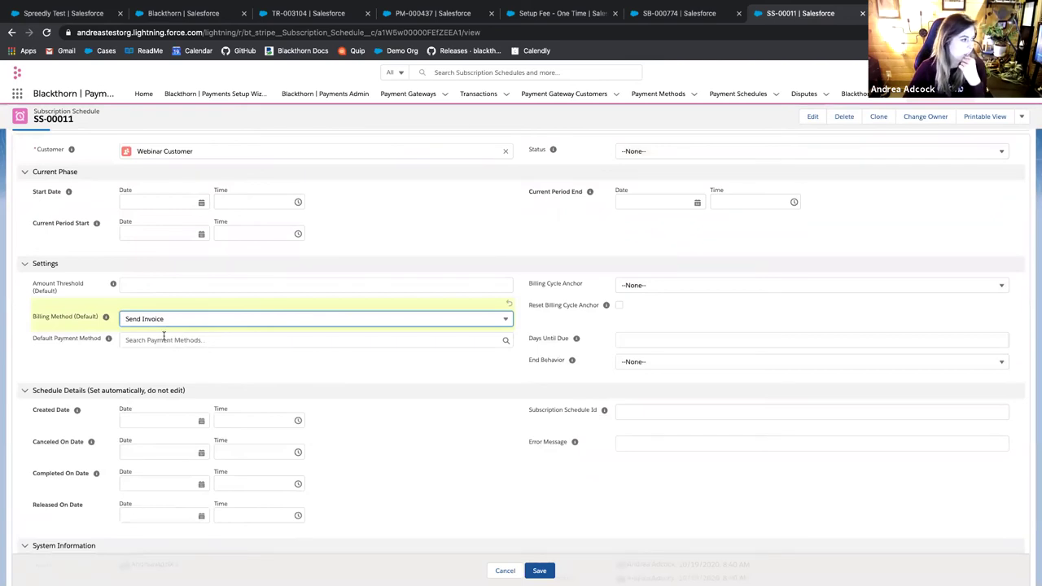
click(656, 341)
text(15)
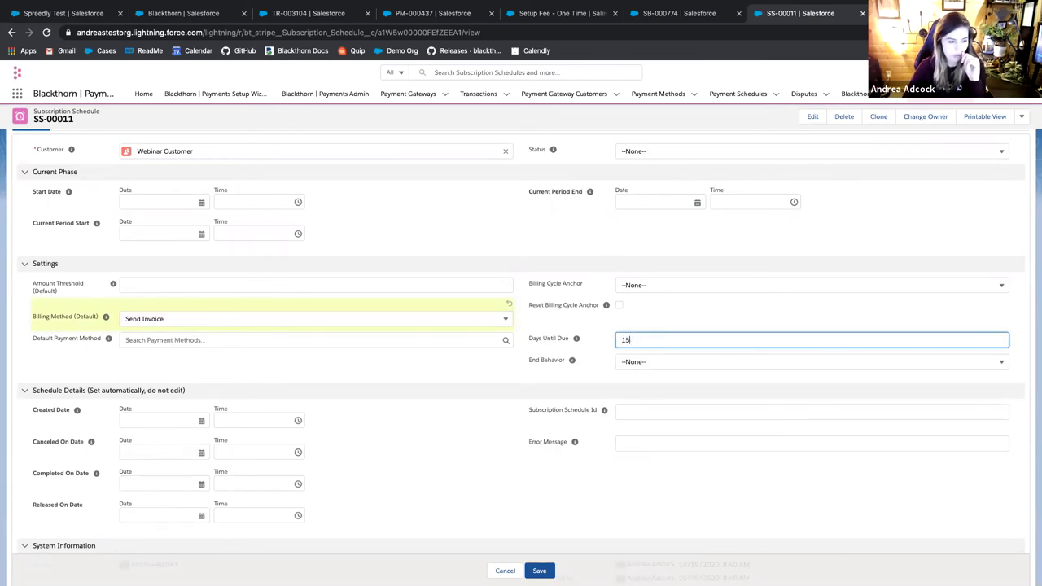
click(655, 317)
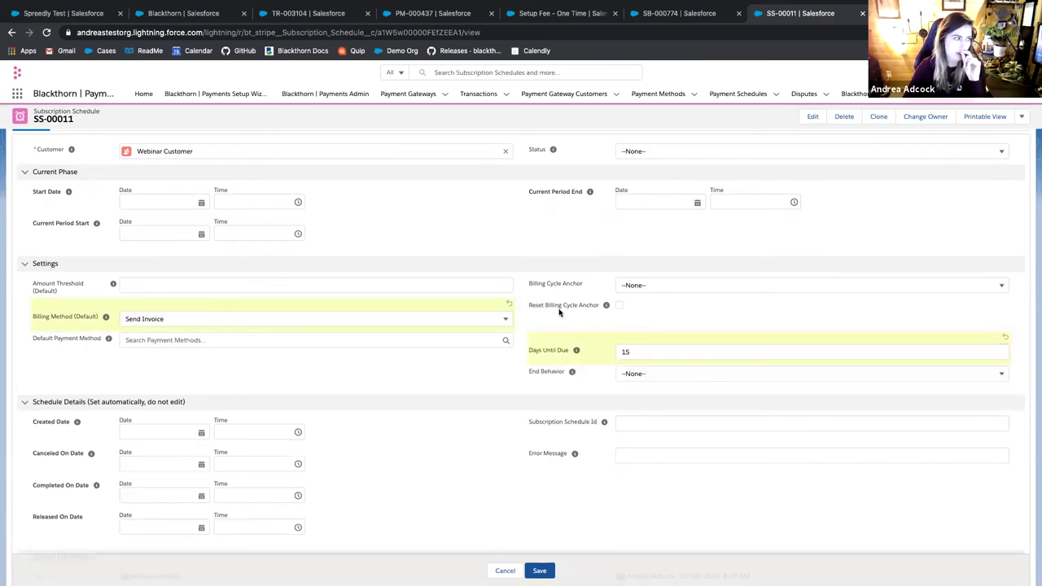
Set the subscription schedule's Billing Cycle Anchor to Phase Start and End Behavior to Cancel, and save the record.
click(693, 283)
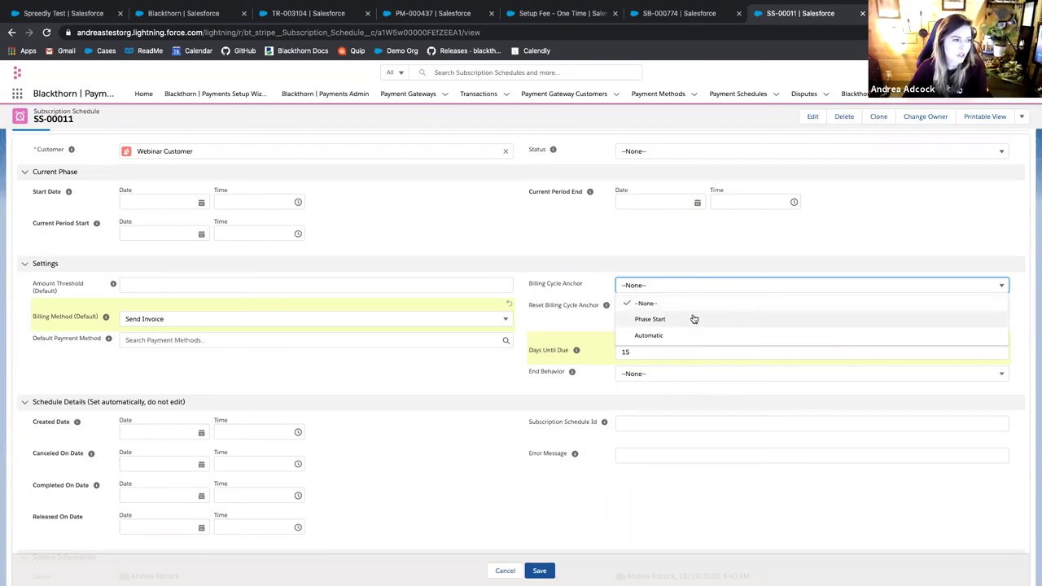
click(692, 319)
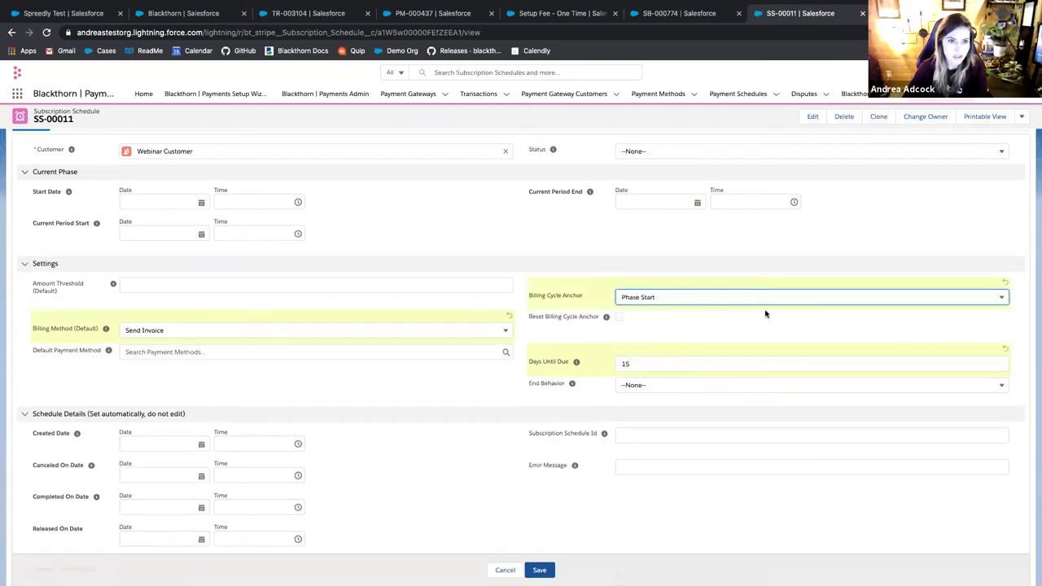
click(724, 326)
scroll(558, 320, down, 2)
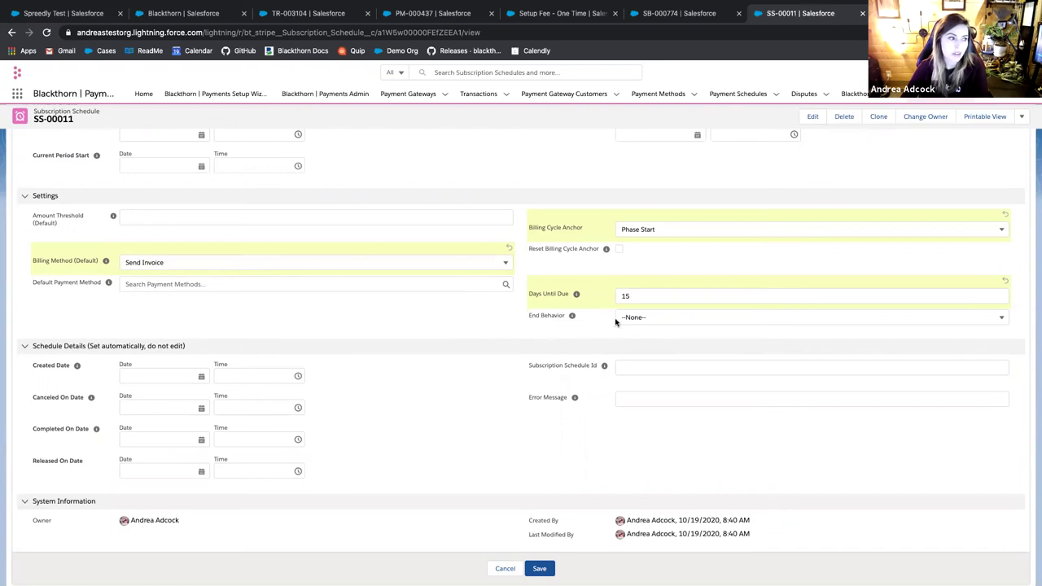
click(695, 319)
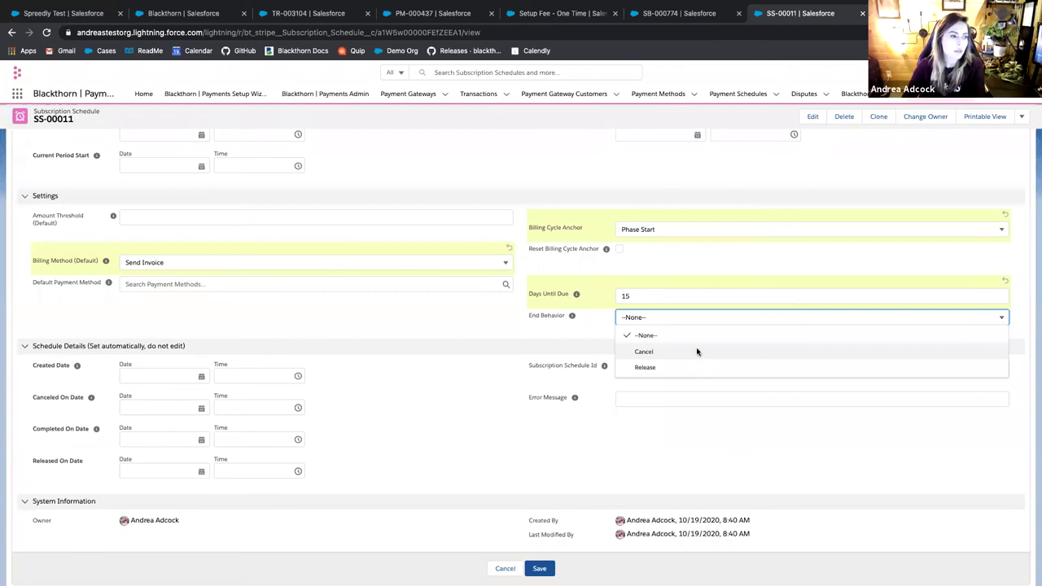
click(666, 353)
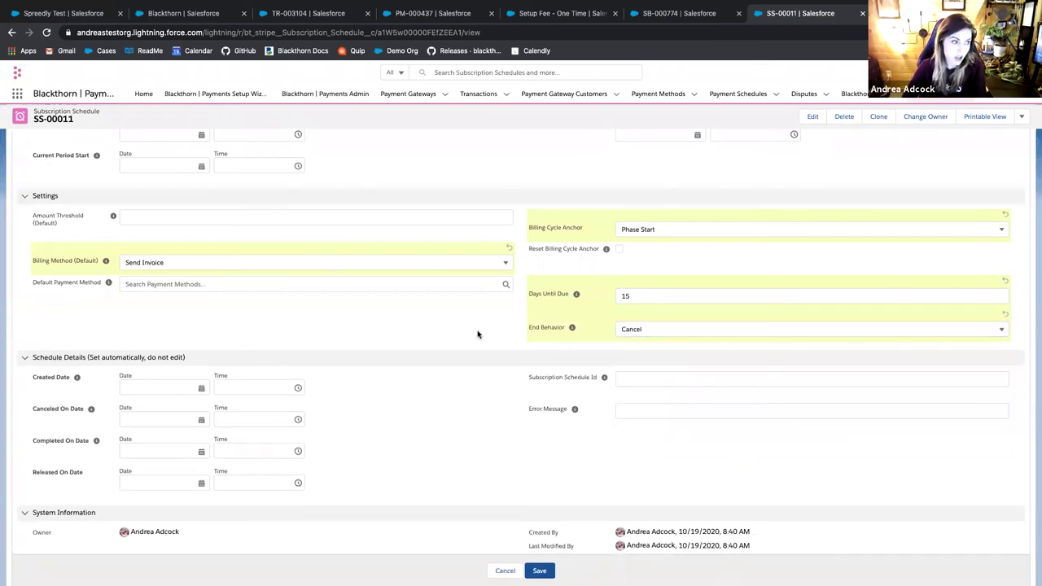
scroll(390, 332, down, 1)
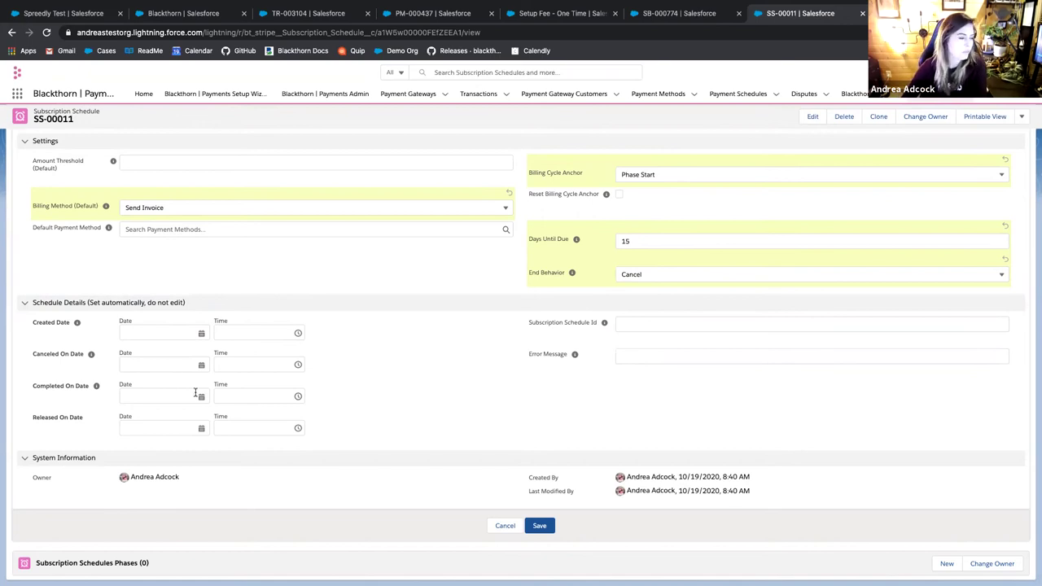
click(540, 527)
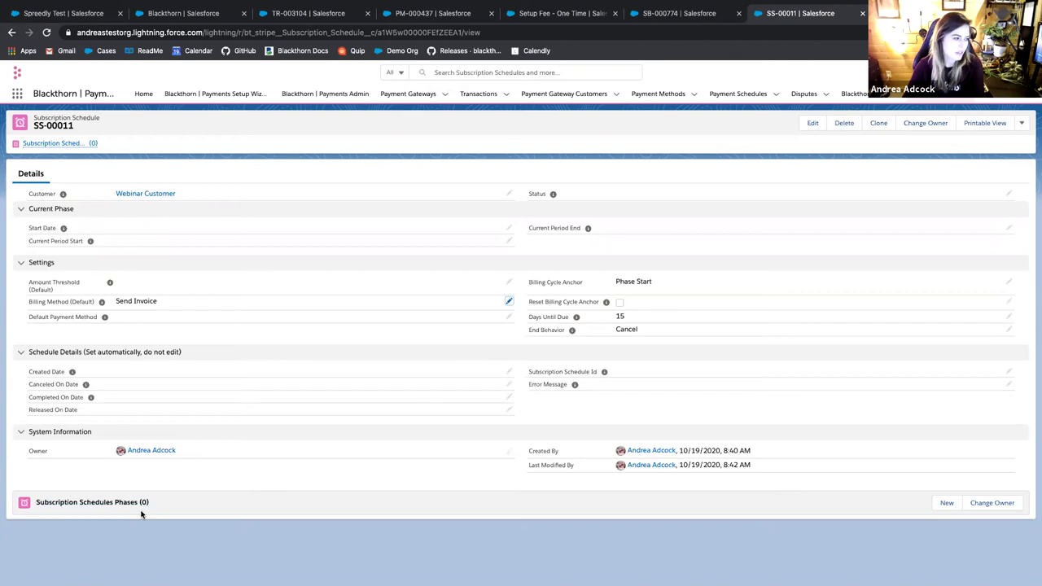
Start a new Subscription Schedule Phase record under the schedule, using Promo Plan - Recurring as its price.
click(947, 503)
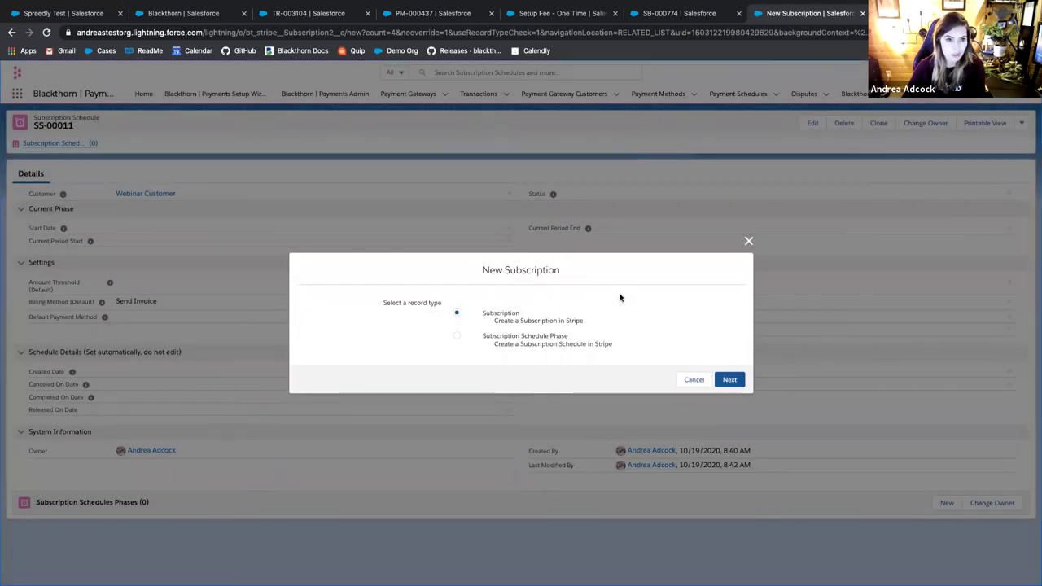
click(507, 338)
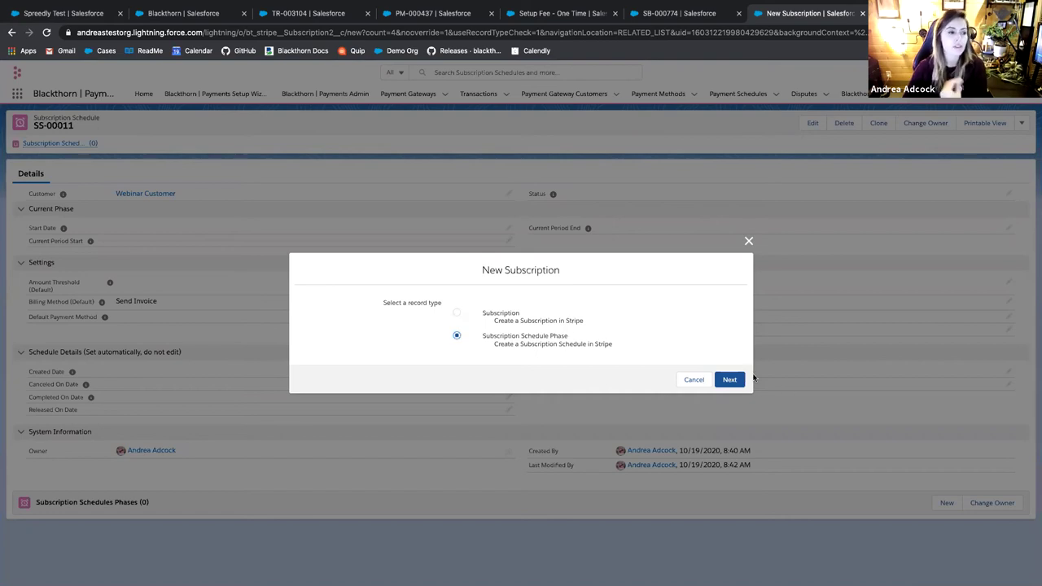
click(732, 379)
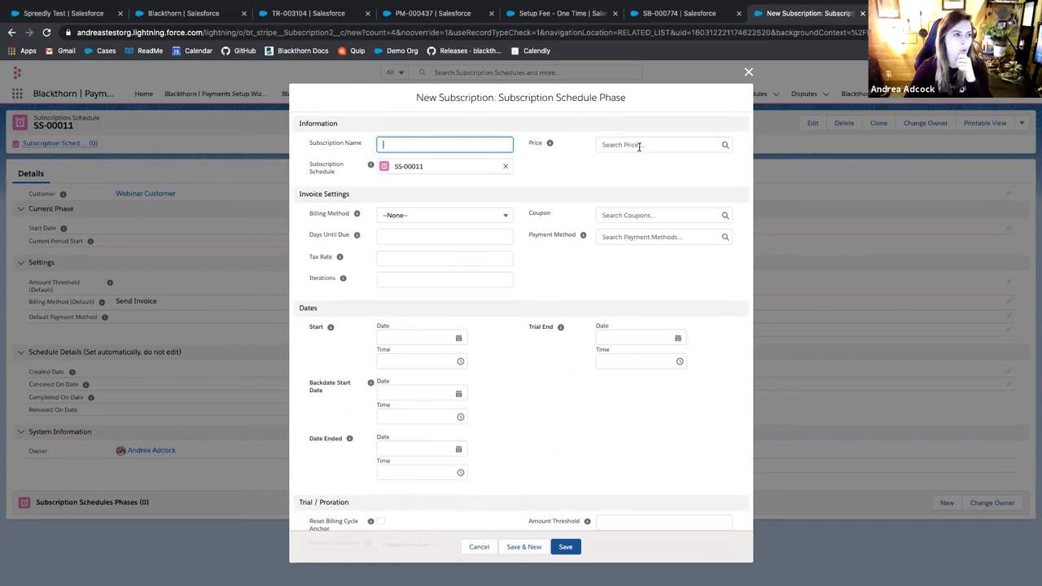
click(688, 144)
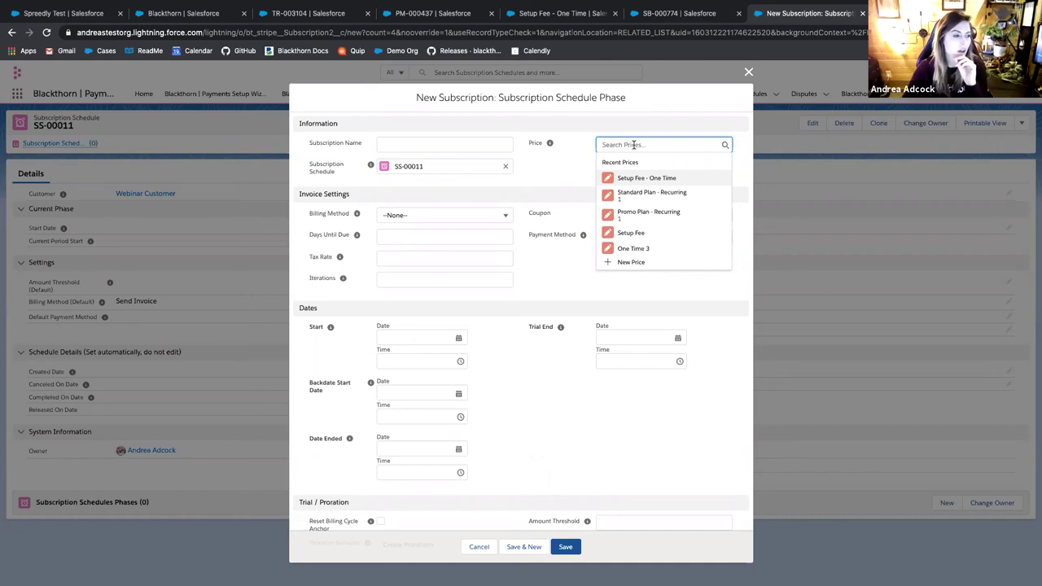
click(700, 214)
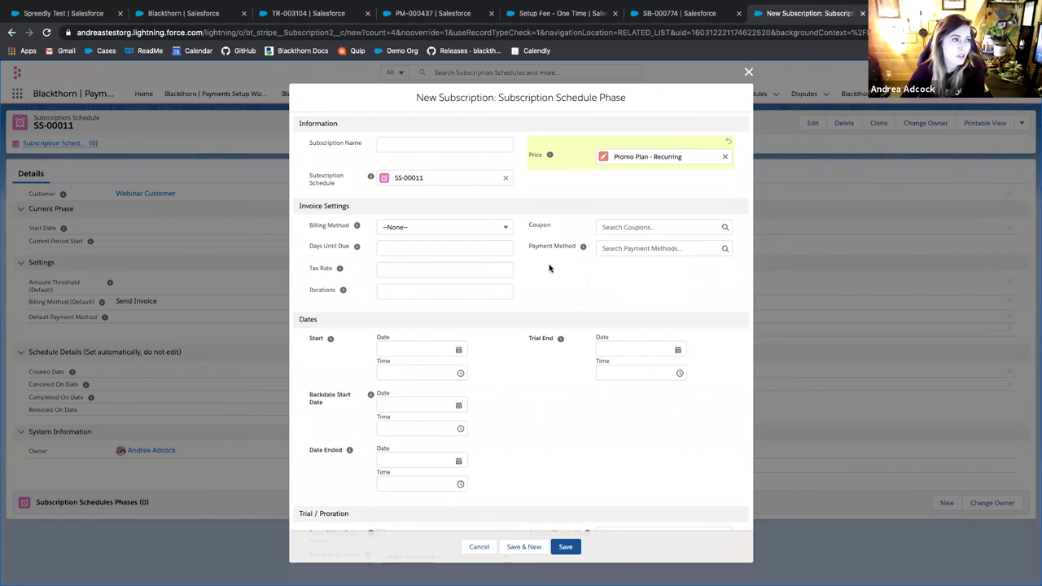
Set the promo phase's Iterations to 3 and save the phase.
mouse_move(344, 295)
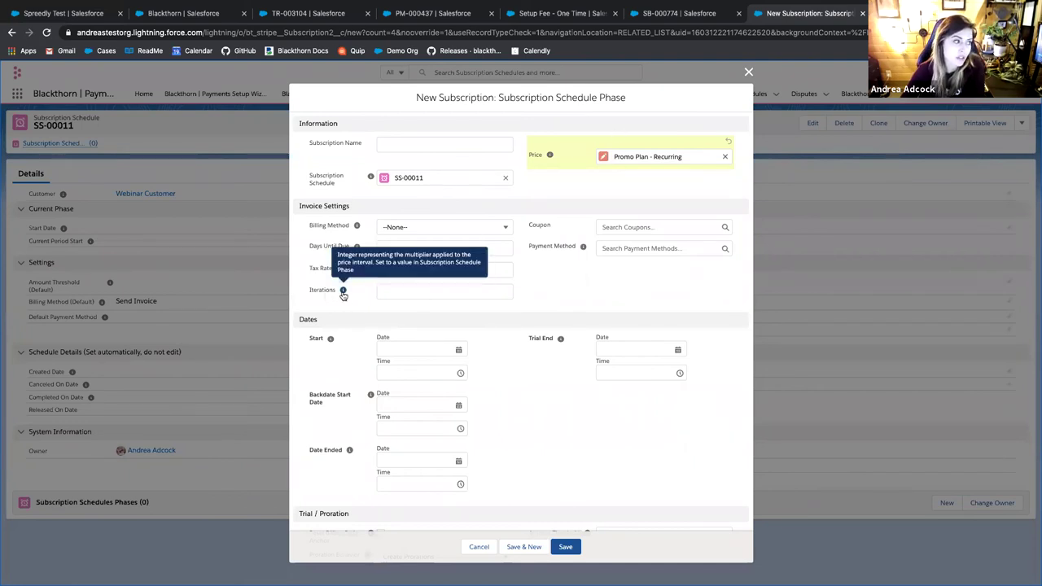
click(475, 291)
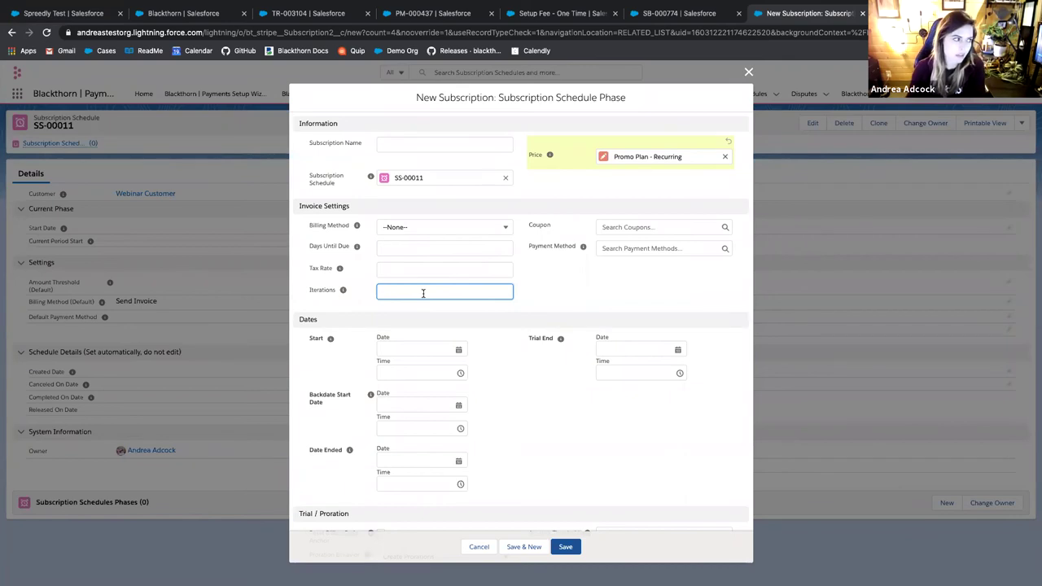
text(3)
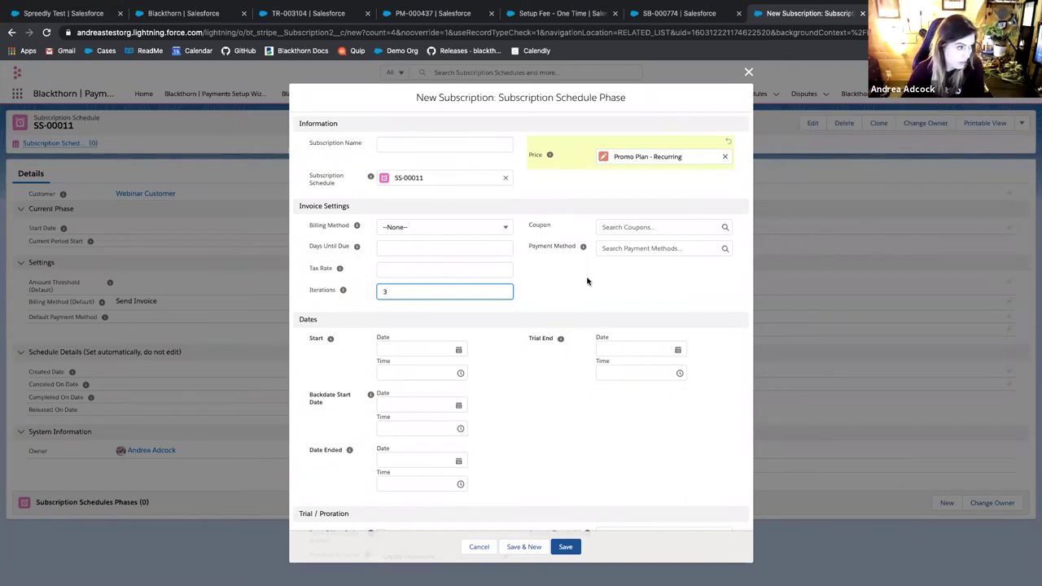
scroll(582, 280, down, 2)
scroll(386, 263, down, 1)
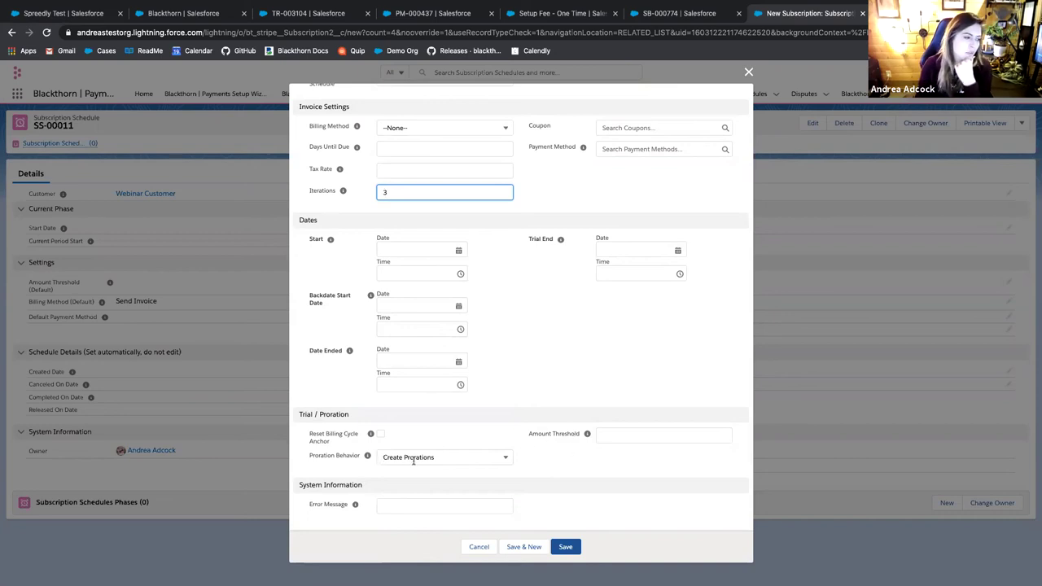
click(577, 463)
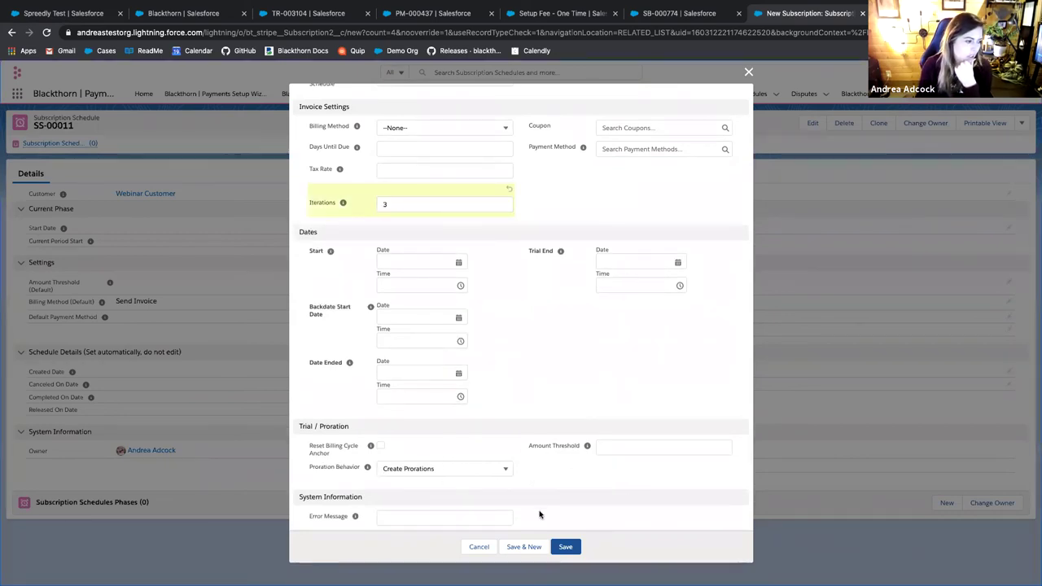
click(569, 549)
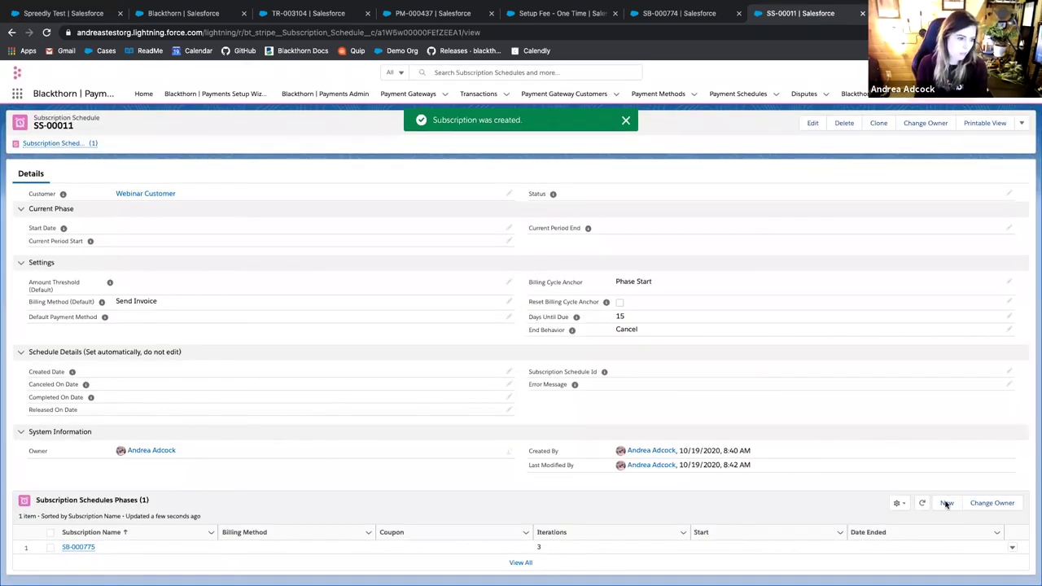
Start a second Subscription Schedule Phase under the schedule, using Standard Plan - Recurring as its price.
click(946, 503)
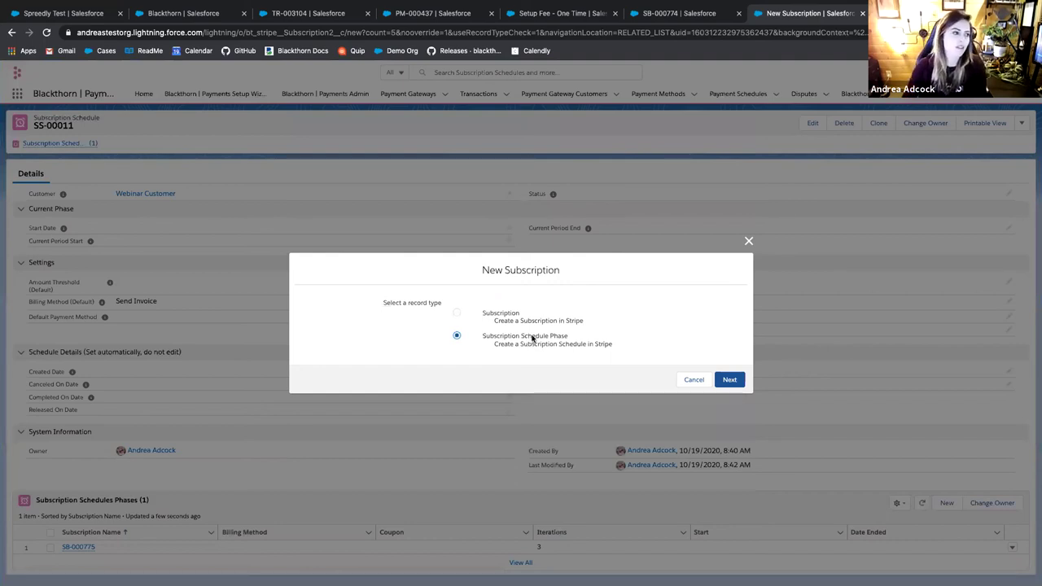
click(730, 379)
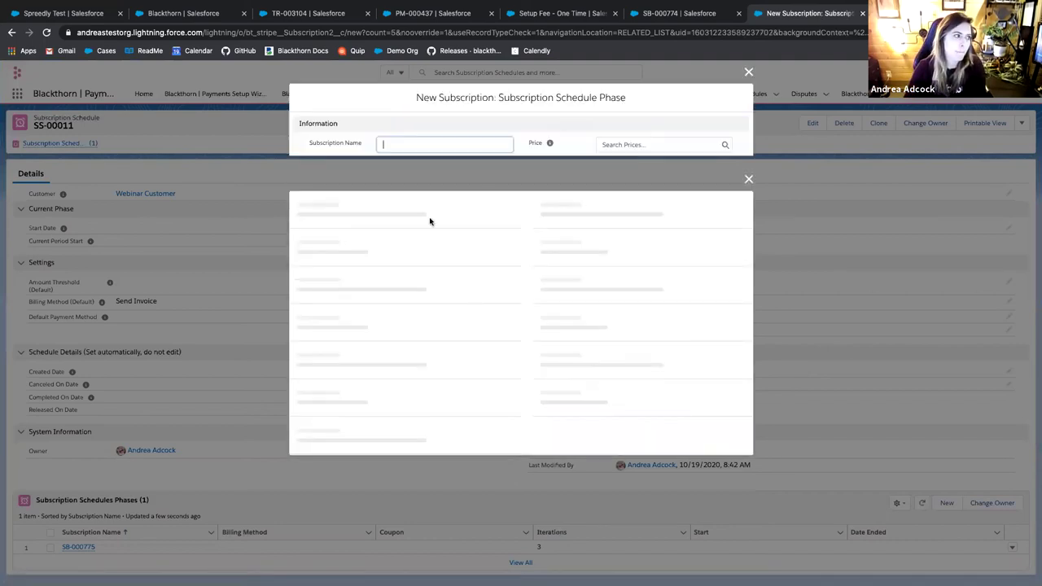
click(625, 145)
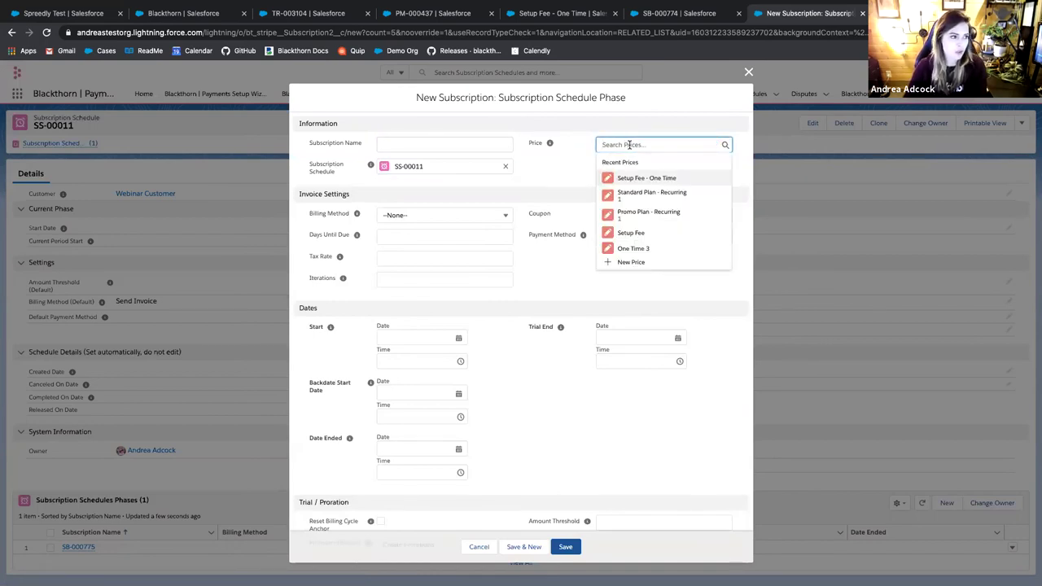
click(696, 197)
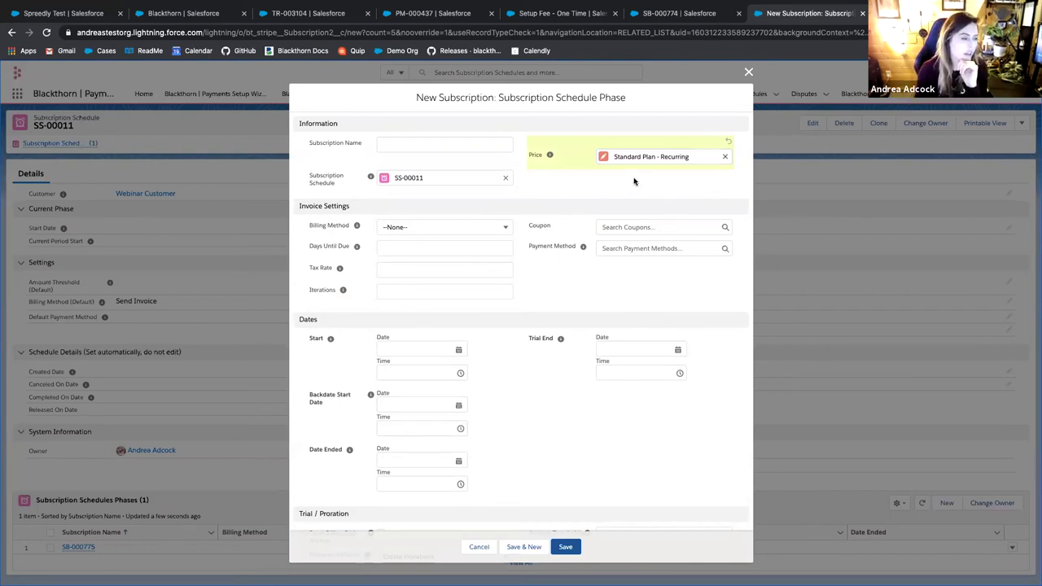
Set the standard plan phase's Iterations to 9 and save the phase.
scroll(574, 175, down, 1)
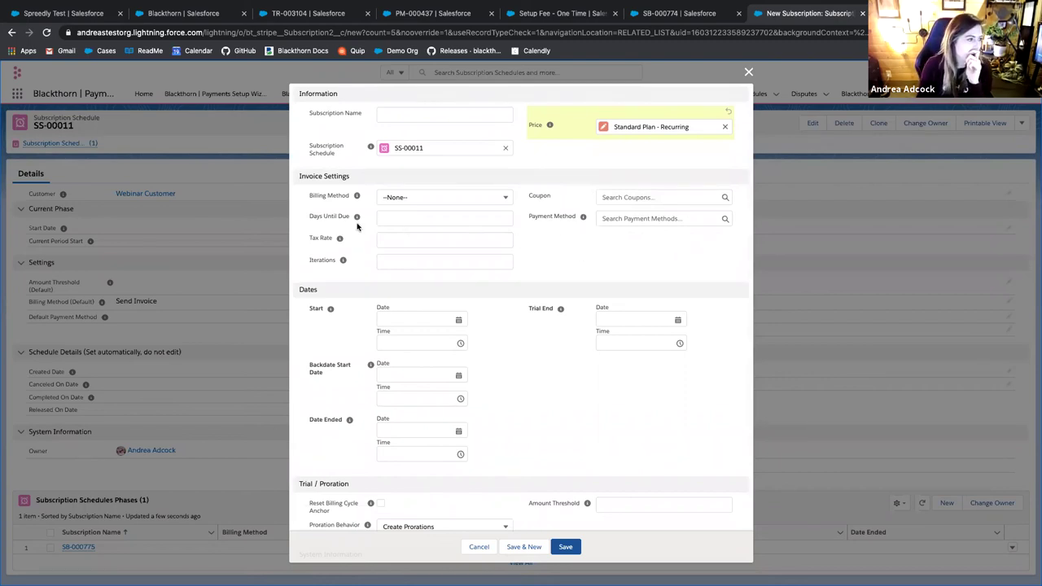
click(391, 259)
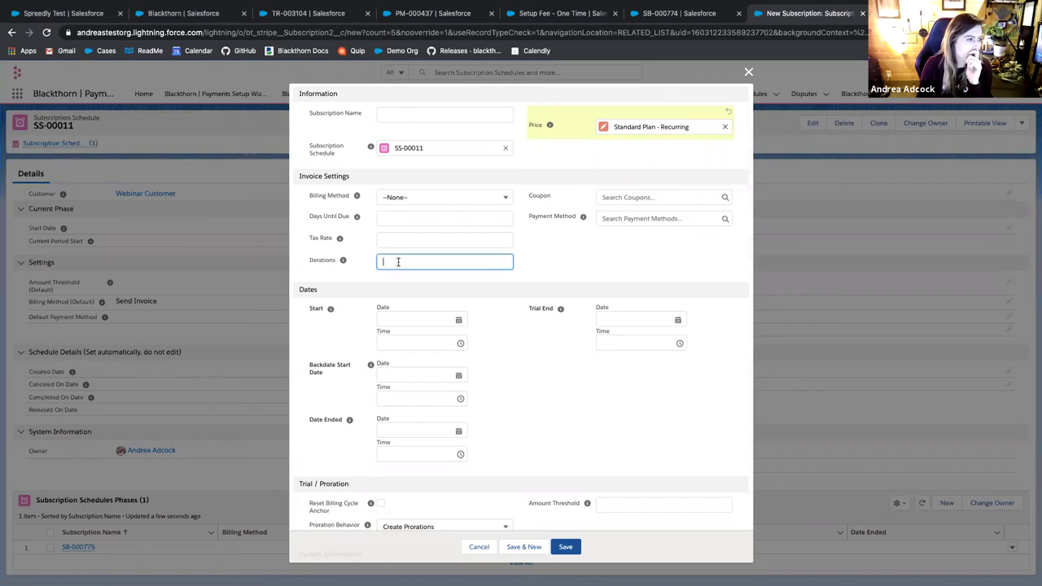
text(9)
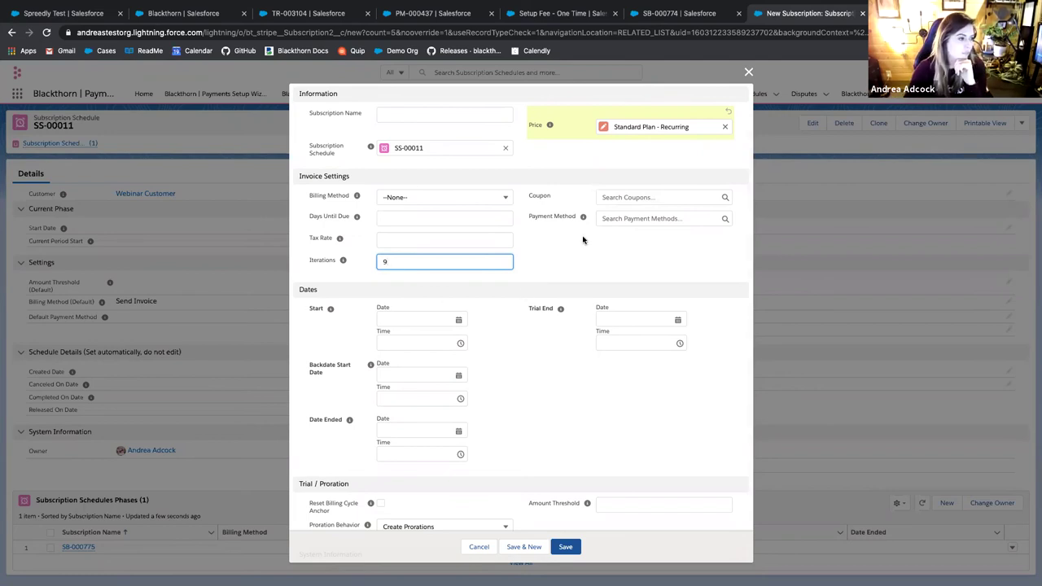
scroll(585, 241, down, 1)
mouse_move(560, 238)
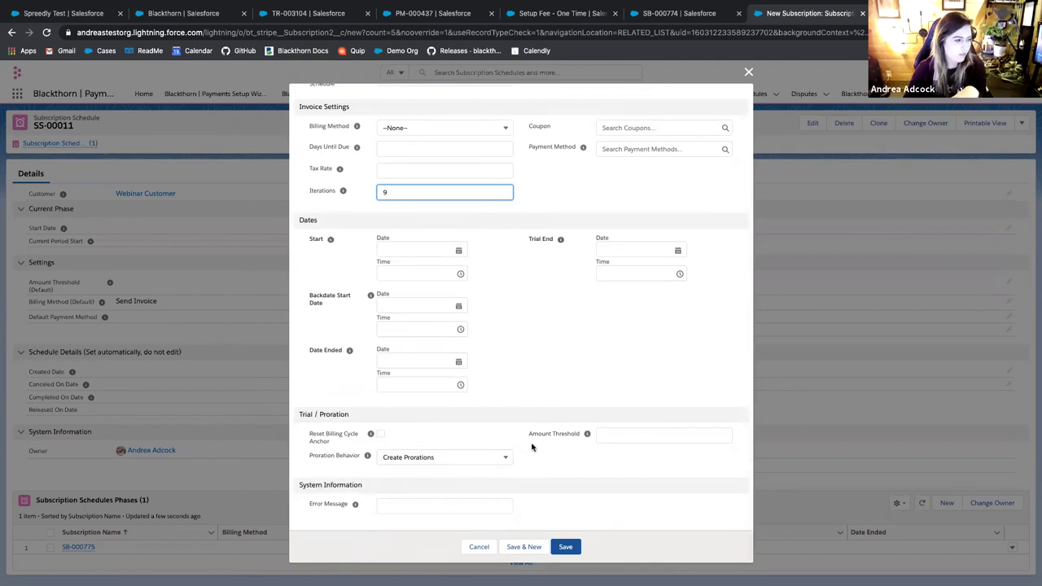
click(573, 545)
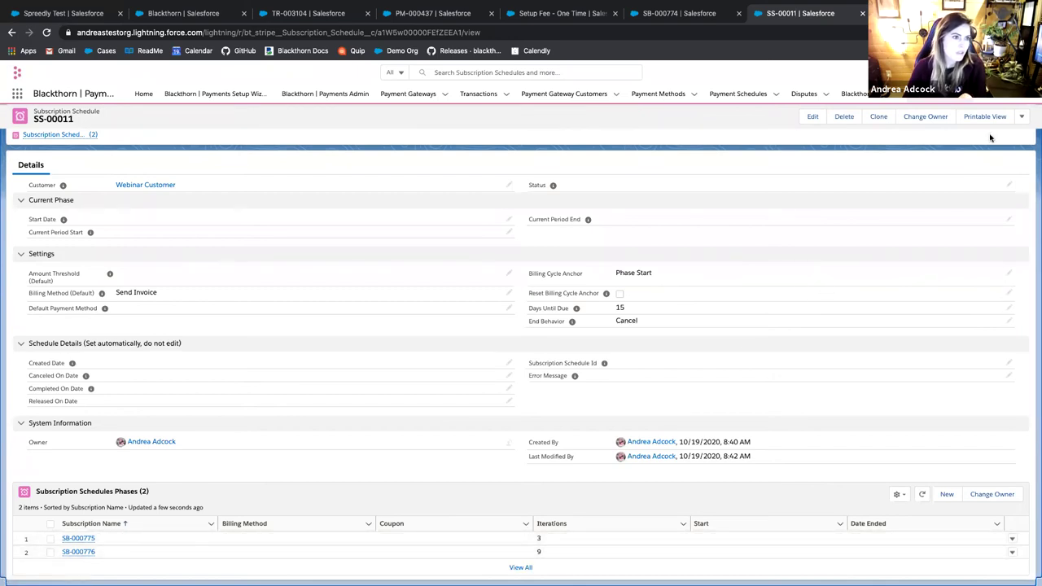
Save the subscription schedule in Stripe and return to its Salesforce record.
click(1024, 118)
click(1001, 136)
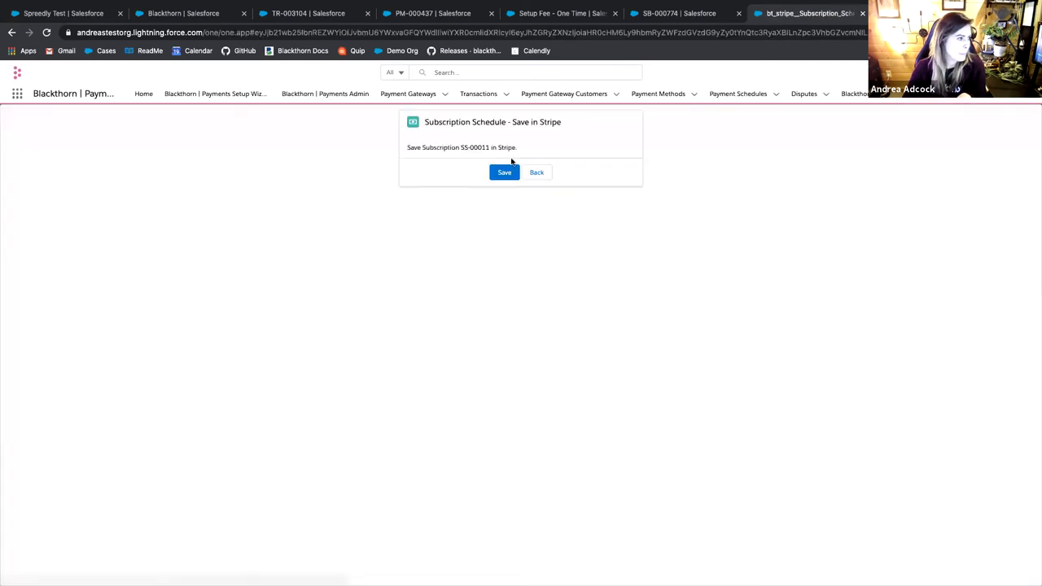
click(506, 172)
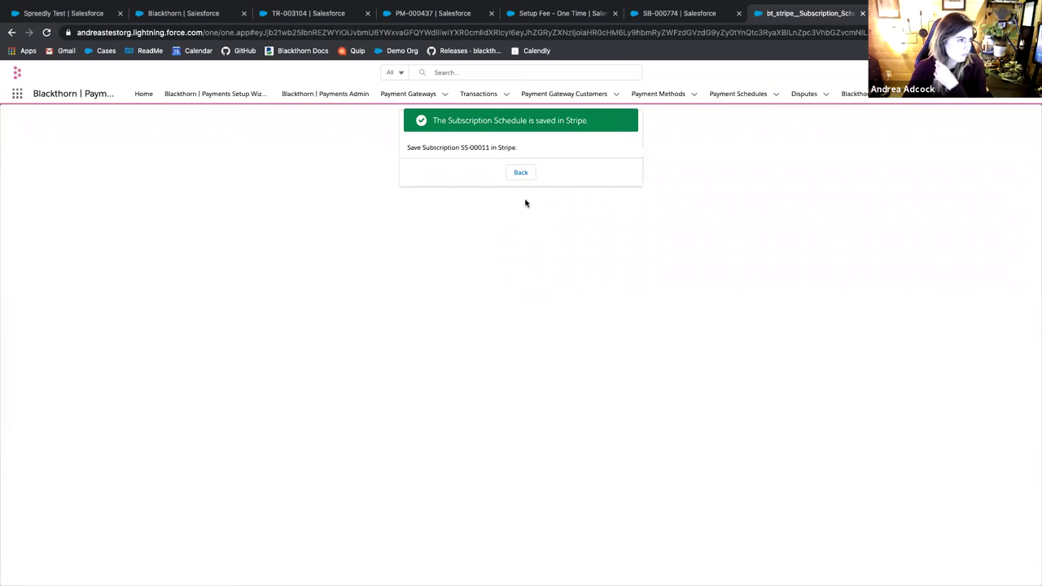
click(518, 174)
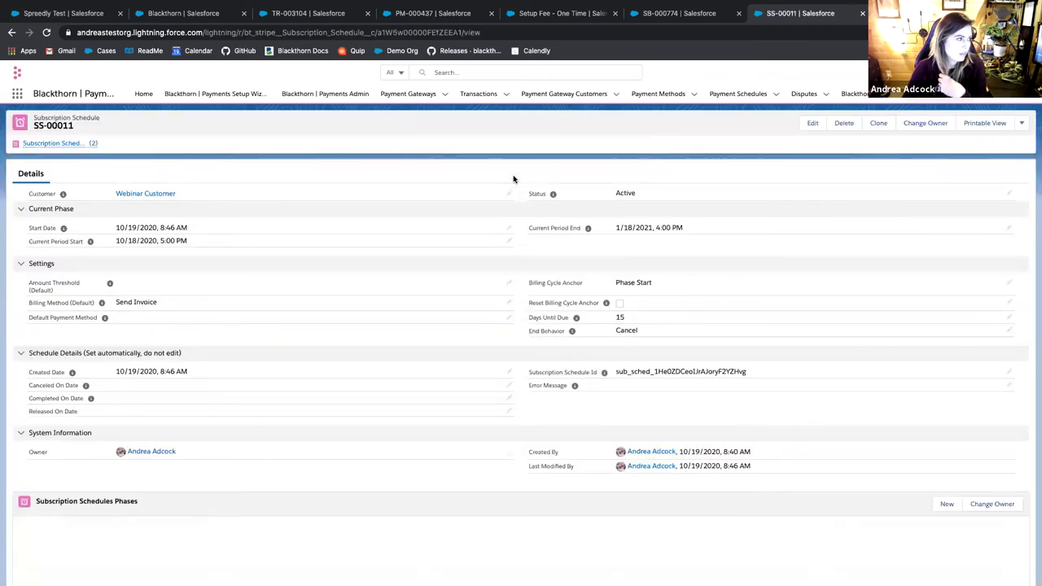
scroll(677, 203, down, 1)
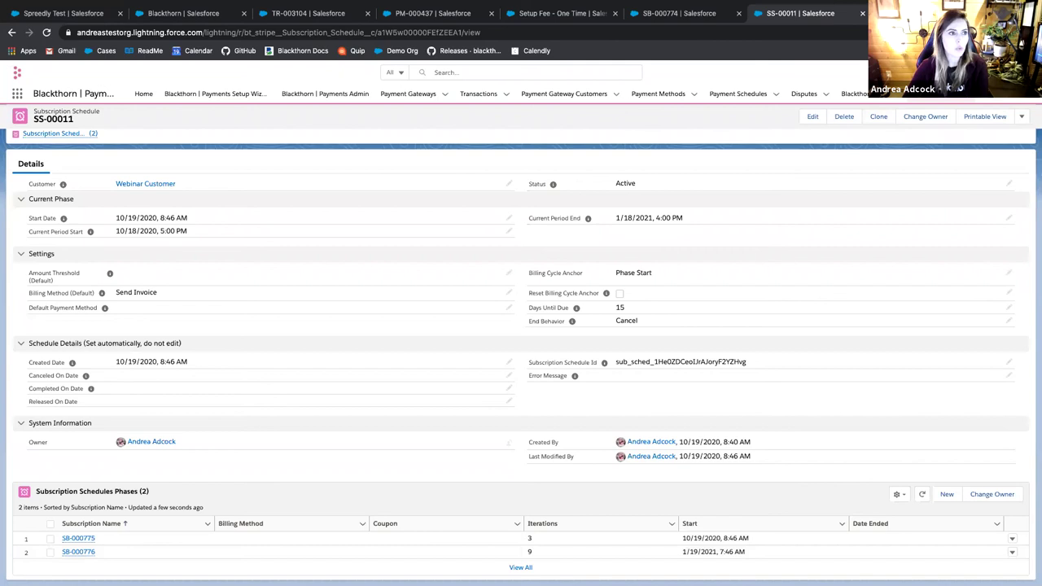
Switch to the Stripe dashboard, open the newest current subscription and review its details, pricing and upcoming invoice.
key(ctrl+Tab)
click(72, 177)
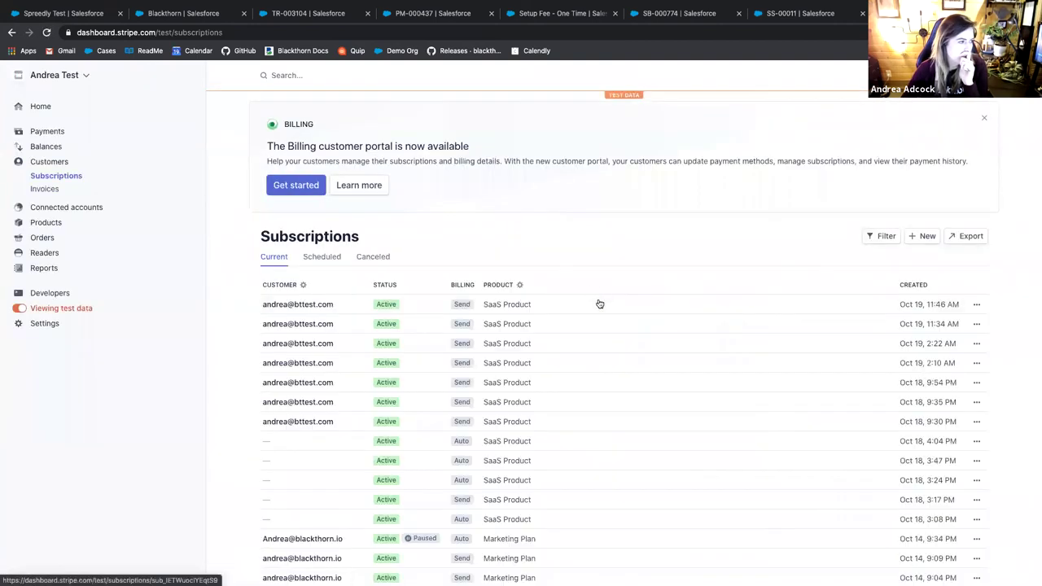
click(595, 301)
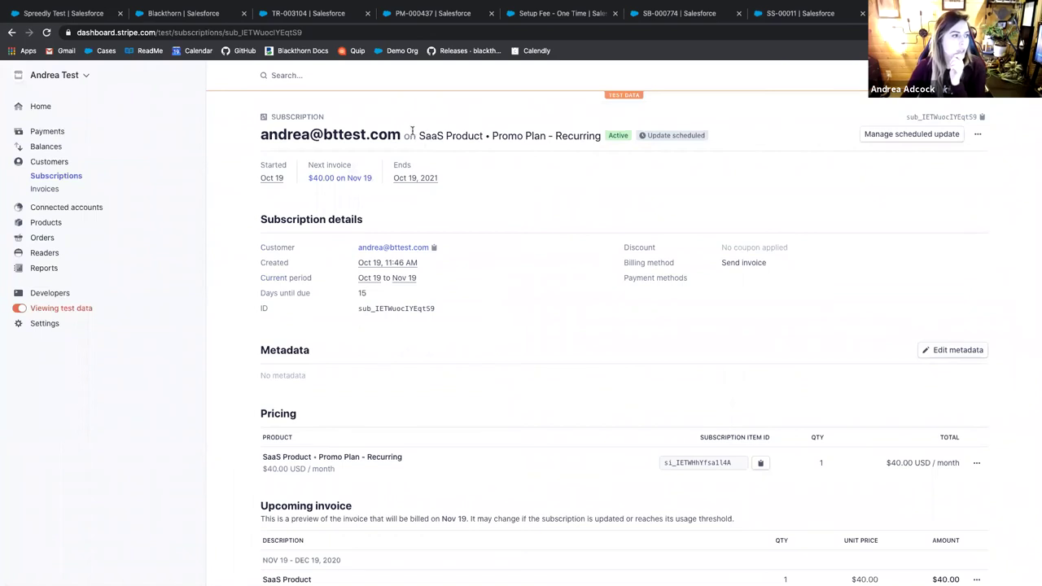
scroll(334, 513, down, 2)
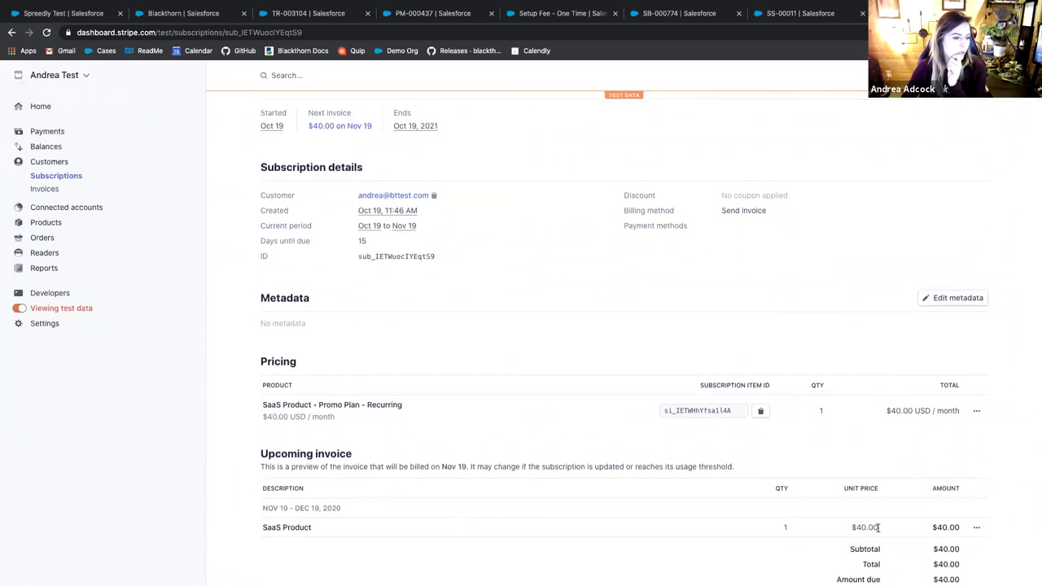
scroll(587, 448, up, 2)
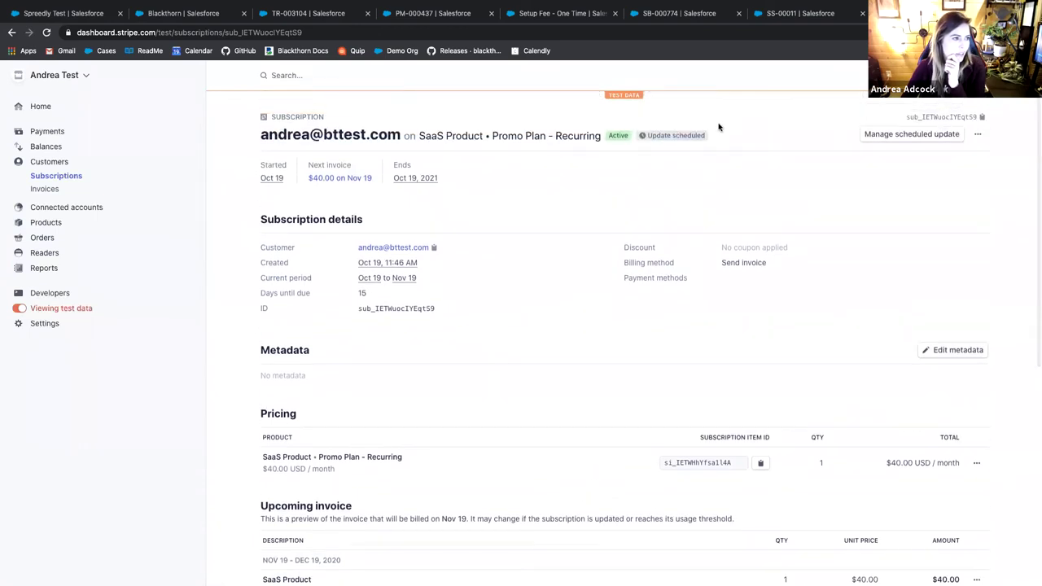
Open the subscription's scheduled updates and review the plan change and cancellation dates, then close the details.
mouse_move(672, 135)
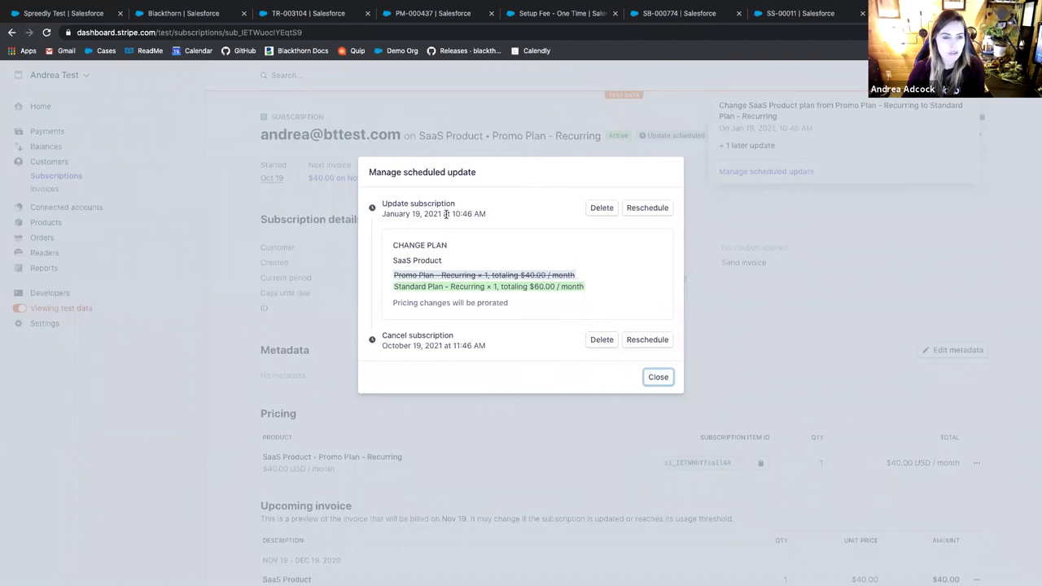
click(498, 216)
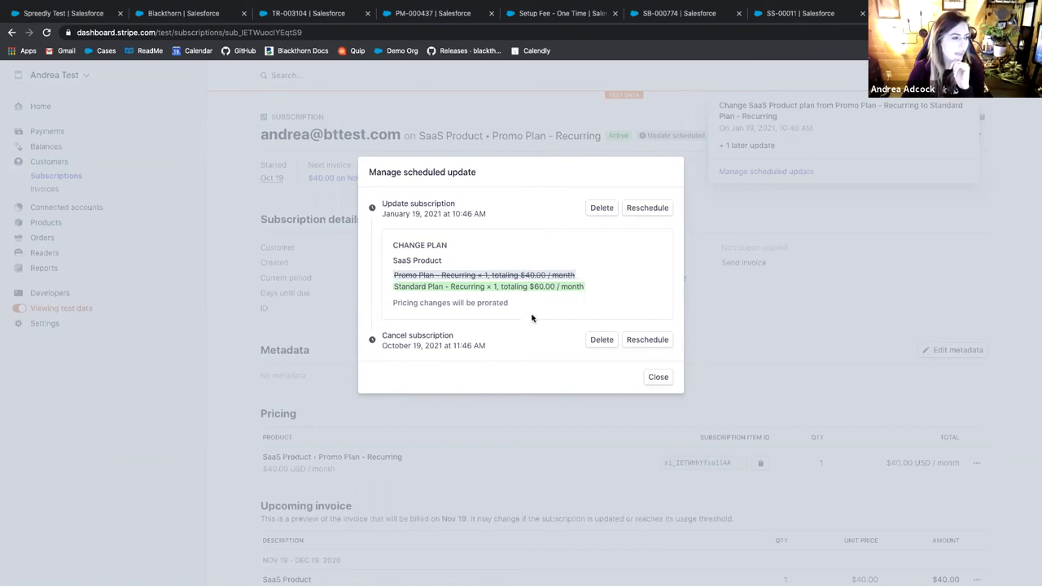
drag(383, 335, 500, 344)
click(507, 346)
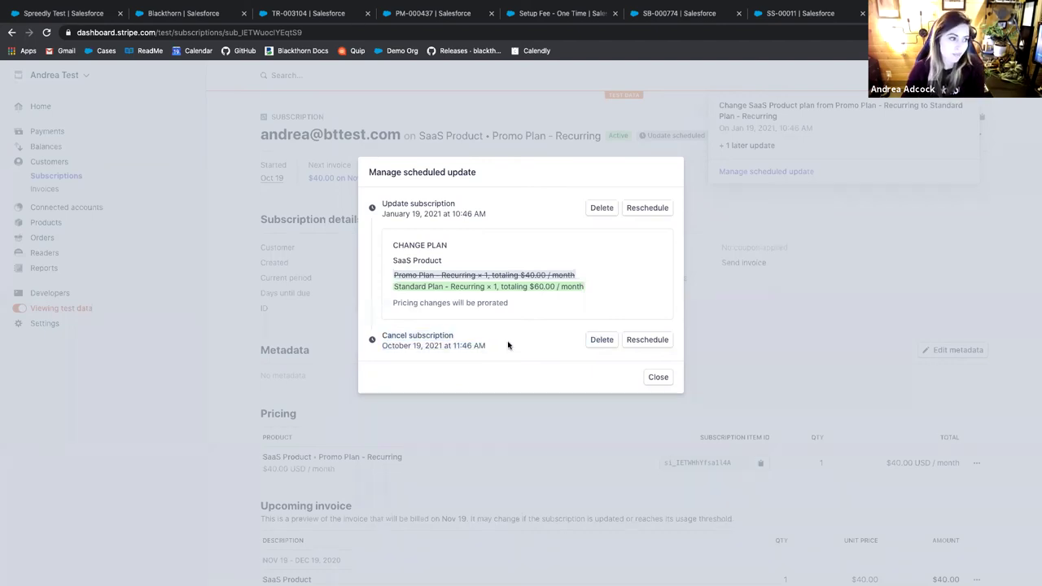
click(660, 377)
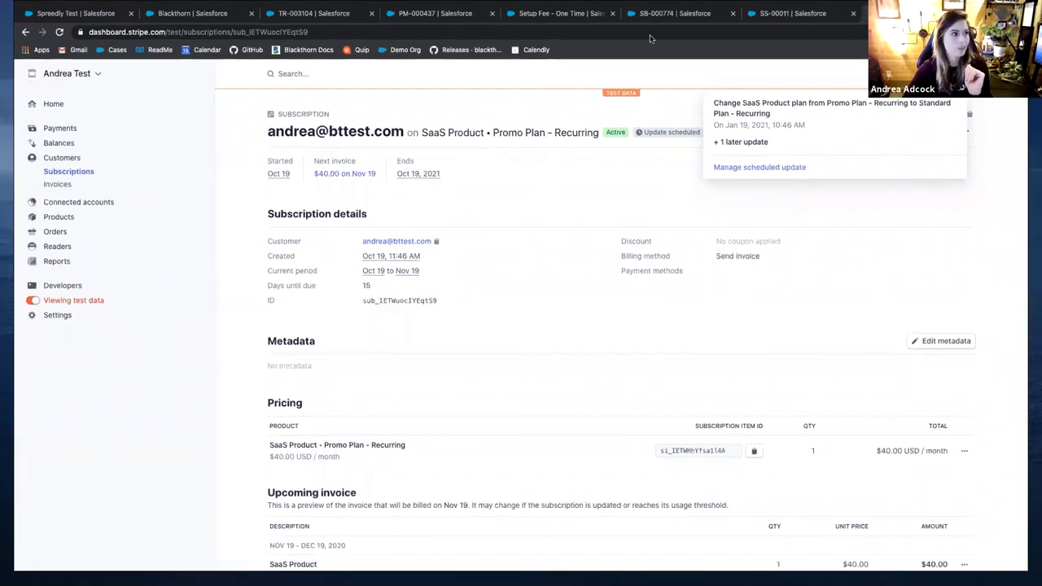
Switch from the Stripe dashboard to the October 2020 Payments presentation on Stripe Billing subscription schedules.
key(ctrl+Up)
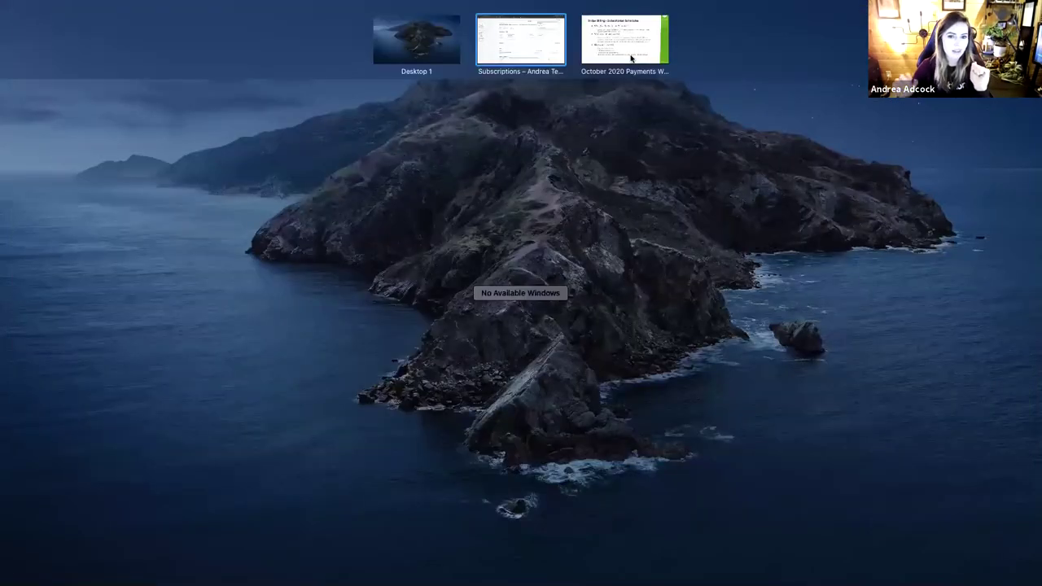
click(631, 58)
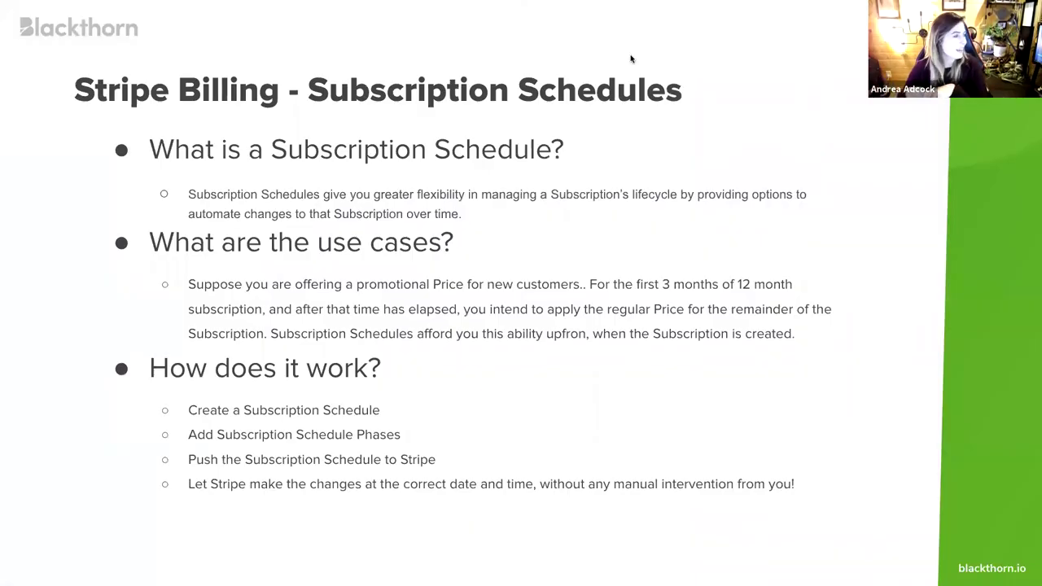